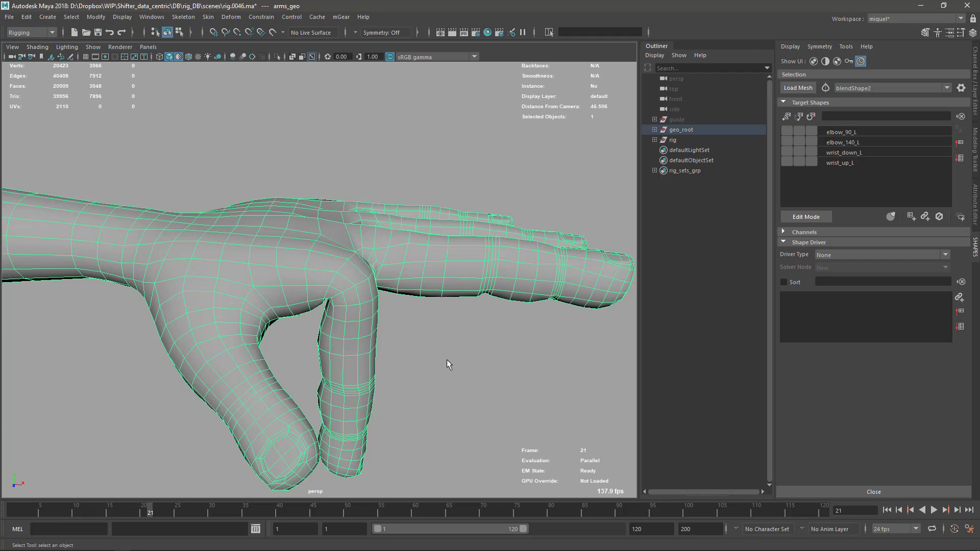
# Examine the thumb and the fully bent index finger of the hand mesh at frame 21 from several angles
pyautogui.keyDown('alt'); pyautogui.moveTo(445, 396); pyautogui.dragTo(437, 324, button='right'); pyautogui.keyUp('alt')
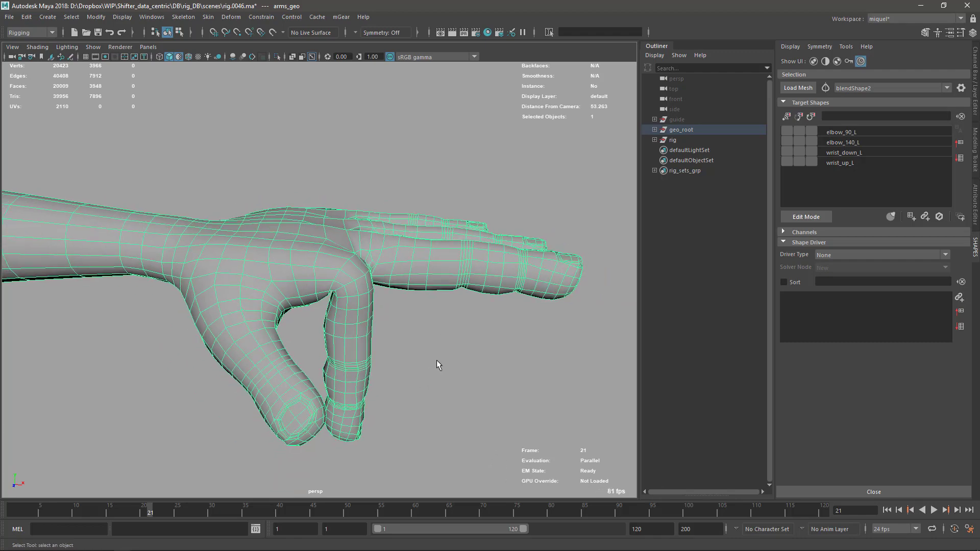
pyautogui.keyDown('alt'); pyautogui.moveTo(443, 339); pyautogui.dragTo(408, 357); pyautogui.keyUp('alt')
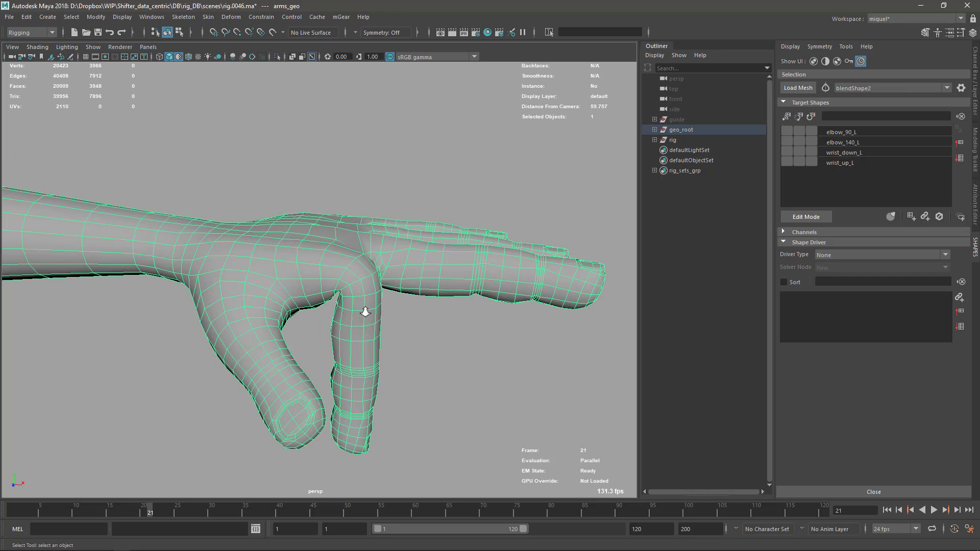
pyautogui.keyDown('alt'); pyautogui.moveTo(365, 312); pyautogui.dragTo(447, 356, button='right'); pyautogui.keyUp('alt')
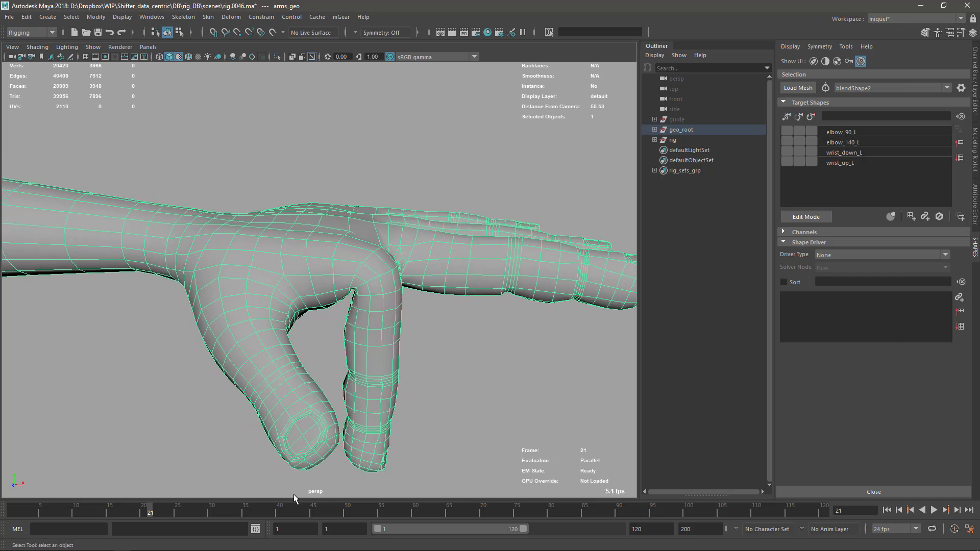
pyautogui.moveTo(140, 510)
pyautogui.mouseDown()
pyautogui.moveTo(131, 510)
pyautogui.moveTo(150, 510)
pyautogui.mouseUp()
pyautogui.keyDown('alt'); pyautogui.moveTo(395, 369); pyautogui.dragTo(397, 386, button='middle'); pyautogui.keyUp('alt')
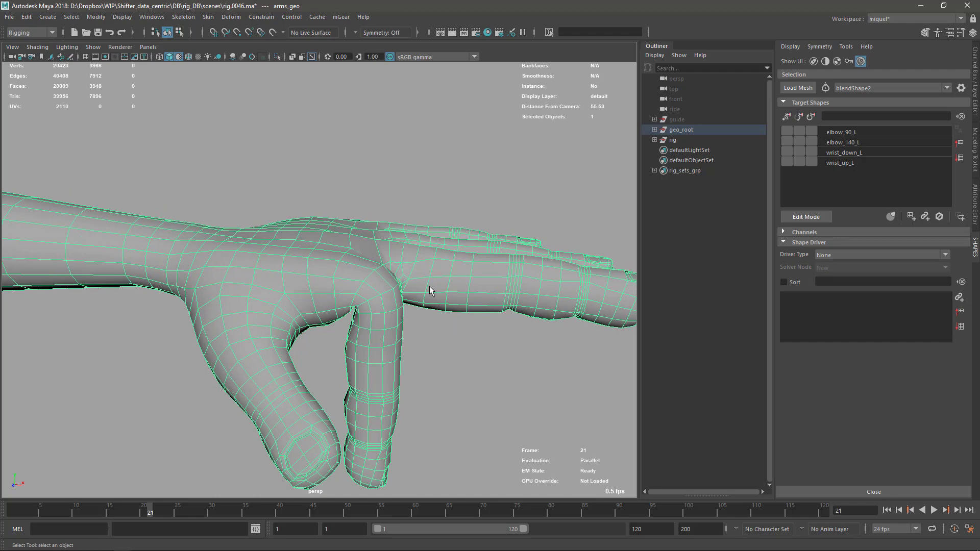
pyautogui.keyDown('alt'); pyautogui.moveTo(411, 390); pyautogui.dragTo(479, 356); pyautogui.keyUp('alt')
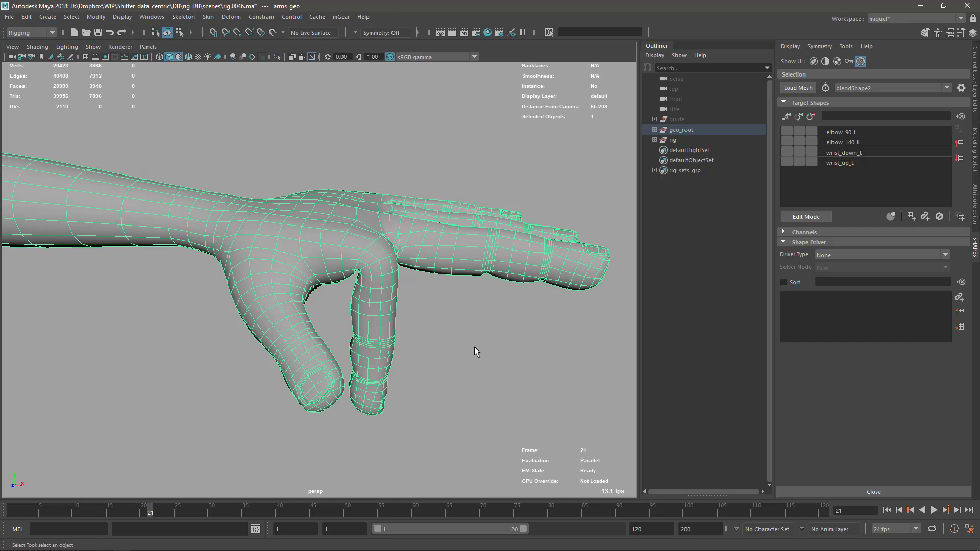
pyautogui.keyDown('alt'); pyautogui.moveTo(442, 324); pyautogui.dragTo(412, 327); pyautogui.keyUp('alt')
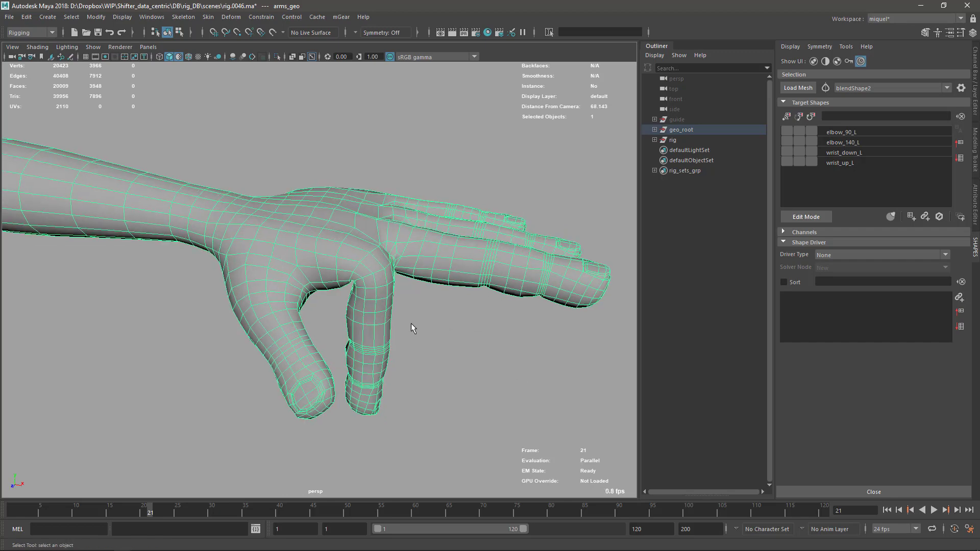
pyautogui.keyDown('alt'); pyautogui.moveTo(427, 285); pyautogui.dragTo(458, 344); pyautogui.keyUp('alt')
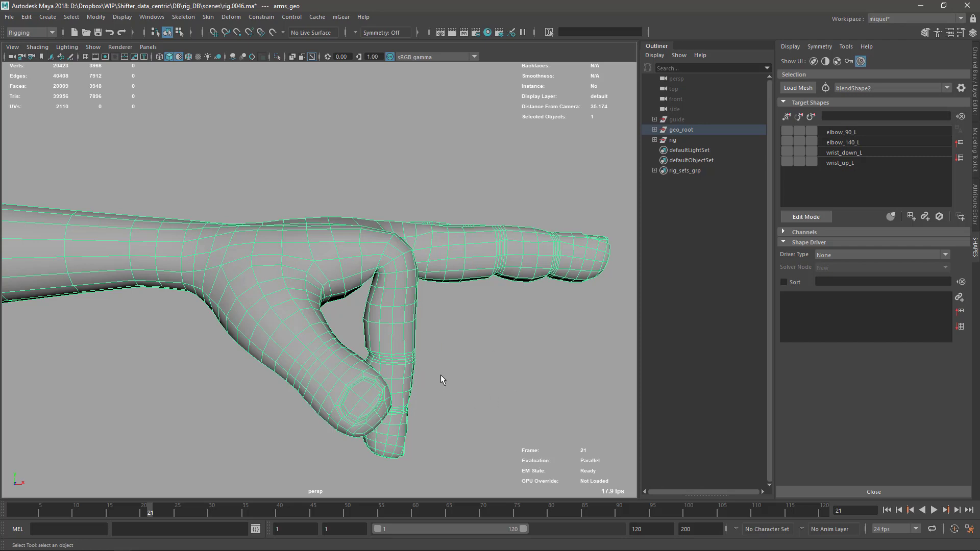
pyautogui.keyDown('alt'); pyautogui.moveTo(441, 377); pyautogui.dragTo(460, 339); pyautogui.keyUp('alt')
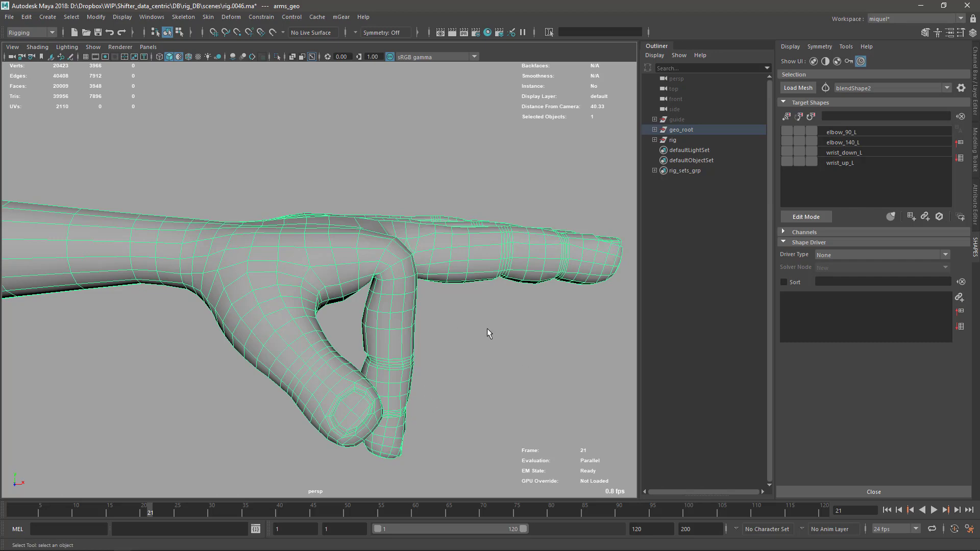
pyautogui.keyDown('alt'); pyautogui.moveTo(487, 329); pyautogui.dragTo(472, 323); pyautogui.keyUp('alt')
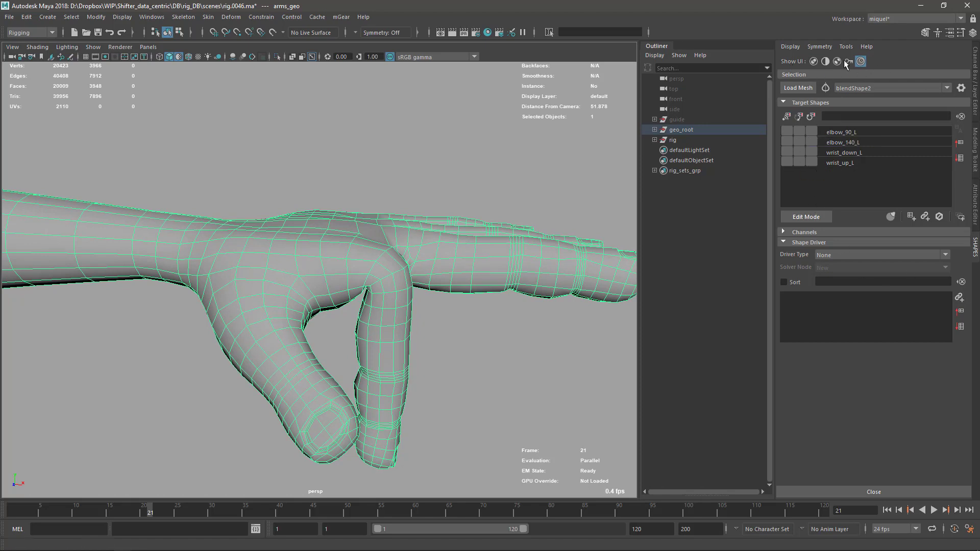
pyautogui.keyDown('alt'); pyautogui.moveTo(453, 350); pyautogui.dragTo(475, 289, button='middle'); pyautogui.keyUp('alt')
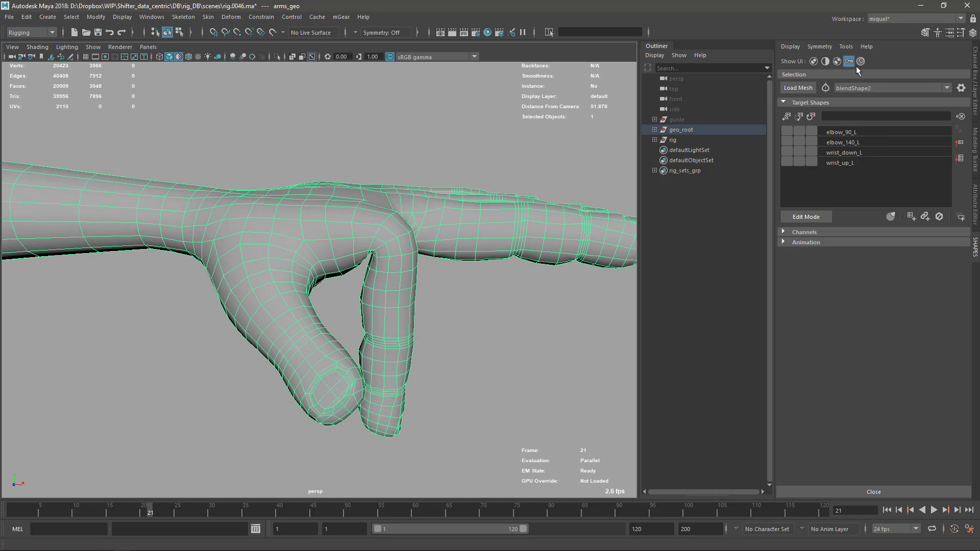
pyautogui.keyDown('alt'); pyautogui.moveTo(458, 416); pyautogui.dragTo(450, 433, button='right'); pyautogui.keyUp('alt')
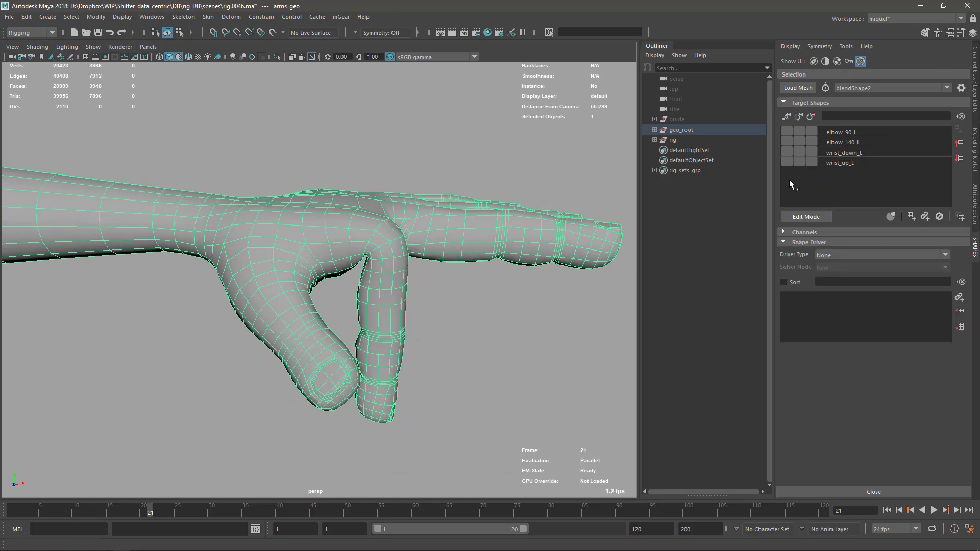
pyautogui.moveTo(454, 347)
pyautogui.keyDown('alt'); pyautogui.mouseDown(button='middle')
pyautogui.moveTo(460, 355)
pyautogui.moveTo(472, 342)
pyautogui.mouseUp(button='middle'); pyautogui.keyUp('alt')
pyautogui.scroll(3, 586, 322)
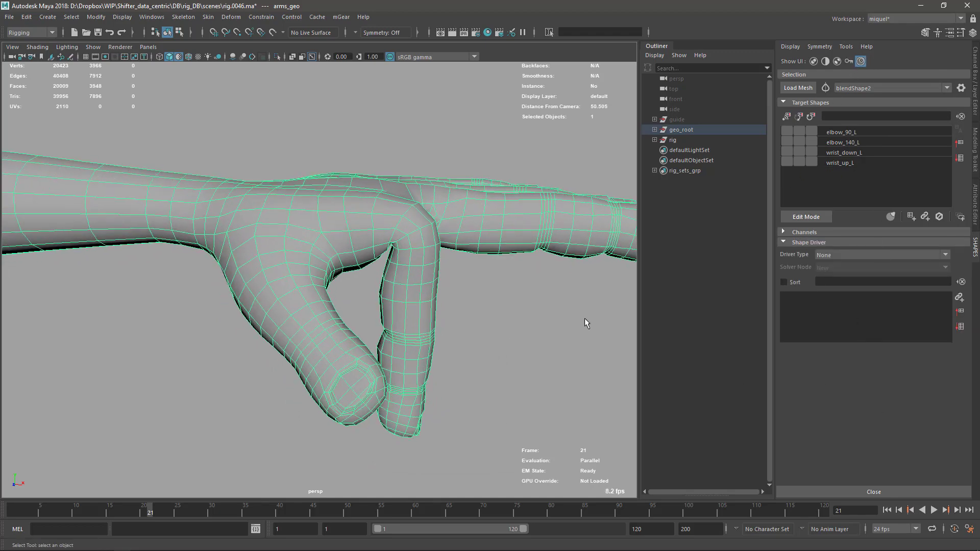
pyautogui.keyDown('alt'); pyautogui.moveTo(427, 317); pyautogui.dragTo(420, 274); pyautogui.keyUp('alt')
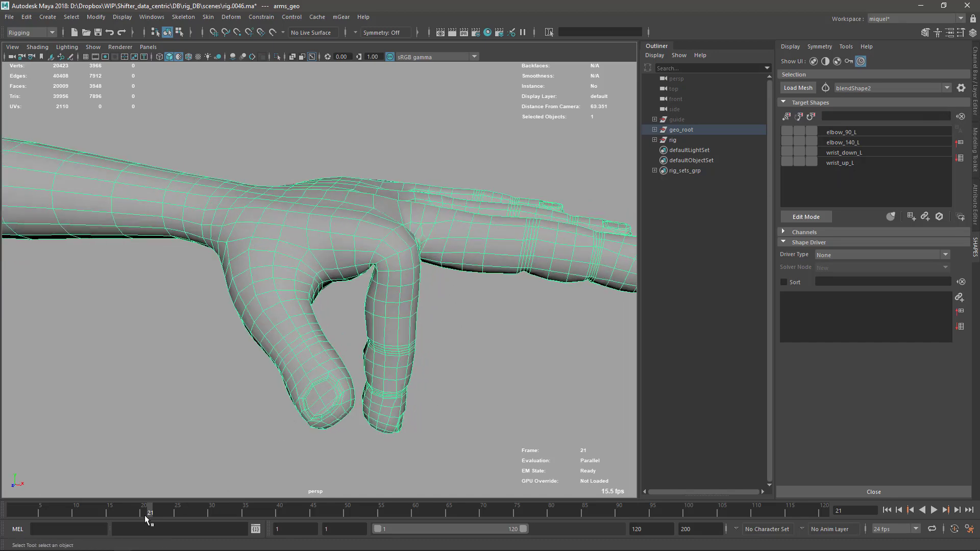
# Go to frame 19 and inspect the index finger's bent tip joint up close
pyautogui.moveTo(147, 511)
pyautogui.mouseDown()
pyautogui.moveTo(117, 510)
pyautogui.moveTo(146, 519)
pyautogui.moveTo(135, 519)
pyautogui.mouseUp()
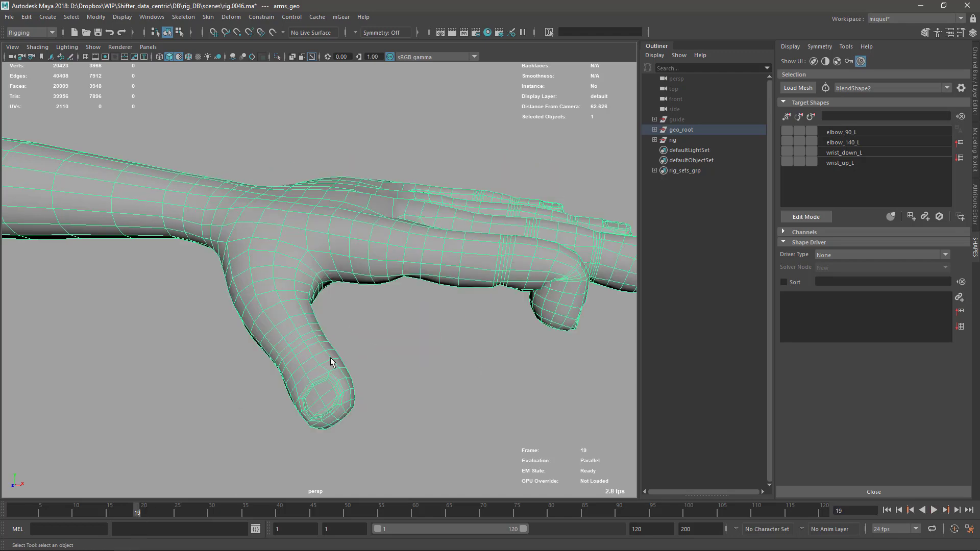
pyautogui.keyDown('alt'); pyautogui.moveTo(541, 311); pyautogui.dragTo(426, 355, button='middle'); pyautogui.keyUp('alt')
pyautogui.moveTo(426, 355)
pyautogui.keyDown('alt'); pyautogui.mouseDown()
pyautogui.moveTo(408, 345)
pyautogui.moveTo(425, 345)
pyautogui.mouseUp(); pyautogui.keyUp('alt')
pyautogui.keyDown('alt'); pyautogui.moveTo(425, 344); pyautogui.dragTo(451, 342, button='right'); pyautogui.keyUp('alt')
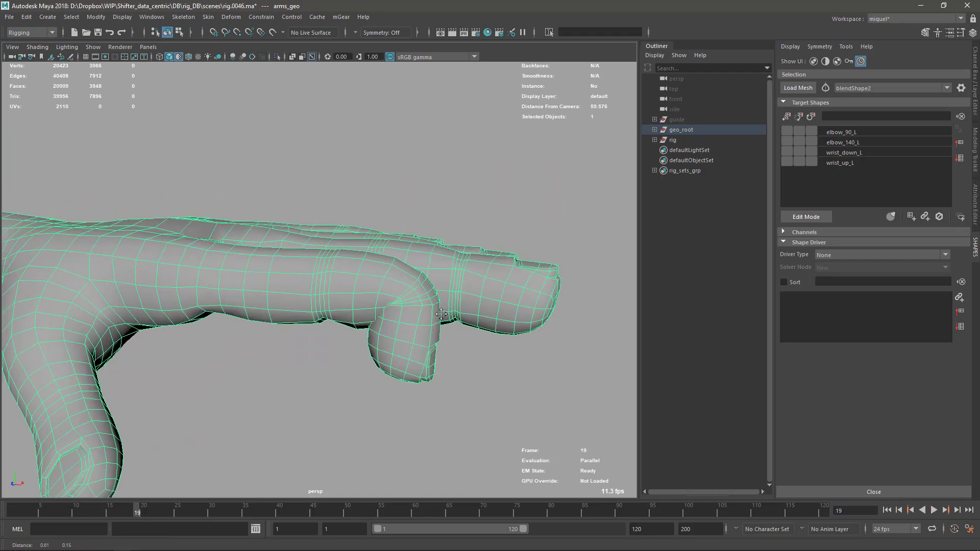
pyautogui.keyDown('alt'); pyautogui.moveTo(451, 342); pyautogui.dragTo(411, 341, button='middle'); pyautogui.keyUp('alt')
pyautogui.keyDown('alt'); pyautogui.moveTo(411, 341); pyautogui.dragTo(386, 323, button='right'); pyautogui.keyUp('alt')
pyautogui.moveTo(387, 324)
pyautogui.keyDown('alt'); pyautogui.mouseDown()
pyautogui.moveTo(442, 339)
pyautogui.moveTo(390, 249)
pyautogui.moveTo(400, 350)
pyautogui.moveTo(404, 329)
pyautogui.mouseUp(); pyautogui.keyUp('alt')
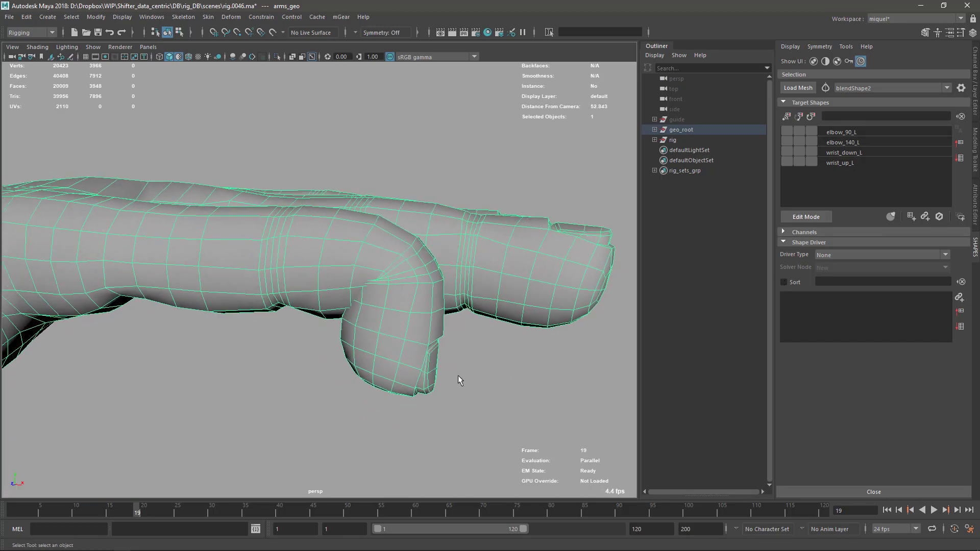
pyautogui.moveTo(458, 376)
pyautogui.keyDown('alt'); pyautogui.mouseDown()
pyautogui.moveTo(459, 350)
pyautogui.moveTo(473, 370)
pyautogui.mouseUp(); pyautogui.keyUp('alt')
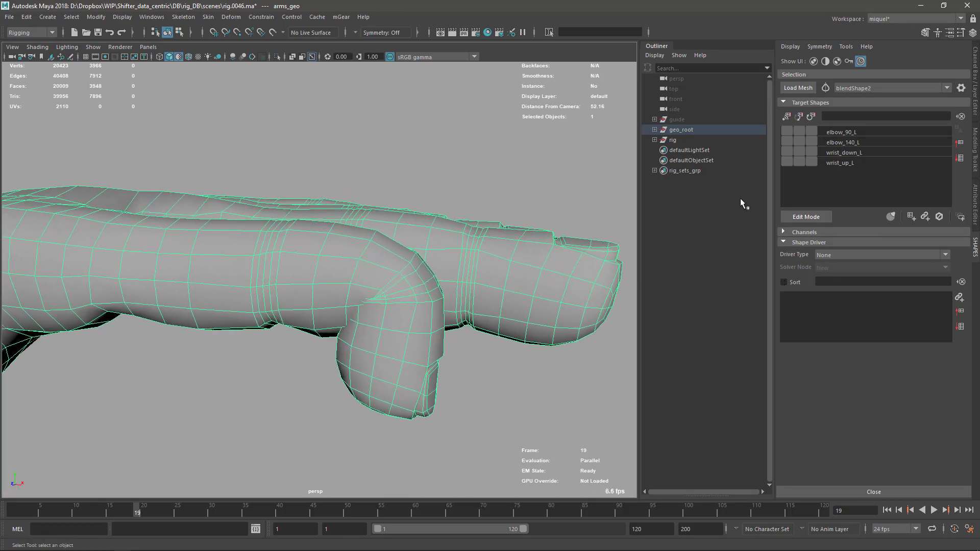
pyautogui.keyDown('alt'); pyautogui.moveTo(424, 347); pyautogui.dragTo(485, 332); pyautogui.keyUp('alt')
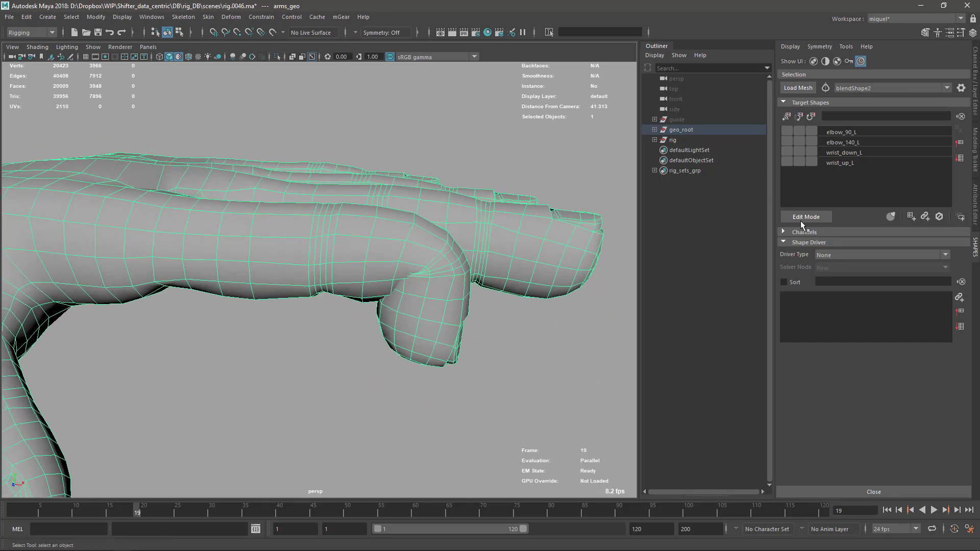
pyautogui.keyDown('alt'); pyautogui.moveTo(491, 326); pyautogui.dragTo(497, 325, button='right'); pyautogui.keyUp('alt')
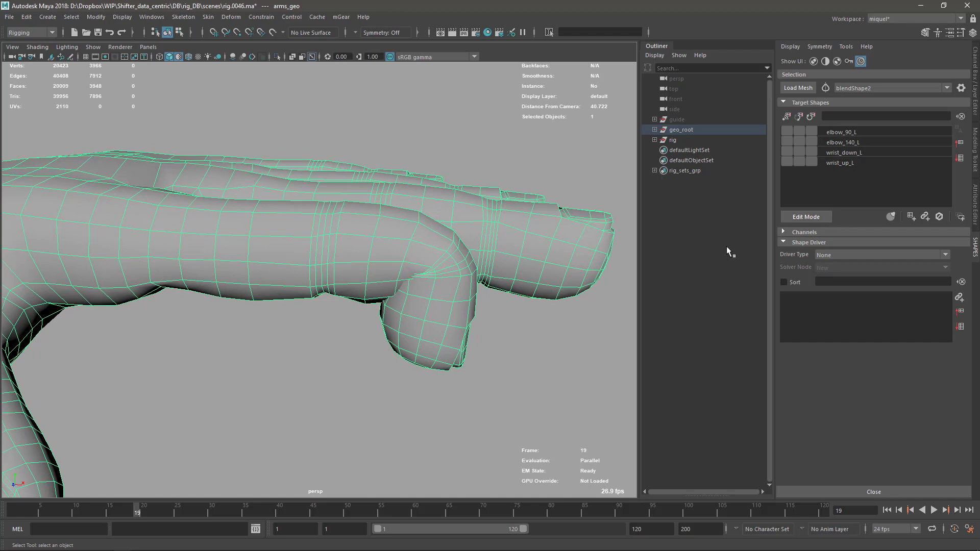
pyautogui.keyDown('alt'); pyautogui.moveTo(509, 283); pyautogui.dragTo(484, 320); pyautogui.keyUp('alt')
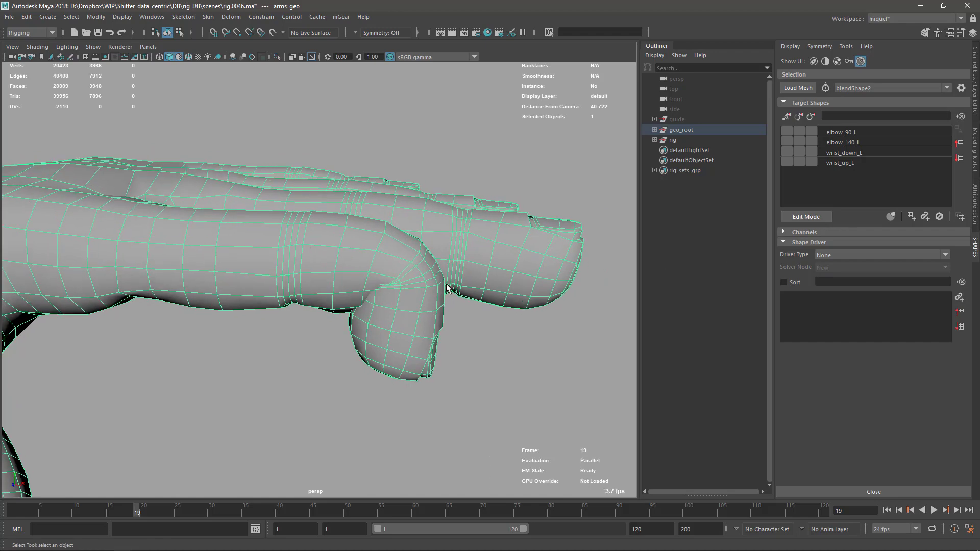
pyautogui.scroll(1, 449, 278)
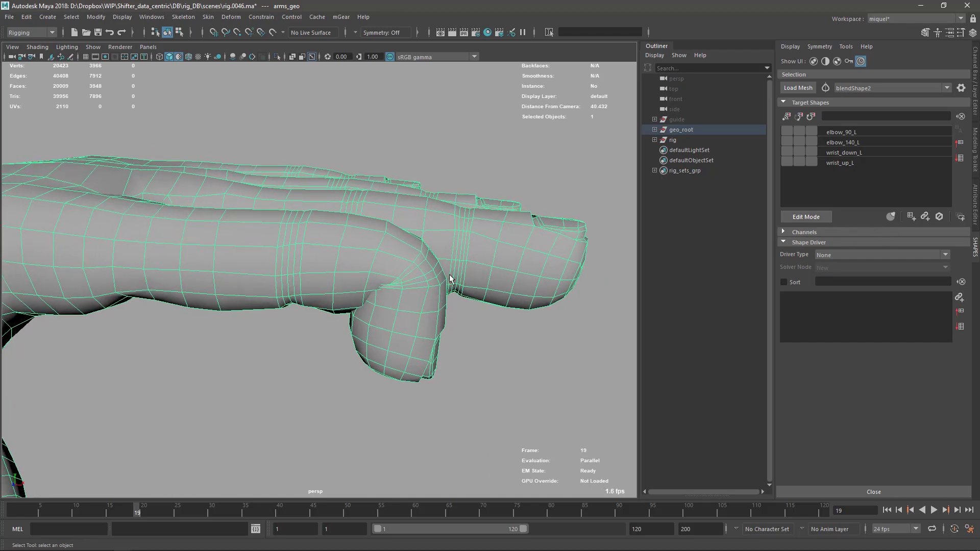
# Enter edit mode for a new corrective shape and sculpt the outer side of the index finger's bent tip joint with a resized brush
pyautogui.click(814, 218)
pyautogui.keyDown('alt'); pyautogui.moveTo(413, 307); pyautogui.dragTo(451, 273, button='right'); pyautogui.keyUp('alt')
pyautogui.keyDown('alt'); pyautogui.moveTo(451, 273); pyautogui.dragTo(431, 274, button='middle'); pyautogui.keyUp('alt')
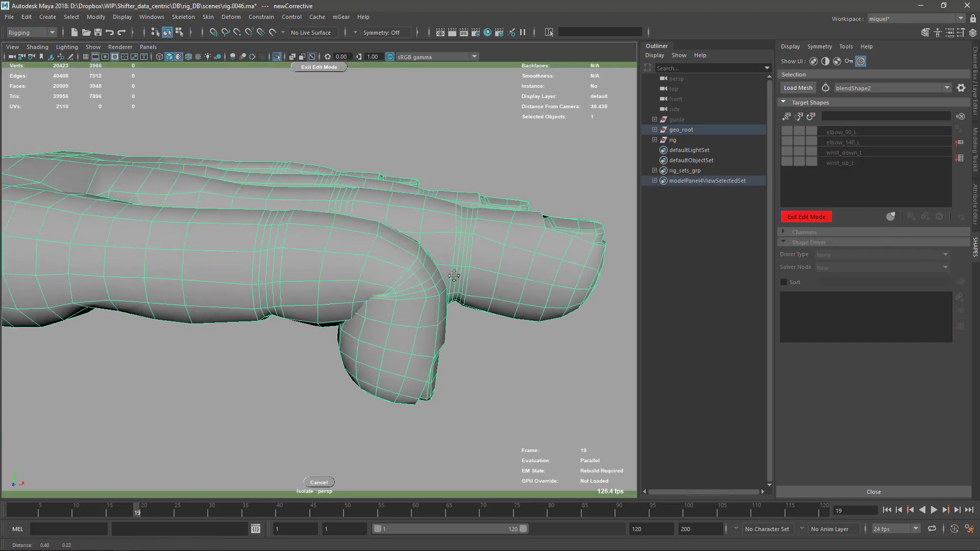
pyautogui.press('b')
pyautogui.moveTo(431, 274)
pyautogui.mouseDown()
pyautogui.moveTo(250, 288)
pyautogui.moveTo(174, 306)
pyautogui.mouseUp()
pyautogui.moveTo(424, 274); pyautogui.dragTo(437, 259)
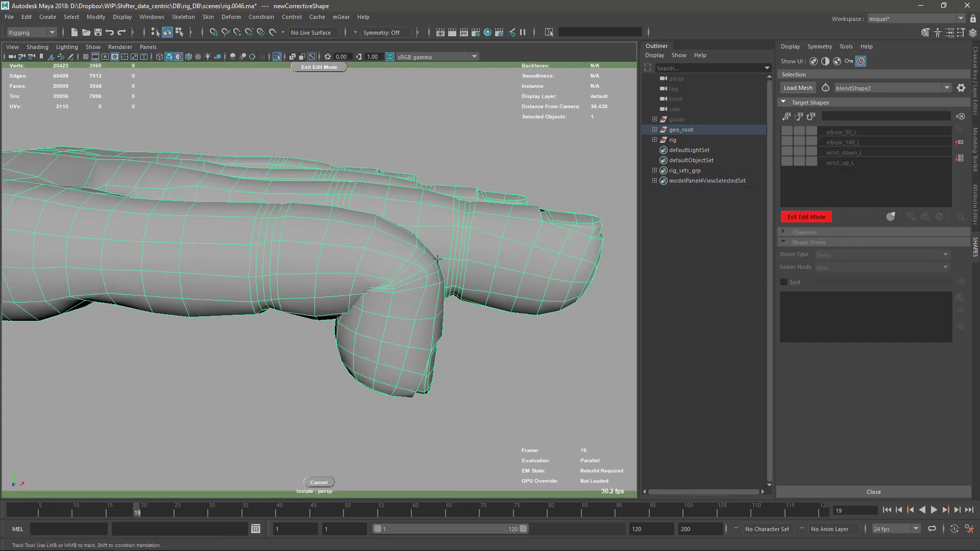
# Refine the outer curve of the index finger's bent tip joint from behind with the sculpt brush
pyautogui.keyDown('alt'); pyautogui.moveTo(520, 294); pyautogui.dragTo(383, 286); pyautogui.keyUp('alt')
pyautogui.keyDown('alt'); pyautogui.moveTo(403, 197); pyautogui.dragTo(345, 272, button='middle'); pyautogui.keyUp('alt')
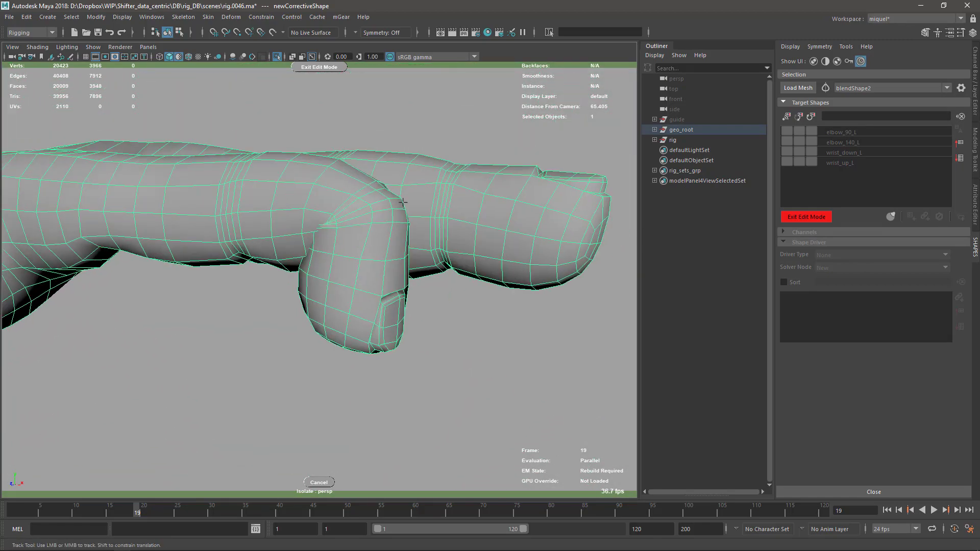
pyautogui.keyDown('alt'); pyautogui.moveTo(367, 212); pyautogui.dragTo(375, 277); pyautogui.keyUp('alt')
pyautogui.keyDown('alt'); pyautogui.moveTo(321, 269); pyautogui.dragTo(381, 240, button='middle'); pyautogui.keyUp('alt')
pyautogui.keyDown('alt'); pyautogui.moveTo(381, 240); pyautogui.dragTo(299, 253); pyautogui.keyUp('alt')
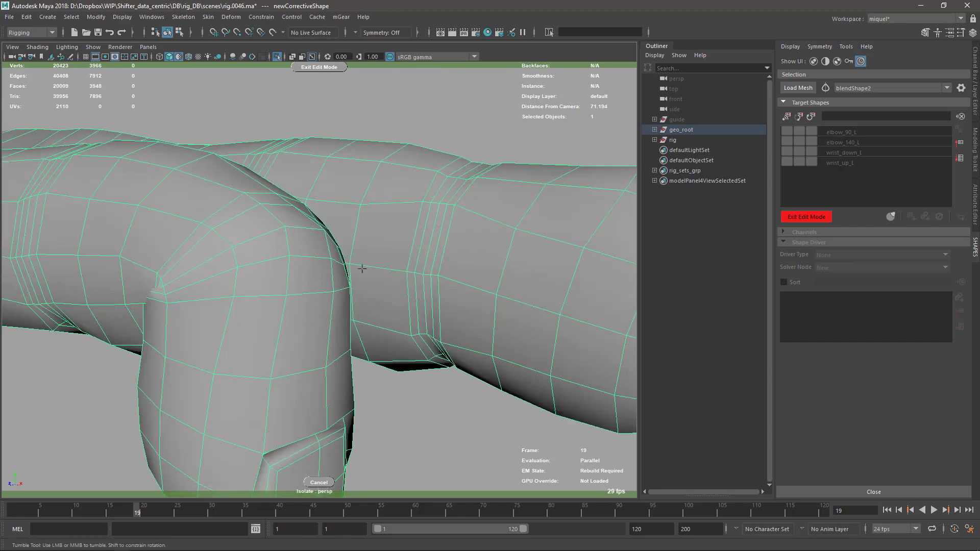
pyautogui.keyDown('alt'); pyautogui.moveTo(362, 268); pyautogui.dragTo(295, 276); pyautogui.keyUp('alt')
pyautogui.keyDown('alt'); pyautogui.moveTo(295, 275); pyautogui.dragTo(287, 288, button='middle'); pyautogui.keyUp('alt')
pyautogui.press('b')
pyautogui.moveTo(321, 261)
pyautogui.mouseDown()
pyautogui.moveTo(334, 261)
pyautogui.moveTo(340, 246)
pyautogui.mouseUp()
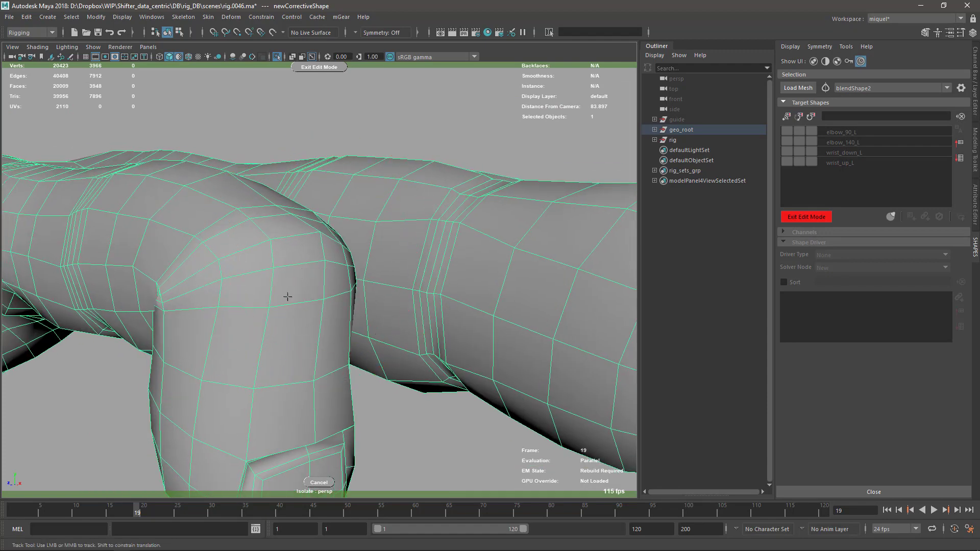
# Try to sculpt the inner crease of the index finger's tip joint, and undo the brush stroke
pyautogui.keyDown('alt'); pyautogui.moveTo(287, 296); pyautogui.dragTo(412, 286); pyautogui.keyUp('alt')
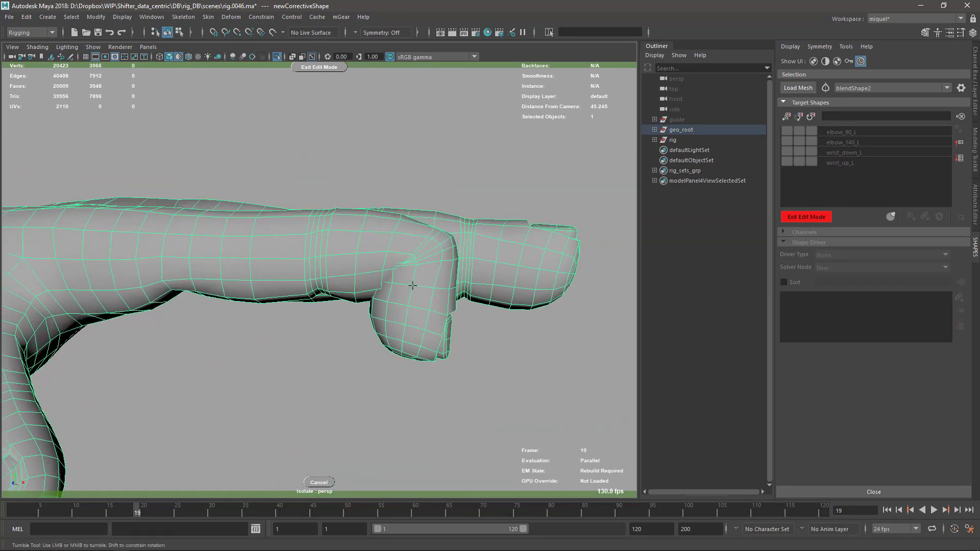
pyautogui.keyDown('alt'); pyautogui.moveTo(412, 286); pyautogui.dragTo(412, 273, button='right'); pyautogui.keyUp('alt')
pyautogui.moveTo(422, 262); pyautogui.dragTo(412, 274)
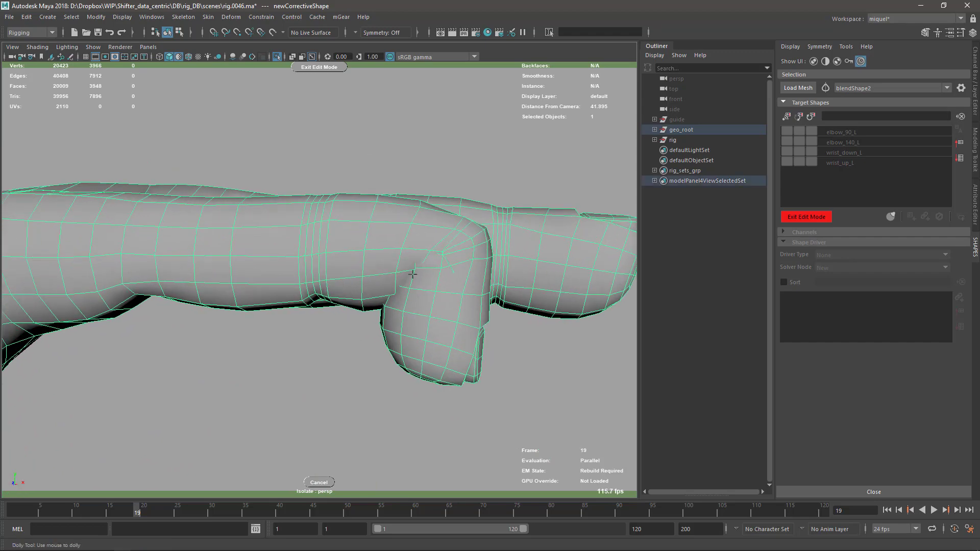
pyautogui.hotkey('ctrl', 'z')
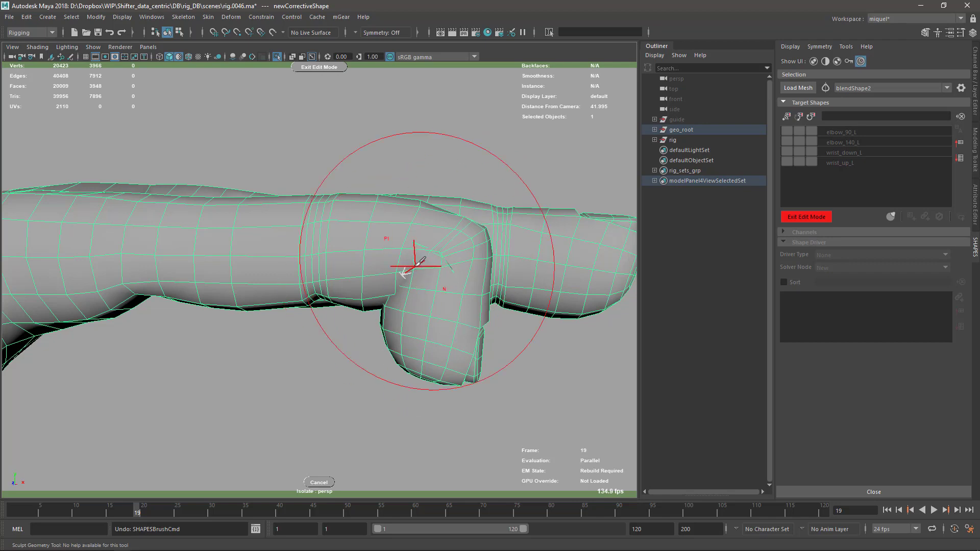
# Select a face in the inner crease of the index finger's tip joint, grow the selection and frame the view on it
pyautogui.moveTo(424, 262)
pyautogui.mouseDown()
pyautogui.moveTo(377, 290)
pyautogui.moveTo(419, 277)
pyautogui.moveTo(414, 271)
pyautogui.moveTo(378, 295)
pyautogui.moveTo(431, 274)
pyautogui.moveTo(411, 266)
pyautogui.moveTo(385, 324)
pyautogui.moveTo(389, 302)
pyautogui.moveTo(437, 344)
pyautogui.moveTo(344, 263)
pyautogui.moveTo(309, 325)
pyautogui.mouseUp()
pyautogui.press('q')
pyautogui.press('F11')
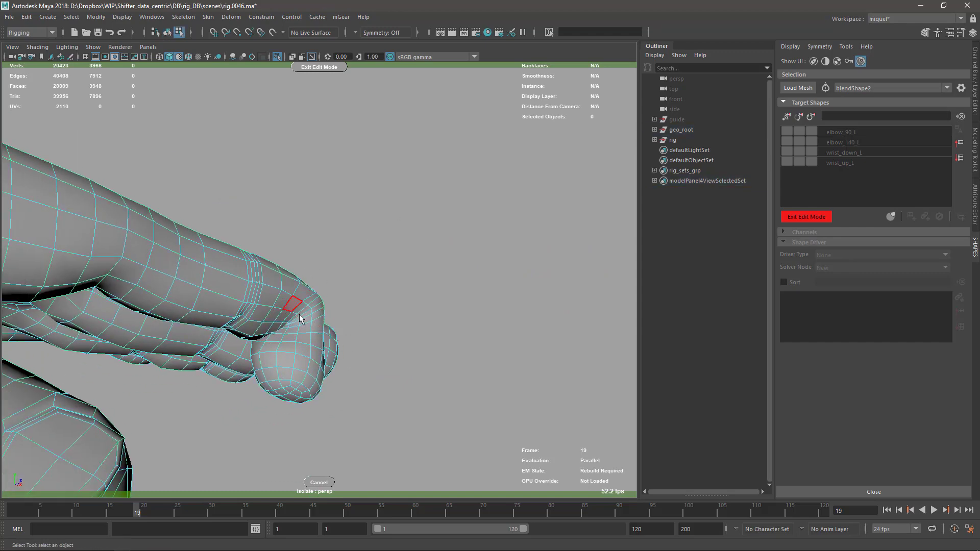
pyautogui.click(292, 330)
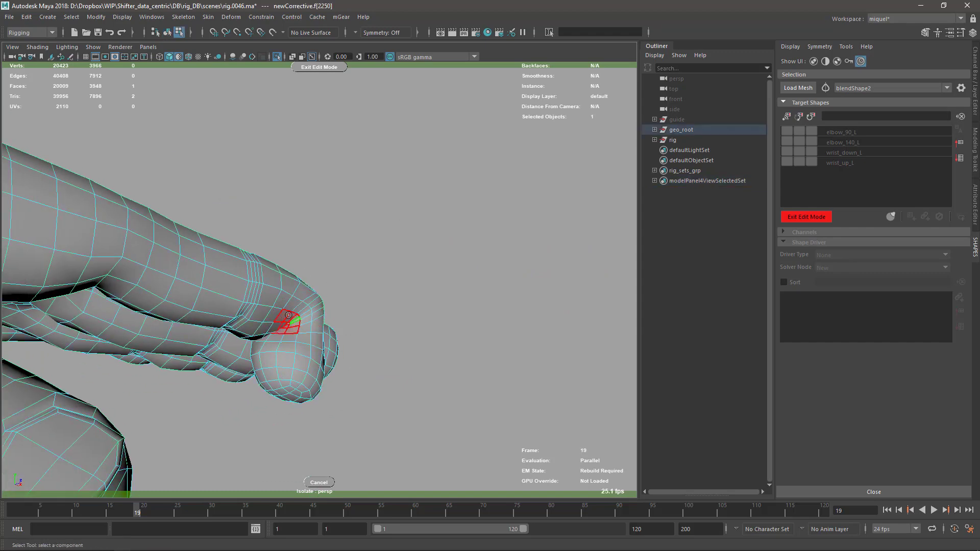
pyautogui.hotkey('shift', '.')
pyautogui.press('f')
pyautogui.keyDown('alt'); pyautogui.moveTo(398, 374); pyautogui.dragTo(286, 148, button='right'); pyautogui.keyUp('alt')
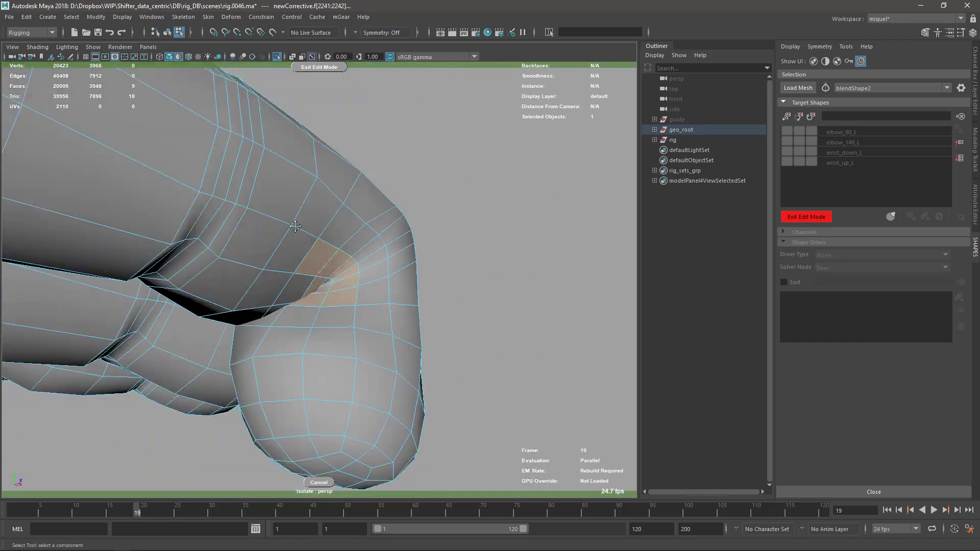
pyautogui.keyDown('alt'); pyautogui.moveTo(329, 265); pyautogui.dragTo(384, 279); pyautogui.keyUp('alt')
# Return to object selection and inspect the inner crease of the index finger's tip joint in wireframe and shaded display
pyautogui.press('F8')
pyautogui.press('4')
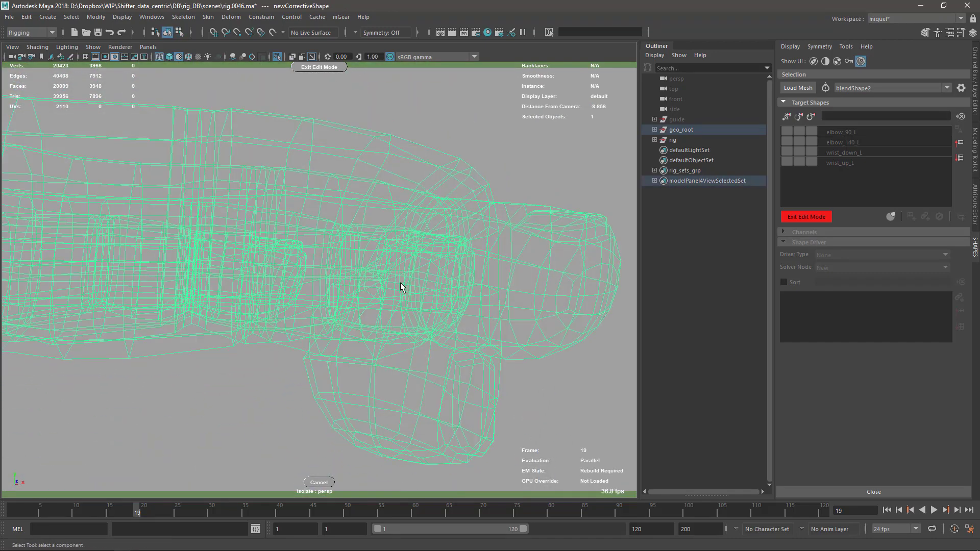
pyautogui.press('5')
pyautogui.keyDown('alt'); pyautogui.moveTo(429, 283); pyautogui.dragTo(455, 285, button='right'); pyautogui.keyUp('alt')
pyautogui.keyDown('alt'); pyautogui.moveTo(434, 278); pyautogui.dragTo(375, 266); pyautogui.keyUp('alt')
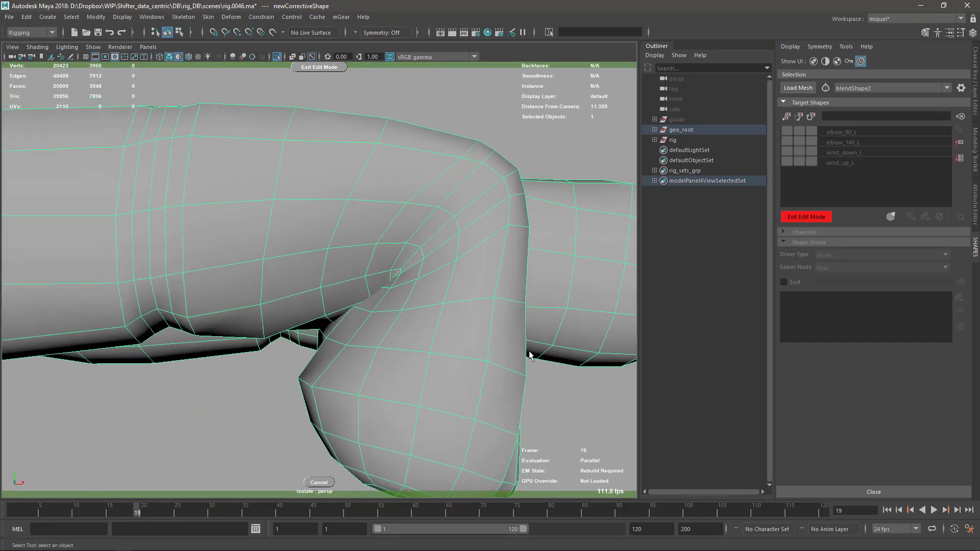
pyautogui.scroll(-2, 407, 318)
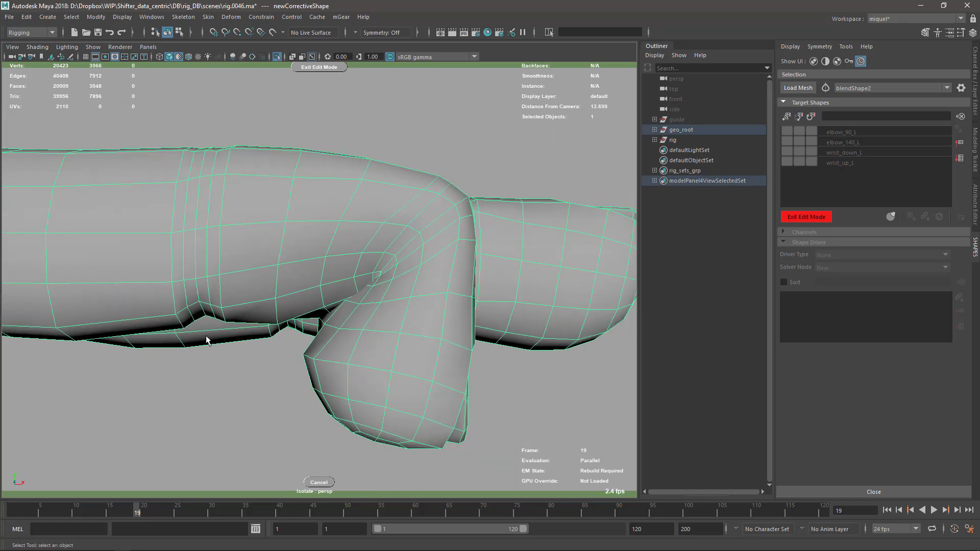
# Sculpt the inner crease of the index finger's bent tip joint with the sculpt brush
pyautogui.keyDown('alt'); pyautogui.moveTo(409, 224); pyautogui.dragTo(340, 324); pyautogui.keyUp('alt')
pyautogui.keyDown('alt'); pyautogui.moveTo(326, 282); pyautogui.dragTo(381, 305); pyautogui.keyUp('alt')
pyautogui.press('y')
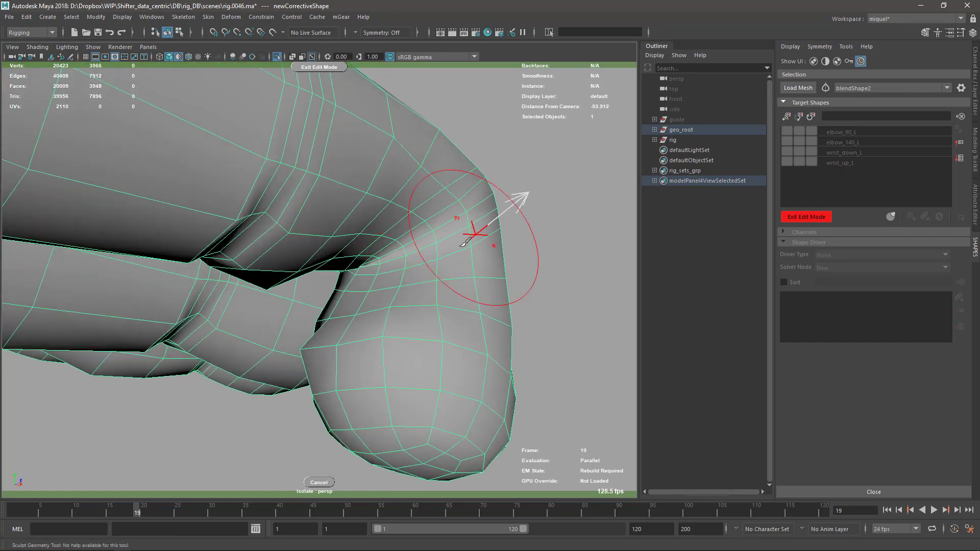
pyautogui.keyDown('alt'); pyautogui.moveTo(514, 197); pyautogui.dragTo(391, 230); pyautogui.keyUp('alt')
pyautogui.keyDown('alt'); pyautogui.moveTo(430, 285); pyautogui.dragTo(423, 302); pyautogui.keyUp('alt')
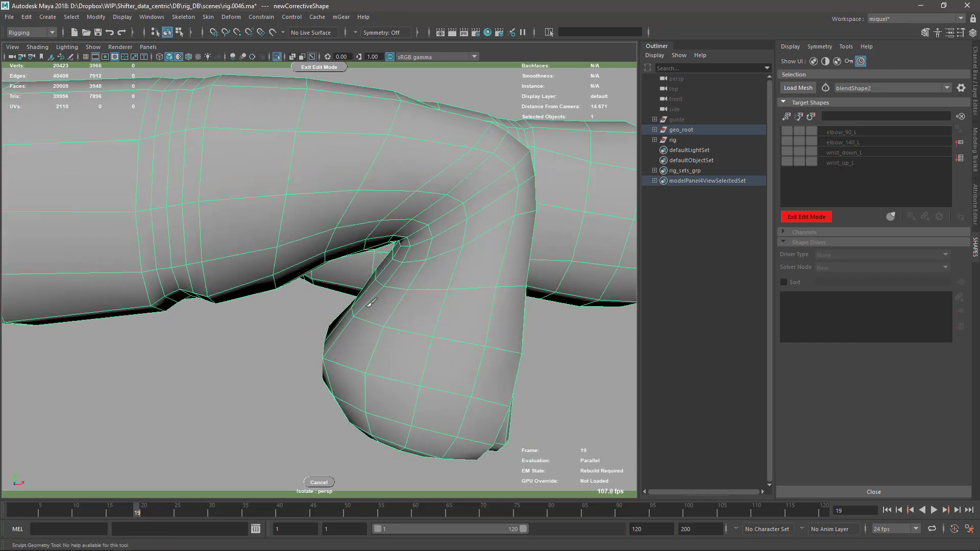
pyautogui.click(360, 300)
# Select a face inside the tip joint's inner crease, return to object selection and continue sculpting the fold from beneath
pyautogui.press('q')
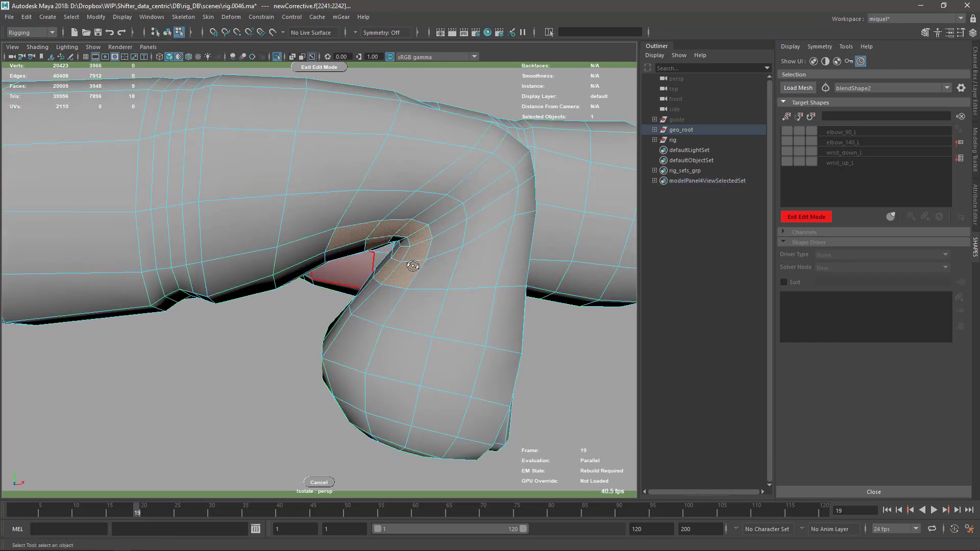
pyautogui.keyDown('alt'); pyautogui.moveTo(413, 265); pyautogui.dragTo(408, 255); pyautogui.keyUp('alt')
pyautogui.keyDown('alt'); pyautogui.moveTo(408, 255); pyautogui.dragTo(459, 306, button='right'); pyautogui.keyUp('alt')
pyautogui.keyDown('alt'); pyautogui.moveTo(459, 306); pyautogui.dragTo(367, 316); pyautogui.keyUp('alt')
pyautogui.keyDown('alt'); pyautogui.moveTo(367, 317); pyautogui.dragTo(438, 233, button='middle'); pyautogui.keyUp('alt')
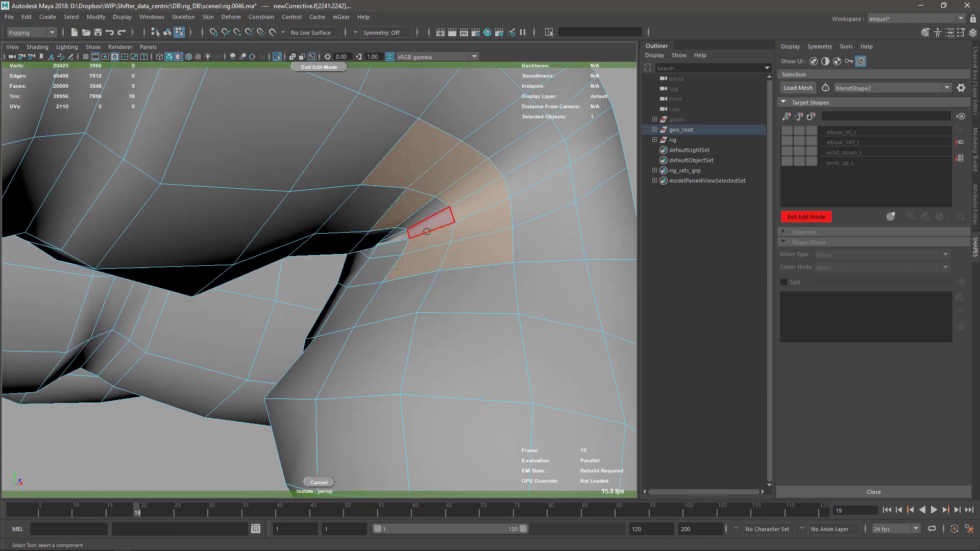
pyautogui.click(427, 232)
pyautogui.moveTo(427, 231)
pyautogui.keyDown('alt'); pyautogui.mouseDown()
pyautogui.moveTo(359, 244)
pyautogui.moveTo(339, 230)
pyautogui.moveTo(331, 195)
pyautogui.moveTo(351, 208)
pyautogui.moveTo(338, 195)
pyautogui.moveTo(408, 199)
pyautogui.moveTo(383, 201)
pyautogui.moveTo(449, 217)
pyautogui.mouseUp(); pyautogui.keyUp('alt')
pyautogui.press('F8')
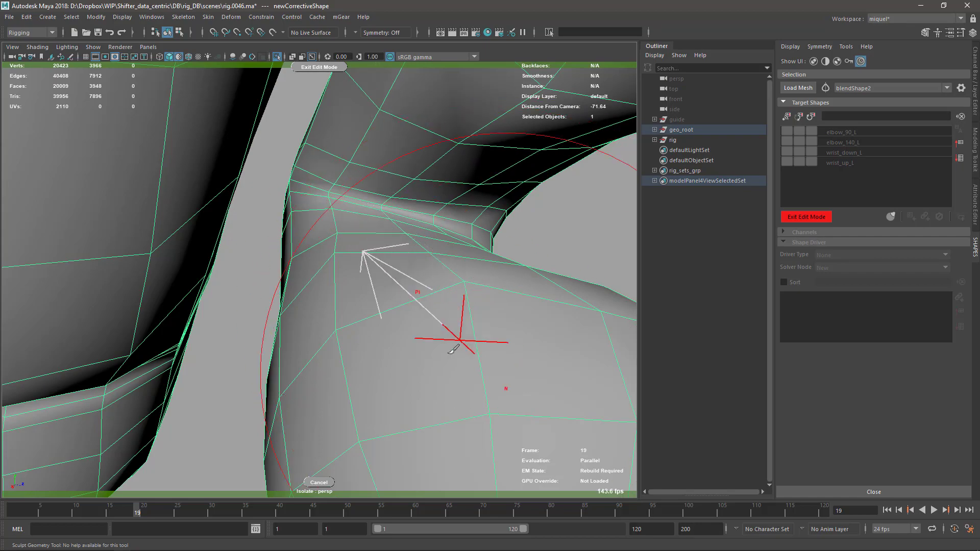
pyautogui.moveTo(377, 367)
pyautogui.keyDown('alt'); pyautogui.mouseDown()
pyautogui.moveTo(439, 332)
pyautogui.moveTo(442, 286)
pyautogui.moveTo(434, 280)
pyautogui.moveTo(458, 265)
pyautogui.mouseUp(); pyautogui.keyUp('alt')
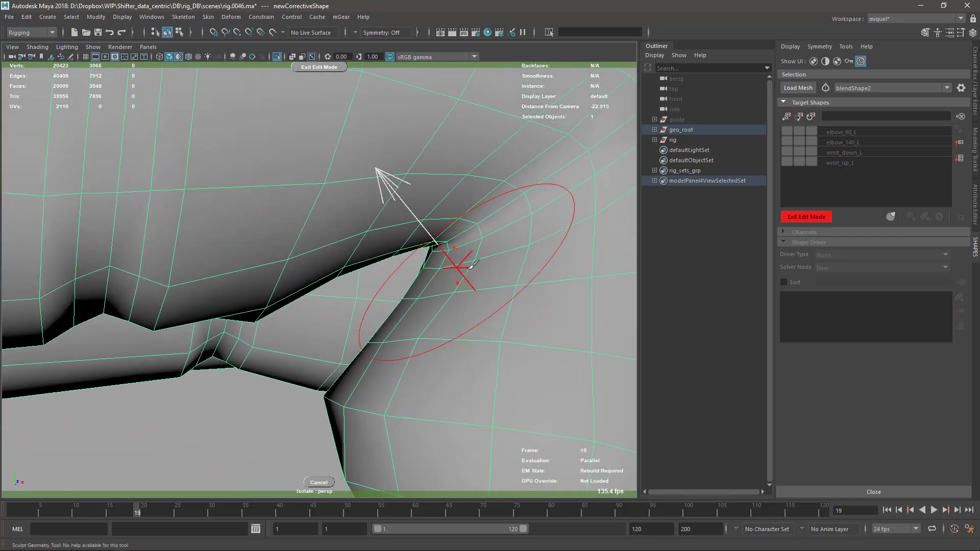
# Select the row of faces running around the tip joint's inner crease and move it with soft selection to reshape the fold
pyautogui.press('q')
pyautogui.press('F11')
pyautogui.click(516, 210)
pyautogui.keyDown('shift'); pyautogui.click(518, 214); pyautogui.keyUp('shift')
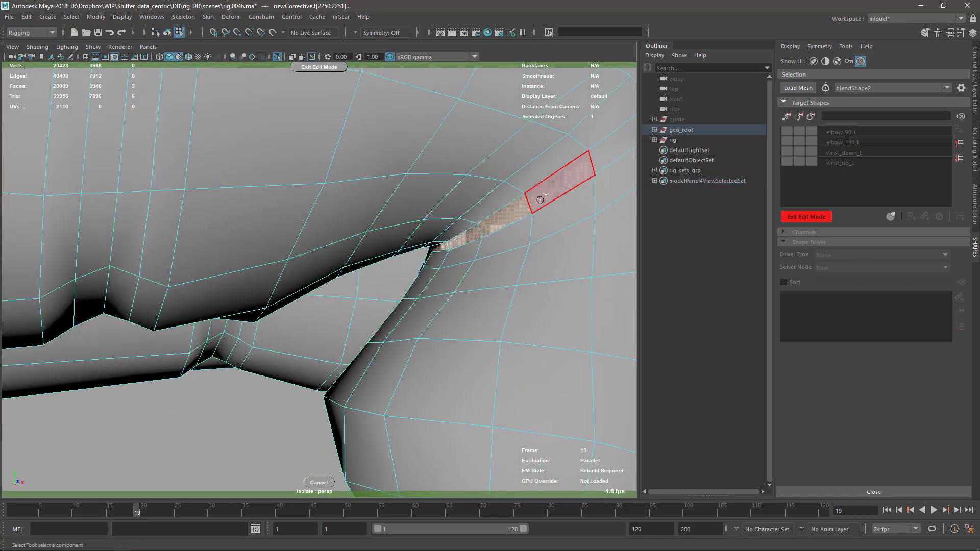
pyautogui.keyDown('shift'); pyautogui.click(543, 198); pyautogui.keyUp('shift')
pyautogui.keyDown('alt'); pyautogui.moveTo(428, 275); pyautogui.dragTo(524, 283); pyautogui.keyUp('alt')
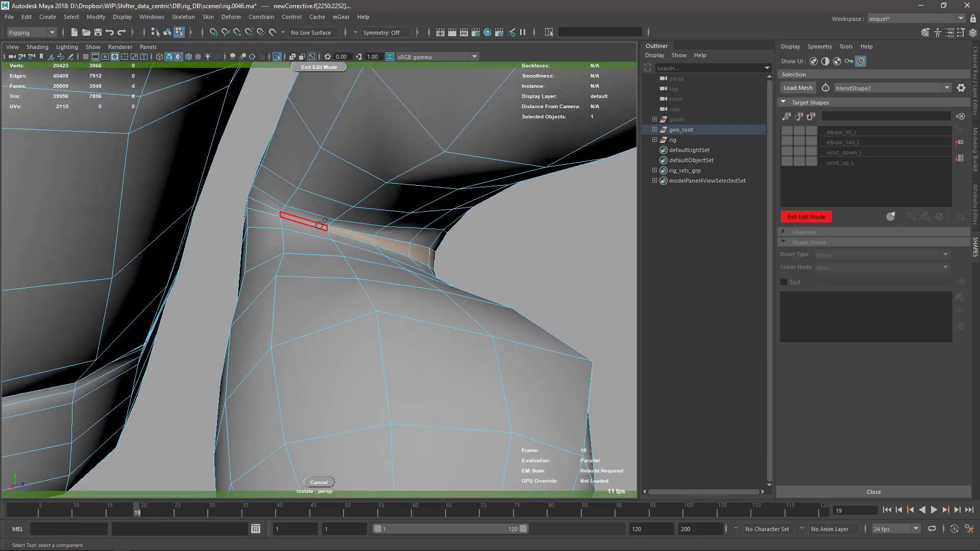
pyautogui.keyDown('alt'); pyautogui.moveTo(431, 279); pyautogui.dragTo(454, 214); pyautogui.keyUp('alt')
pyautogui.press('b')
pyautogui.press('w')
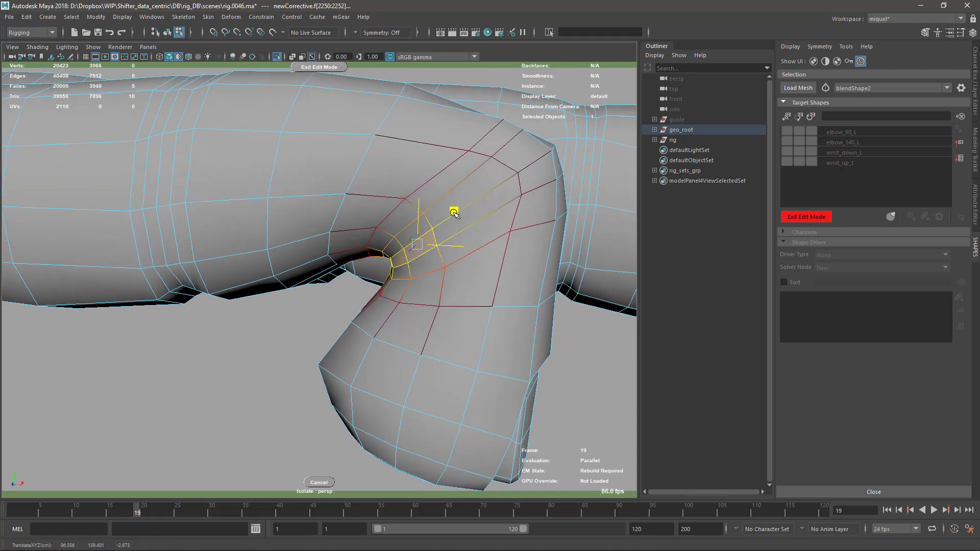
pyautogui.keyDown('alt'); pyautogui.moveTo(470, 260); pyautogui.dragTo(454, 288); pyautogui.keyUp('alt')
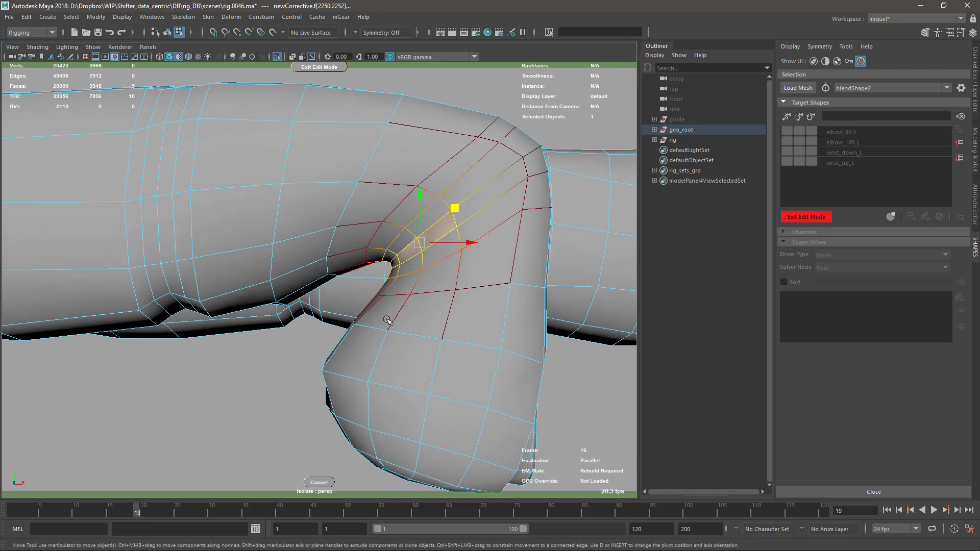
# Return to object selection, then sculpt the fingertip side of the crease toward the upper segment and smooth the fold
pyautogui.press('q')
pyautogui.press('F8')
pyautogui.keyDown('alt'); pyautogui.moveTo(393, 299); pyautogui.dragTo(392, 316); pyautogui.keyUp('alt')
pyautogui.press('y')
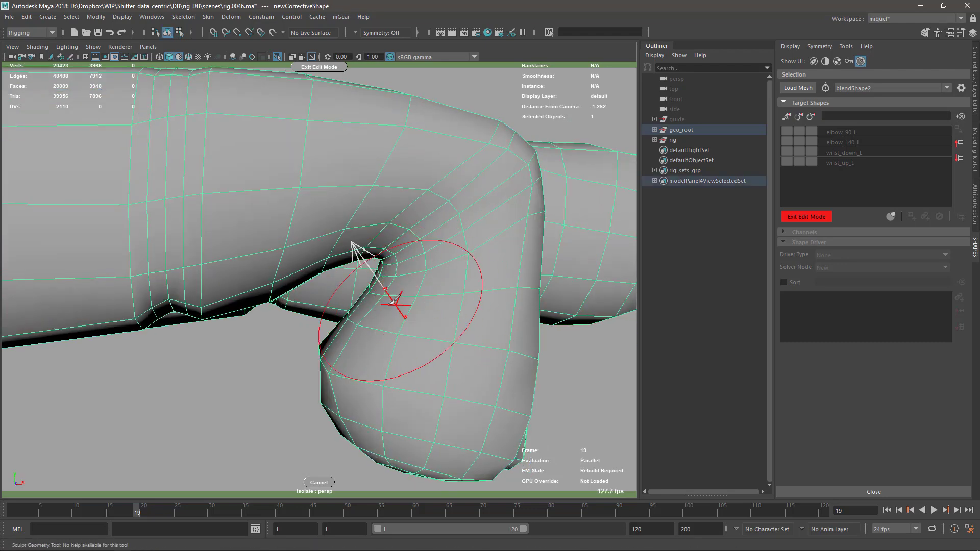
pyautogui.moveTo(415, 298)
pyautogui.mouseDown()
pyautogui.moveTo(372, 287)
pyautogui.moveTo(393, 295)
pyautogui.mouseUp()
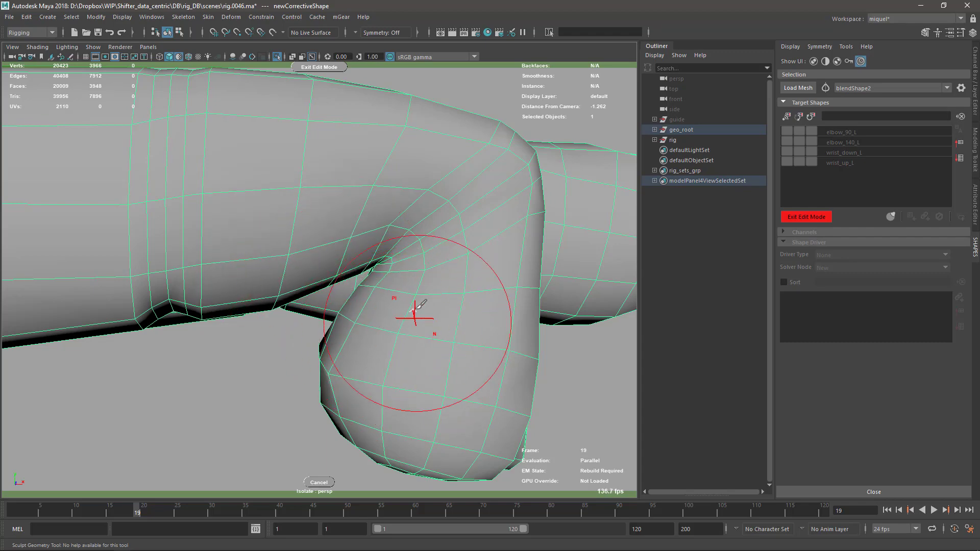
pyautogui.moveTo(433, 236)
pyautogui.keyDown('shift'); pyautogui.mouseDown()
pyautogui.moveTo(442, 218)
pyautogui.moveTo(419, 244)
pyautogui.mouseUp(); pyautogui.keyUp('shift')
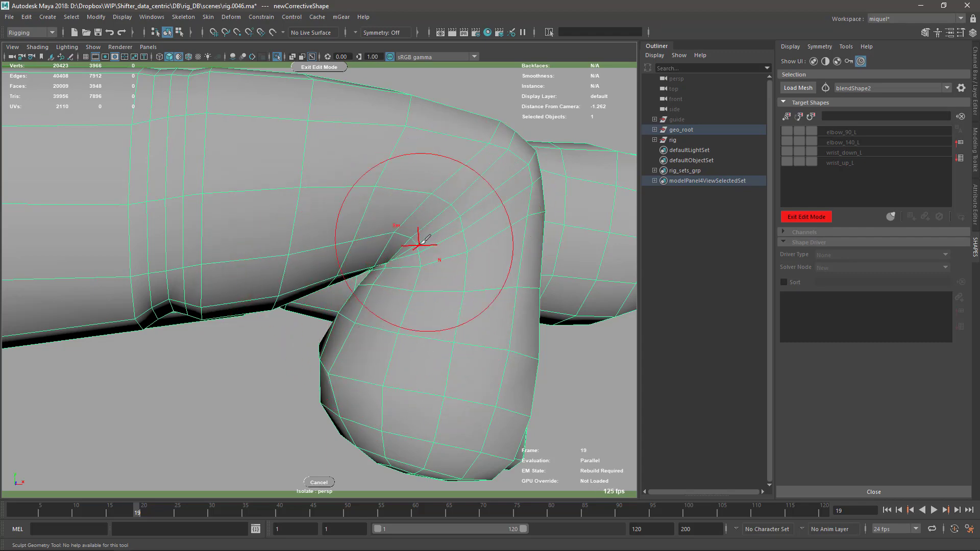
# Refine the contact line between the bent fingertip and the finger segment above it with the sculpt brush from several sides
pyautogui.moveTo(361, 280)
pyautogui.keyDown('alt'); pyautogui.mouseDown()
pyautogui.moveTo(411, 278)
pyautogui.moveTo(431, 259)
pyautogui.mouseUp(); pyautogui.keyUp('alt')
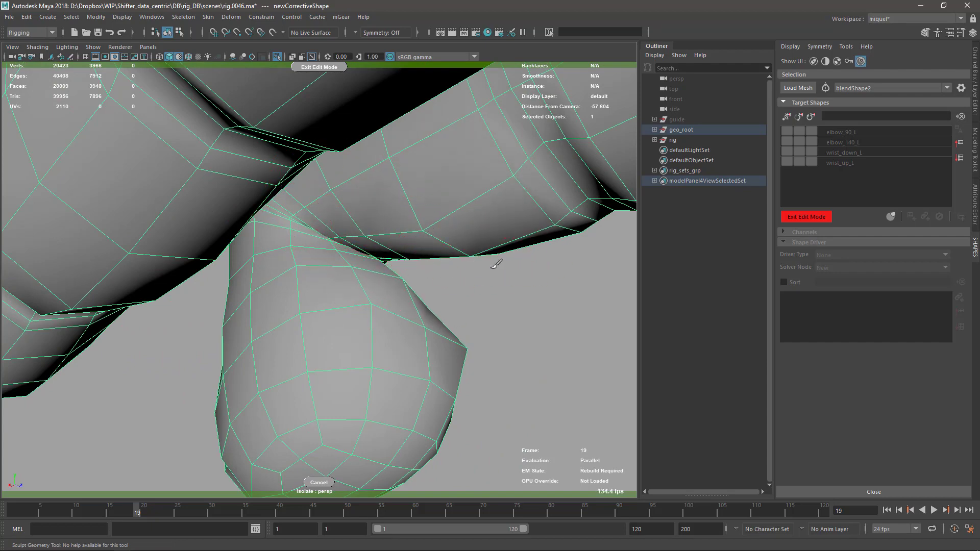
pyautogui.keyDown('alt'); pyautogui.moveTo(496, 264); pyautogui.dragTo(380, 243); pyautogui.keyUp('alt')
pyautogui.keyDown('alt'); pyautogui.moveTo(497, 221); pyautogui.dragTo(400, 284); pyautogui.keyUp('alt')
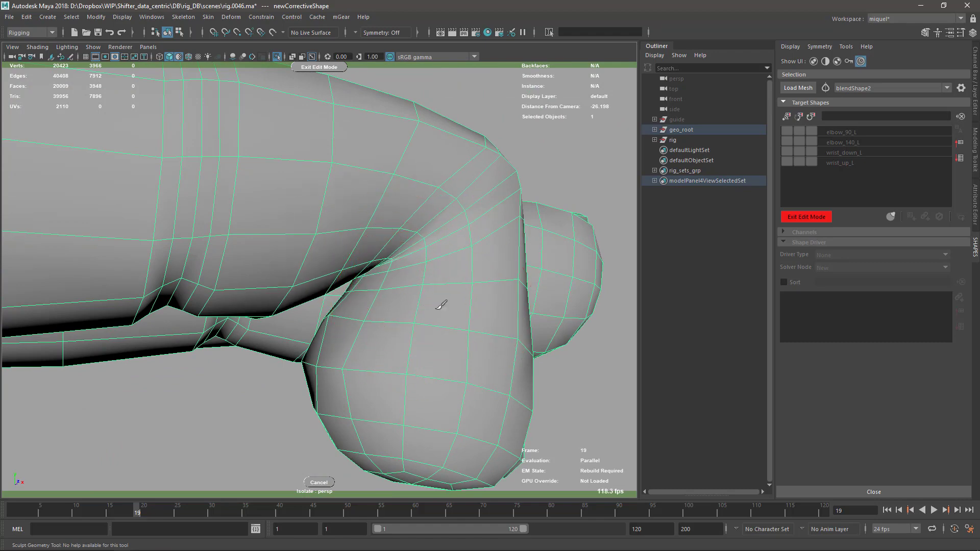
pyautogui.keyDown('alt'); pyautogui.moveTo(490, 289); pyautogui.dragTo(447, 309); pyautogui.keyUp('alt')
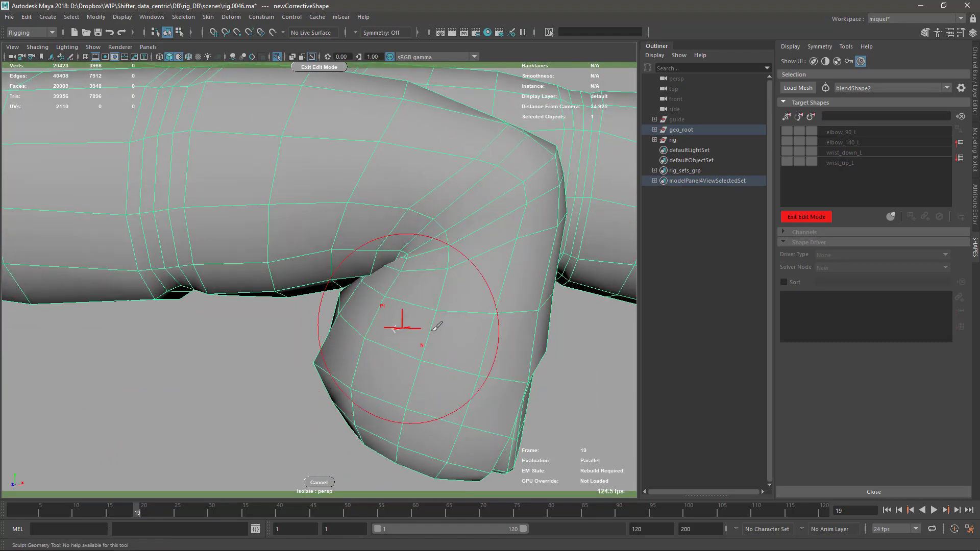
pyautogui.moveTo(437, 270)
pyautogui.keyDown('alt'); pyautogui.mouseDown()
pyautogui.moveTo(422, 292)
pyautogui.moveTo(394, 283)
pyautogui.mouseUp(); pyautogui.keyUp('alt')
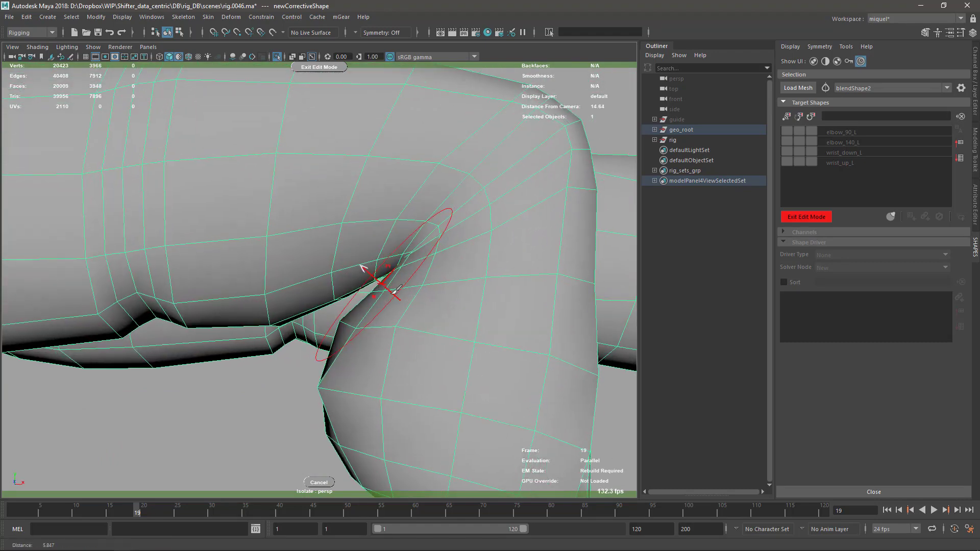
pyautogui.moveTo(453, 317)
pyautogui.keyDown('alt'); pyautogui.mouseDown()
pyautogui.moveTo(459, 299)
pyautogui.moveTo(407, 281)
pyautogui.moveTo(466, 309)
pyautogui.mouseUp(); pyautogui.keyUp('alt')
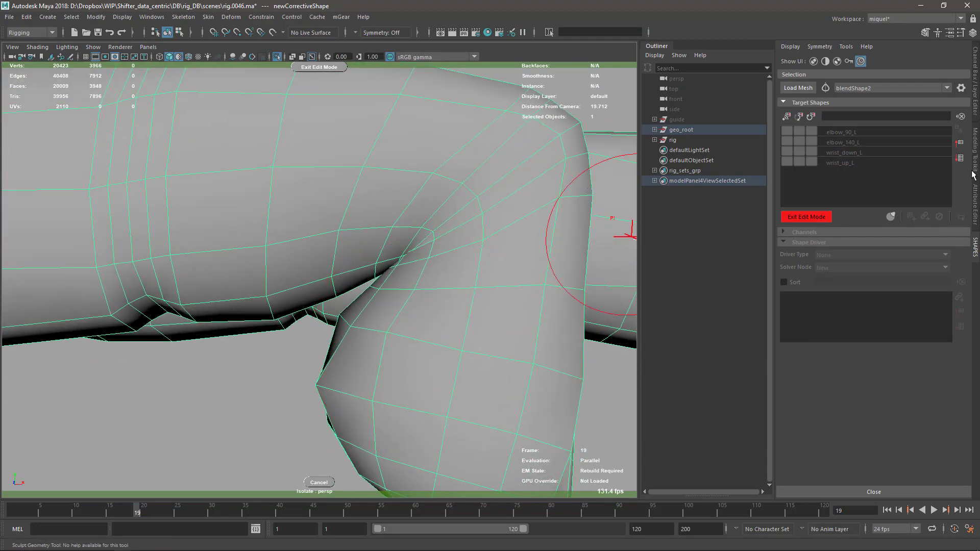
pyautogui.keyDown('alt'); pyautogui.moveTo(384, 280); pyautogui.dragTo(545, 241); pyautogui.keyUp('alt')
# Examine the Stroke, Stylus Pressure, Attribute Maps and Display options of the Sculpt Geometry Tool, then close its settings
pyautogui.click(960, 32)
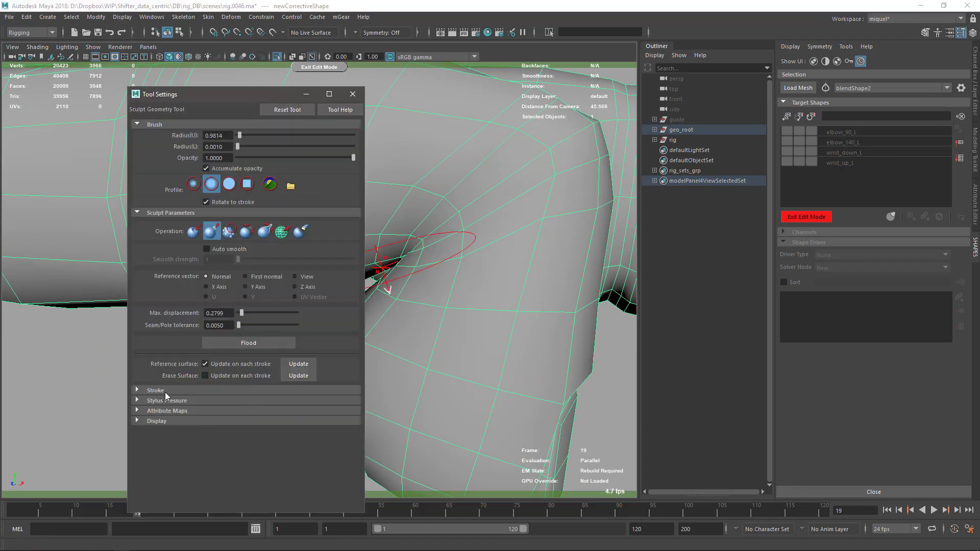
pyautogui.click(165, 420)
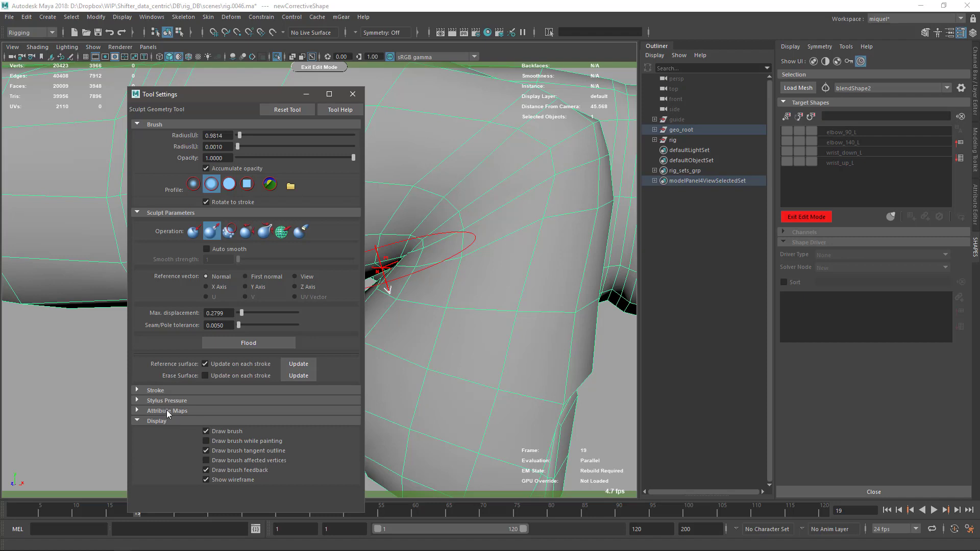
pyautogui.click(167, 411)
pyautogui.click(169, 401)
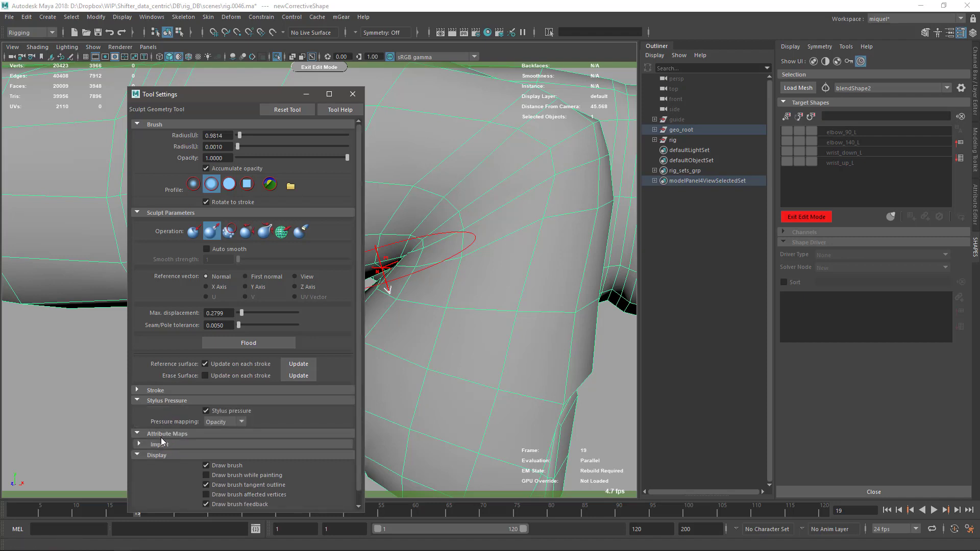
pyautogui.click(155, 390)
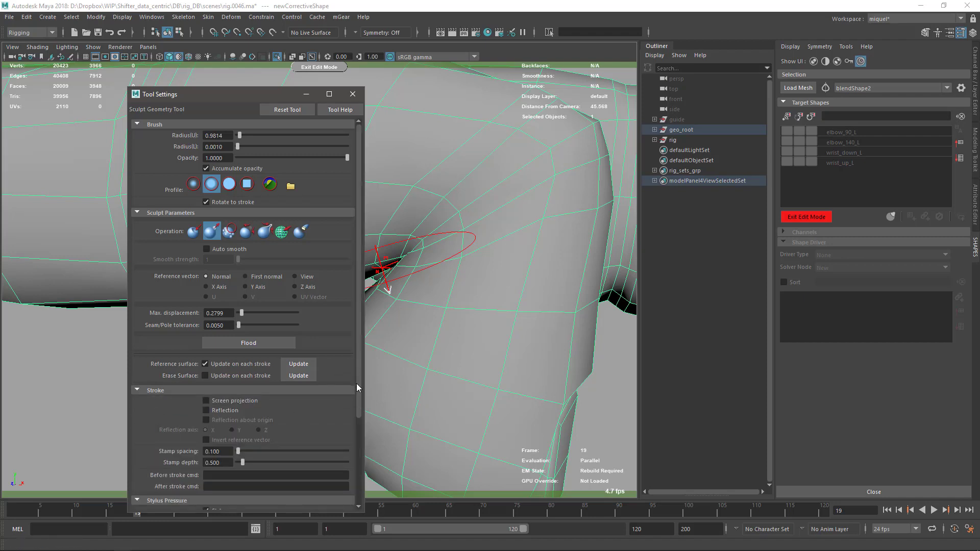
pyautogui.moveTo(356, 384); pyautogui.dragTo(357, 449)
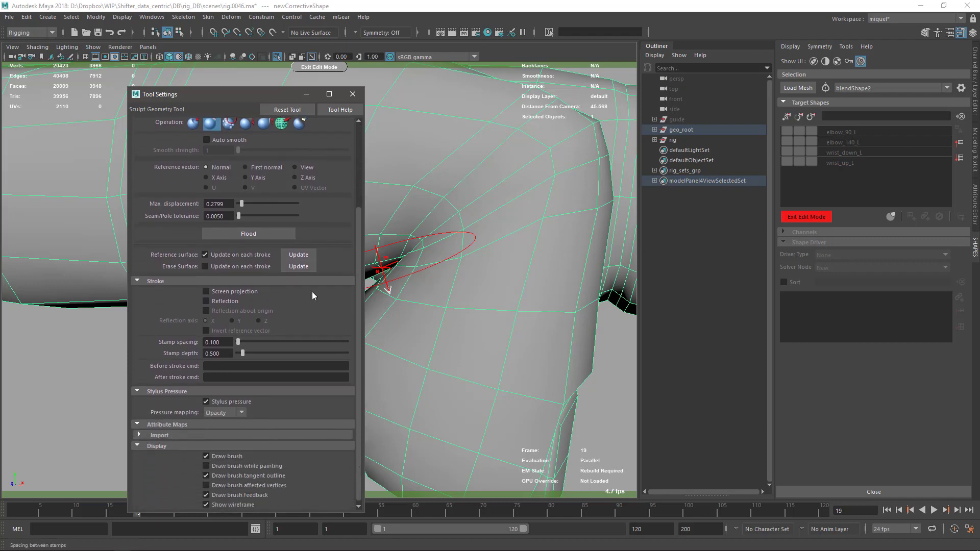
pyautogui.moveTo(231, 102); pyautogui.dragTo(203, 65)
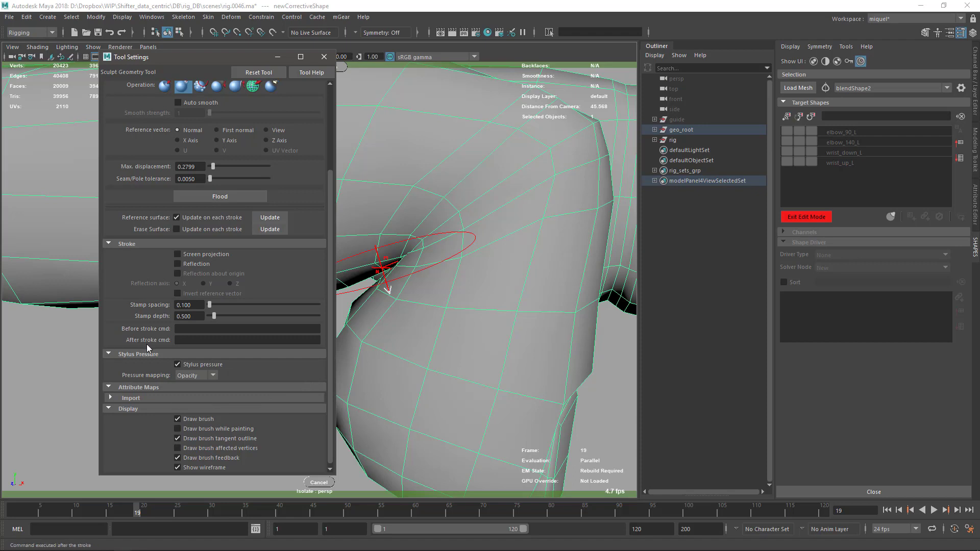
pyautogui.click(325, 56)
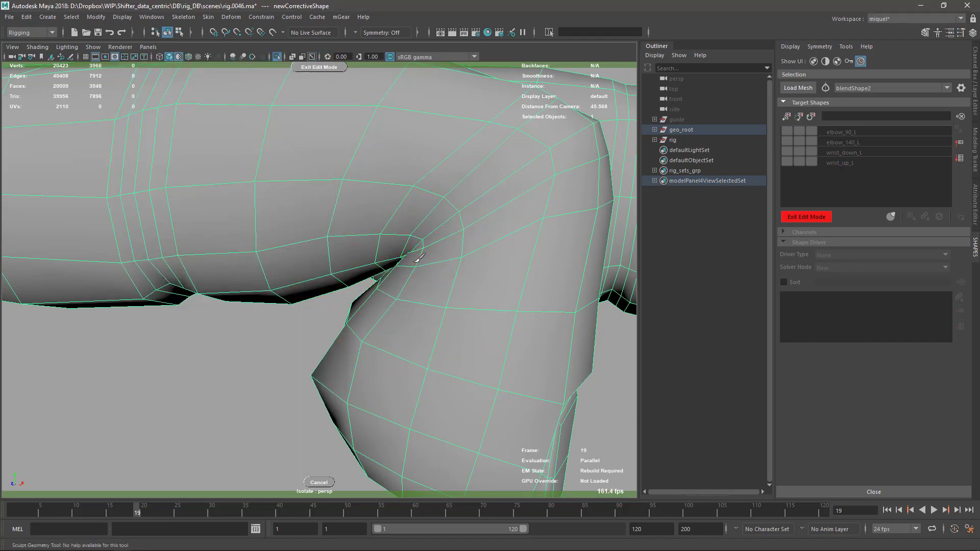
# Sculpt the fingertip and upper segment closer together along the tip joint's inner crease, working from the side and underneath
pyautogui.keyDown('alt'); pyautogui.moveTo(434, 293); pyautogui.dragTo(423, 285); pyautogui.keyUp('alt')
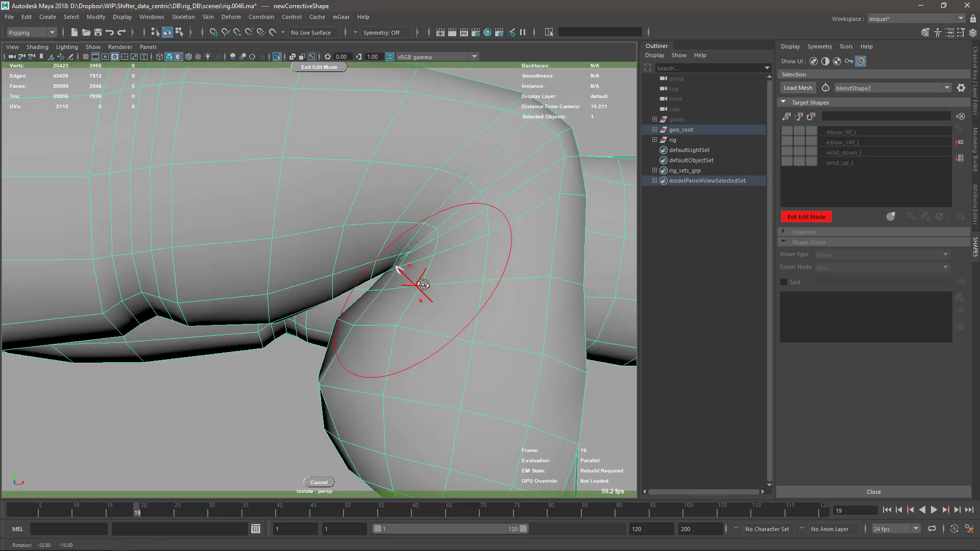
pyautogui.scroll(1, 423, 285)
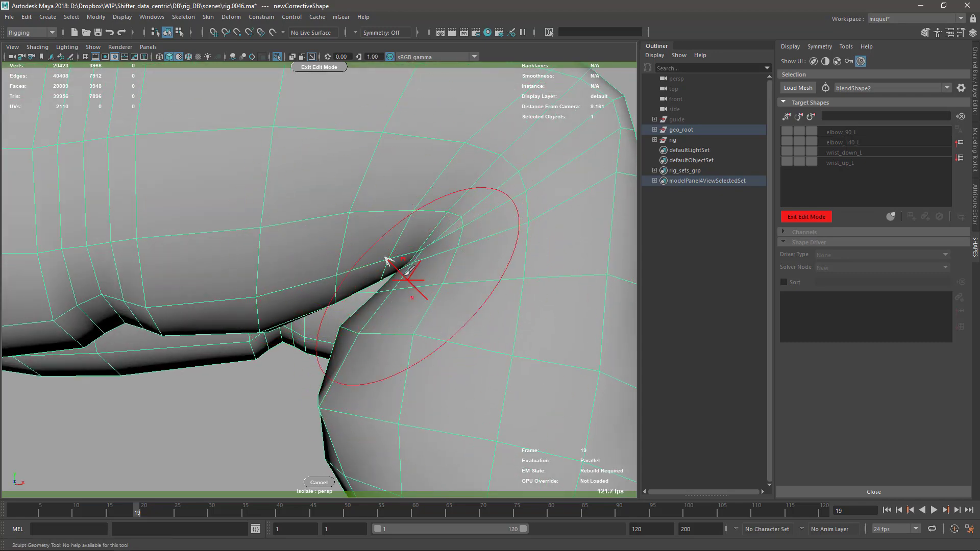
pyautogui.moveTo(464, 309)
pyautogui.keyDown('alt'); pyautogui.mouseDown()
pyautogui.moveTo(401, 306)
pyautogui.moveTo(457, 299)
pyautogui.moveTo(429, 320)
pyautogui.moveTo(380, 313)
pyautogui.moveTo(406, 308)
pyautogui.mouseUp(); pyautogui.keyUp('alt')
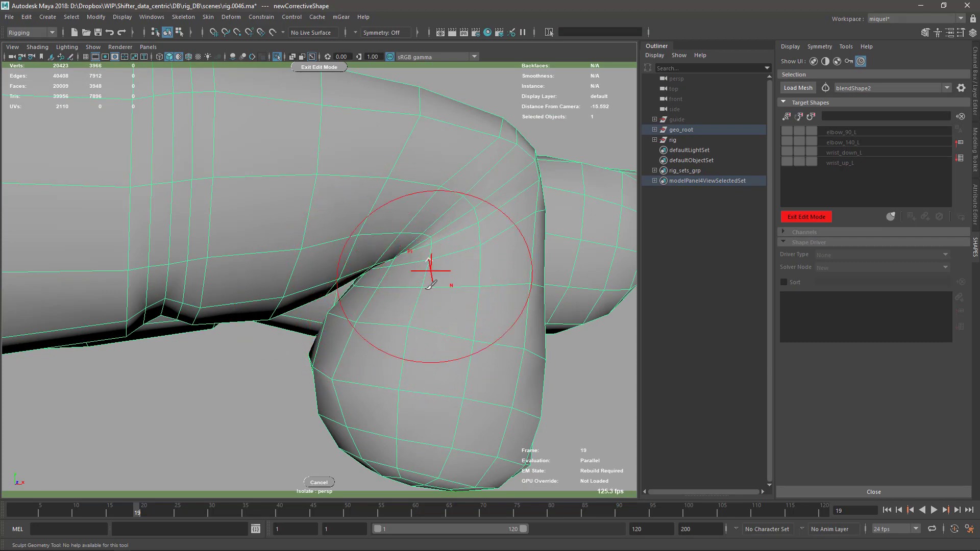
pyautogui.moveTo(428, 259)
pyautogui.keyDown('alt'); pyautogui.mouseDown()
pyautogui.moveTo(360, 285)
pyautogui.moveTo(424, 306)
pyautogui.moveTo(357, 268)
pyautogui.moveTo(372, 258)
pyautogui.moveTo(415, 271)
pyautogui.moveTo(392, 247)
pyautogui.mouseUp(); pyautogui.keyUp('alt')
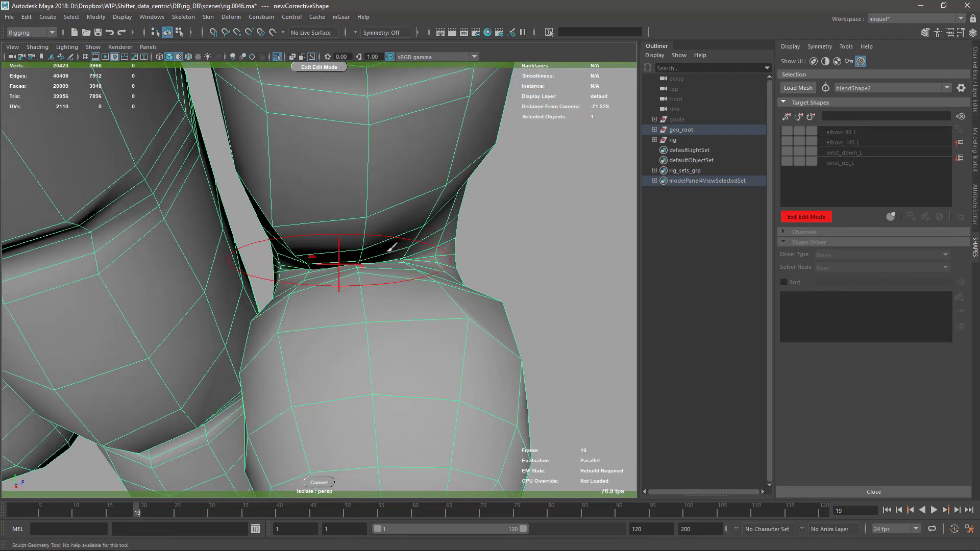
pyautogui.moveTo(494, 253)
pyautogui.keyDown('alt'); pyautogui.mouseDown()
pyautogui.moveTo(468, 286)
pyautogui.moveTo(409, 280)
pyautogui.mouseUp(); pyautogui.keyUp('alt')
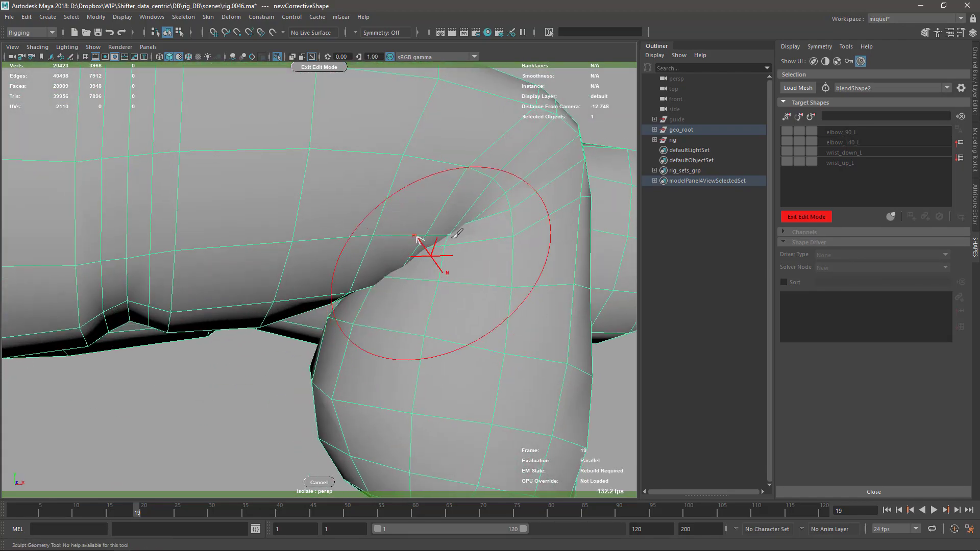
pyautogui.keyDown('alt'); pyautogui.moveTo(498, 251); pyautogui.dragTo(379, 285); pyautogui.keyUp('alt')
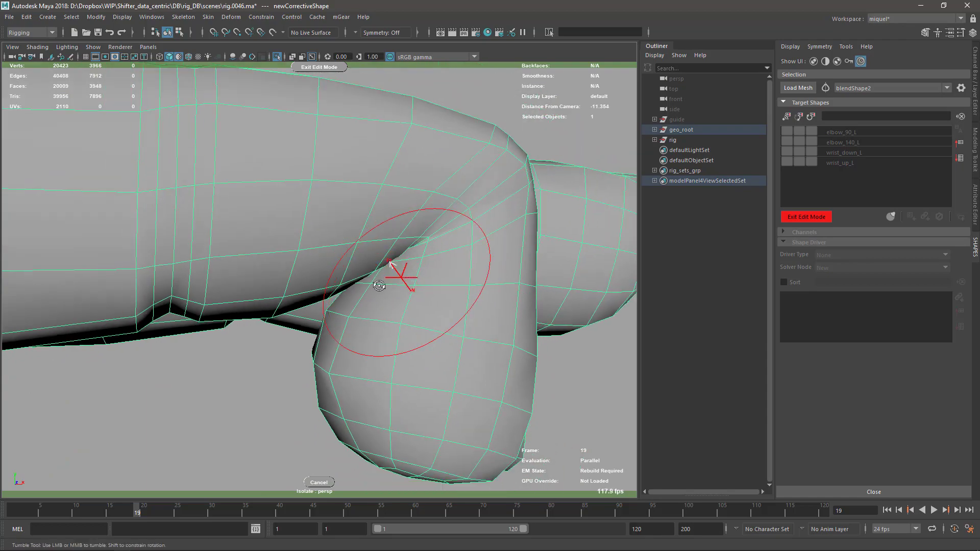
# Shape the knuckle and outer side of the bent tip joint with the SHAPES grab brush, working from above, the front and the side
pyautogui.keyDown('alt'); pyautogui.moveTo(379, 285); pyautogui.dragTo(245, 240, button='right'); pyautogui.keyUp('alt')
pyautogui.keyDown('alt'); pyautogui.moveTo(388, 255); pyautogui.dragTo(273, 297); pyautogui.keyUp('alt')
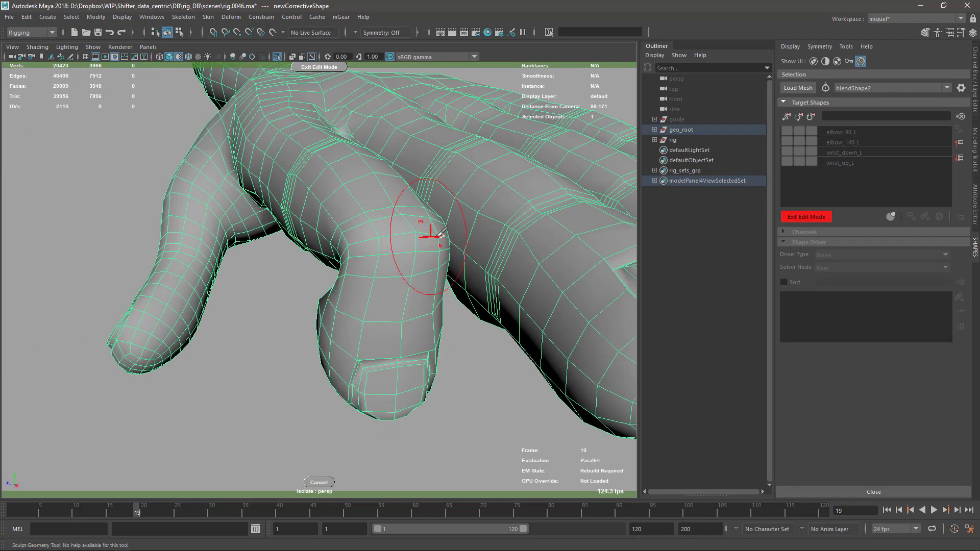
pyautogui.moveTo(439, 234)
pyautogui.keyDown('alt'); pyautogui.mouseDown()
pyautogui.moveTo(370, 283)
pyautogui.moveTo(361, 255)
pyautogui.moveTo(354, 263)
pyautogui.mouseUp(); pyautogui.keyUp('alt')
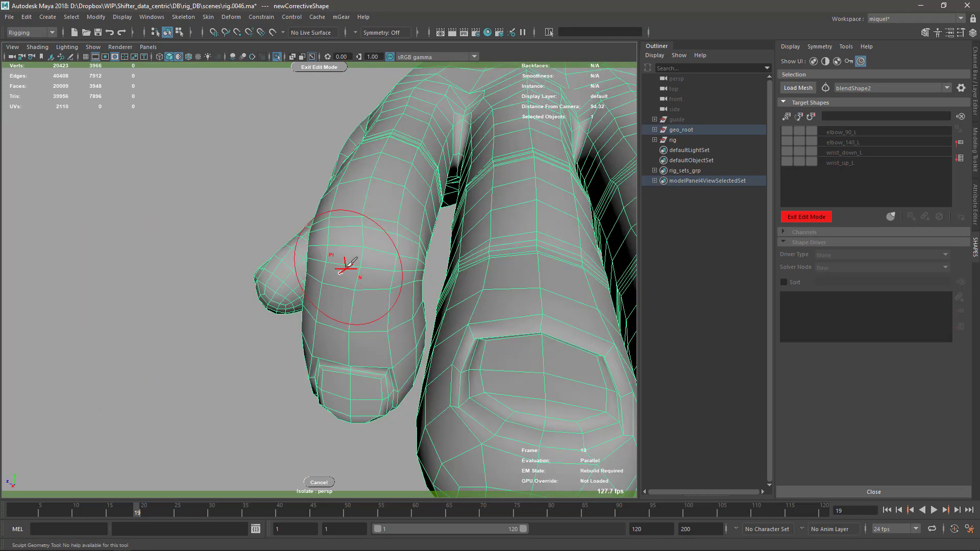
pyautogui.press('y')
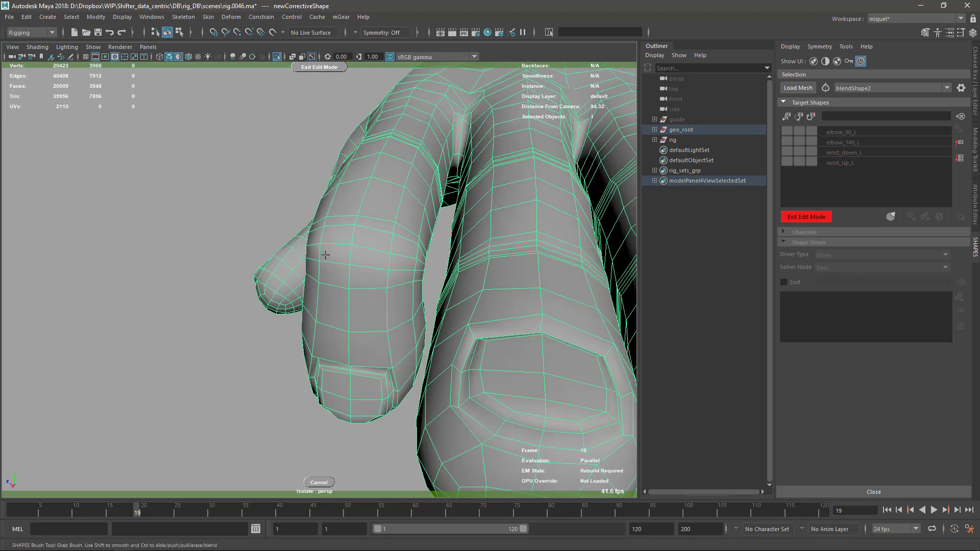
pyautogui.keyDown('alt'); pyautogui.moveTo(394, 250); pyautogui.dragTo(401, 185); pyautogui.keyUp('alt')
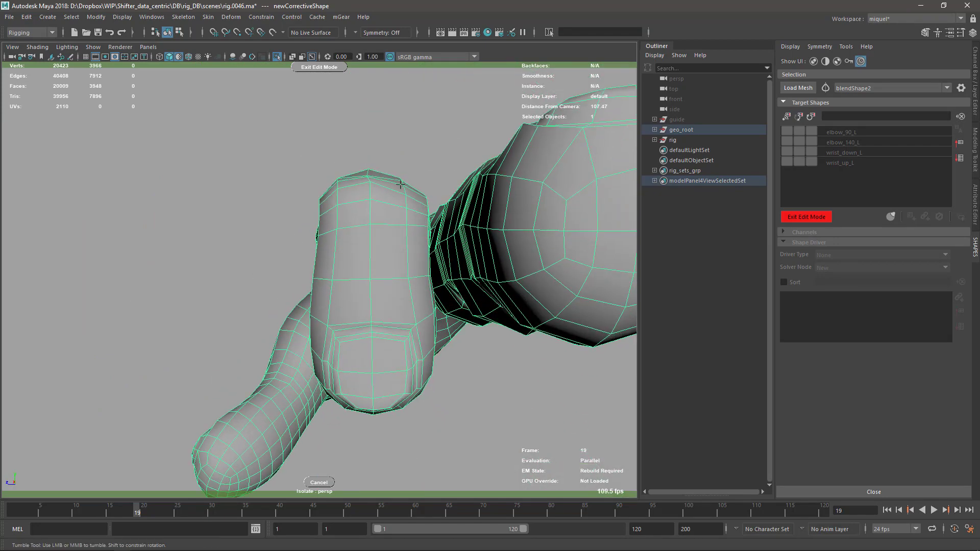
pyautogui.keyDown('alt'); pyautogui.moveTo(333, 203); pyautogui.dragTo(382, 252); pyautogui.keyUp('alt')
pyautogui.keyDown('alt'); pyautogui.moveTo(455, 247); pyautogui.dragTo(383, 254); pyautogui.keyUp('alt')
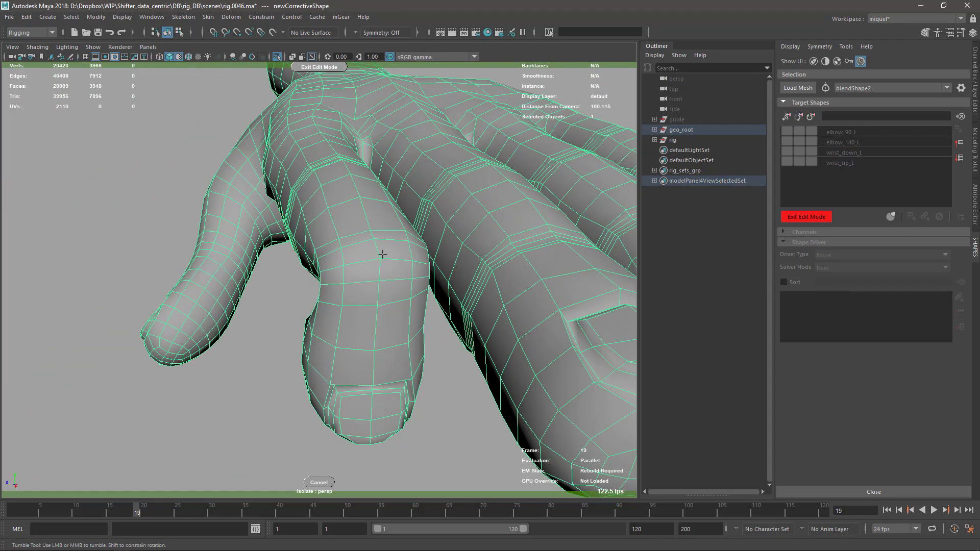
pyautogui.keyDown('alt'); pyautogui.moveTo(403, 297); pyautogui.dragTo(263, 320); pyautogui.keyUp('alt')
pyautogui.moveTo(240, 283)
pyautogui.mouseDown()
pyautogui.moveTo(345, 278)
pyautogui.moveTo(258, 285)
pyautogui.moveTo(370, 264)
pyautogui.mouseUp()
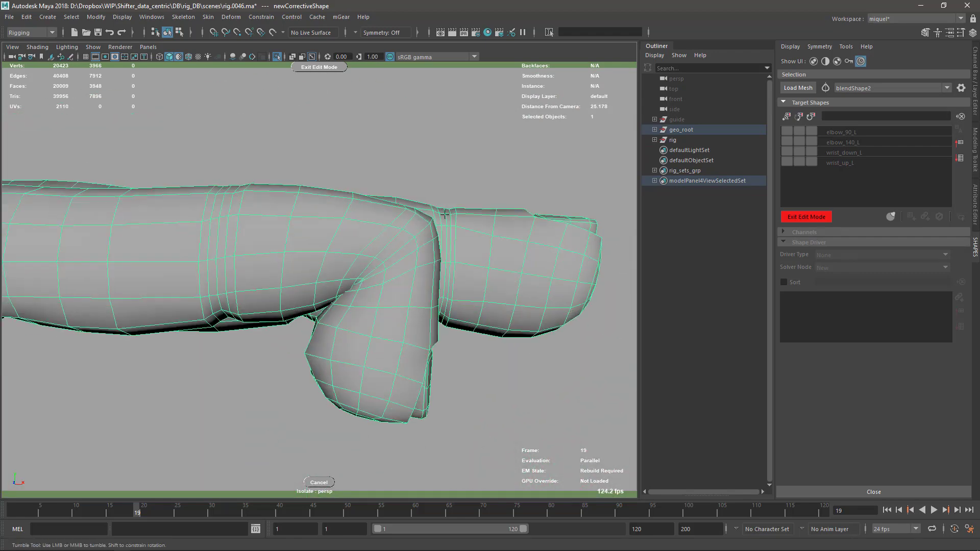
# Deselect the corrective mesh and examine the smooth-shaded bent fingertip and its crease from several sides
pyautogui.keyDown('alt'); pyautogui.moveTo(444, 214); pyautogui.dragTo(405, 205); pyautogui.keyUp('alt')
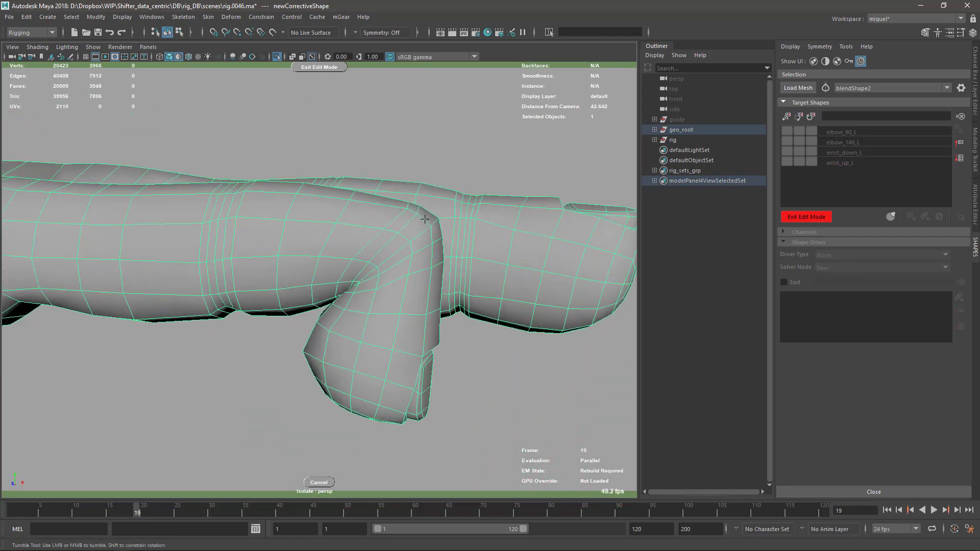
pyautogui.click(510, 375)
pyautogui.keyDown('alt'); pyautogui.moveTo(510, 375); pyautogui.dragTo(485, 376); pyautogui.keyUp('alt')
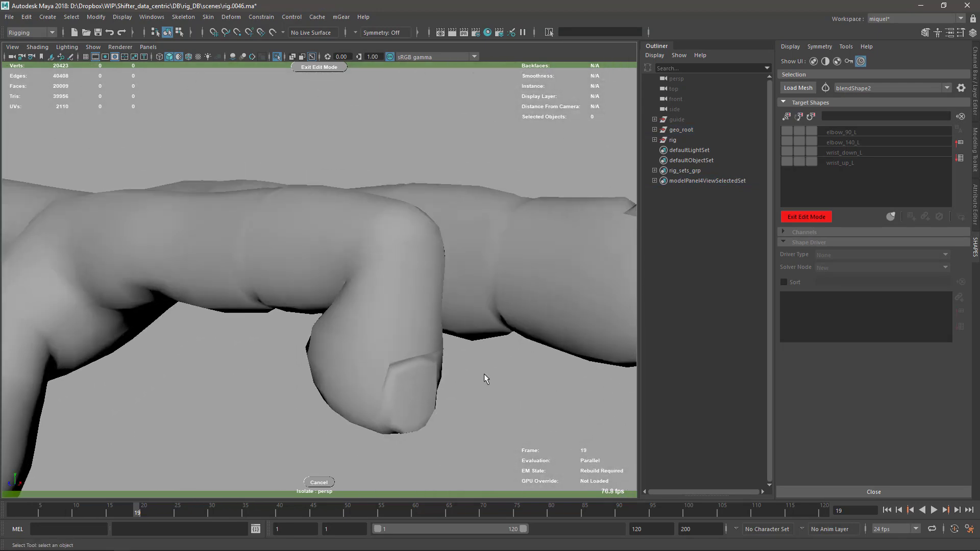
pyautogui.keyDown('alt'); pyautogui.moveTo(485, 376); pyautogui.dragTo(374, 318, button='right'); pyautogui.keyUp('alt')
pyautogui.keyDown('alt'); pyautogui.moveTo(374, 318); pyautogui.dragTo(334, 278); pyautogui.keyUp('alt')
pyautogui.scroll(5, 359, 313)
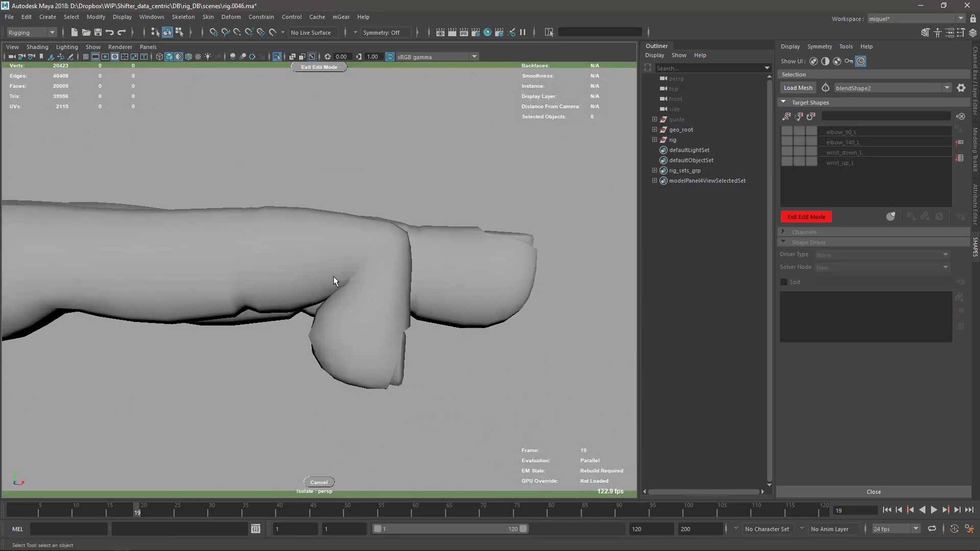
pyautogui.keyDown('alt'); pyautogui.moveTo(318, 286); pyautogui.dragTo(355, 316, button='right'); pyautogui.keyUp('alt')
pyautogui.press('4')
pyautogui.press('5')
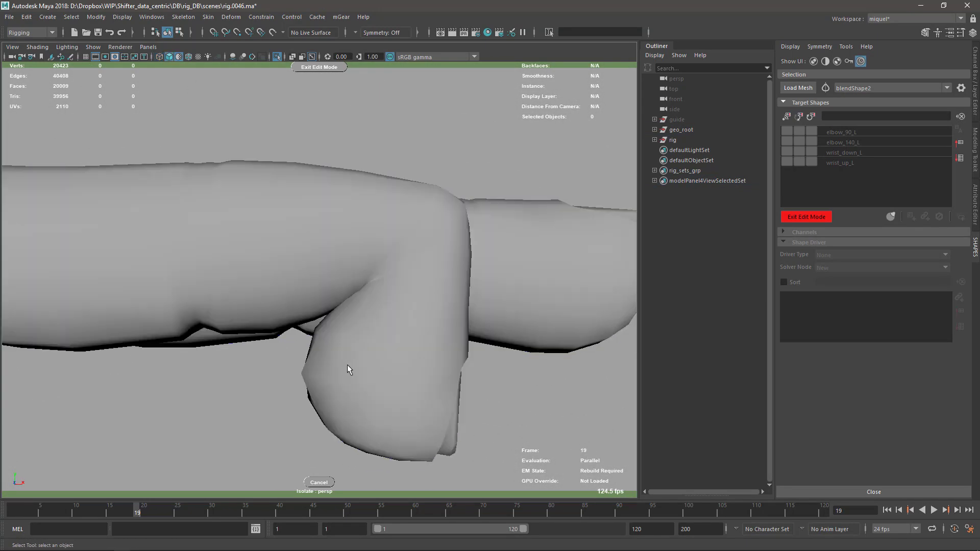
# Soft-select the faces on the side of the tip joint's inner crease, move them toward the palm, and touch up the fold with the brush
pyautogui.click(347, 364)
pyautogui.moveTo(347, 364)
pyautogui.keyDown('alt'); pyautogui.mouseDown(button='right')
pyautogui.moveTo(377, 335)
pyautogui.moveTo(395, 297)
pyautogui.mouseUp(button='right'); pyautogui.keyUp('alt')
pyautogui.moveTo(384, 289)
pyautogui.keyDown('alt'); pyautogui.mouseDown()
pyautogui.moveTo(367, 315)
pyautogui.moveTo(383, 295)
pyautogui.mouseUp(); pyautogui.keyUp('alt')
pyautogui.press('F11')
pyautogui.click(370, 309)
pyautogui.press('w')
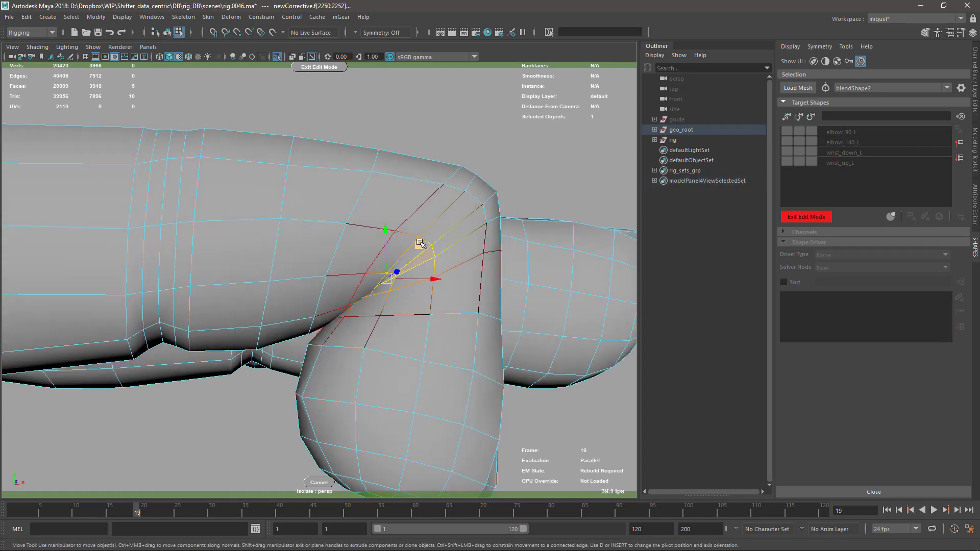
pyautogui.moveTo(419, 242); pyautogui.dragTo(398, 259, button='middle')
pyautogui.press('F8')
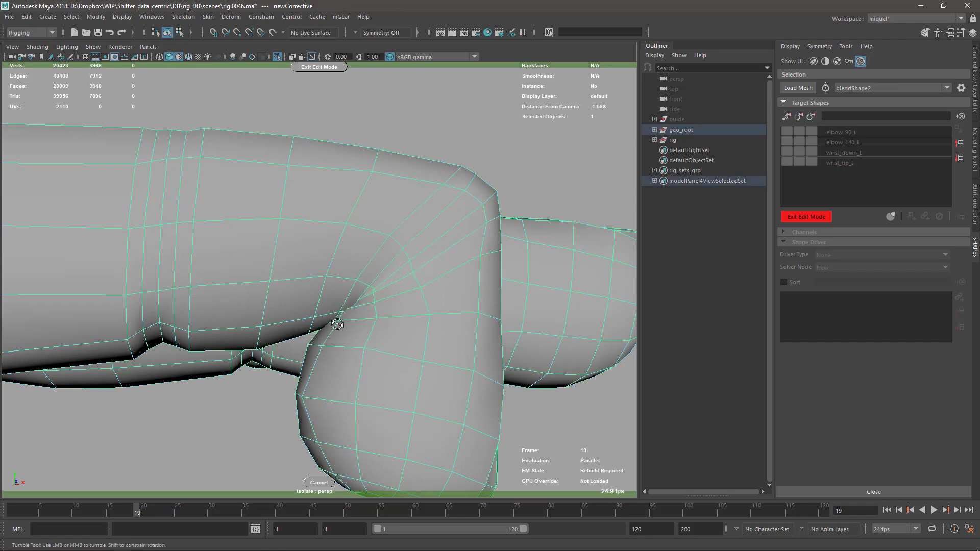
pyautogui.keyDown('alt'); pyautogui.moveTo(337, 324); pyautogui.dragTo(344, 334); pyautogui.keyUp('alt')
pyautogui.press('y')
pyautogui.moveTo(365, 302)
pyautogui.mouseDown()
pyautogui.moveTo(307, 322)
pyautogui.moveTo(355, 300)
pyautogui.moveTo(398, 316)
pyautogui.moveTo(376, 325)
pyautogui.moveTo(363, 315)
pyautogui.moveTo(278, 316)
pyautogui.moveTo(365, 307)
pyautogui.mouseUp()
# Move the soft-selected crease faces further toward the palm side to open the fold, then return to object selection
pyautogui.press('q')
pyautogui.click(390, 295)
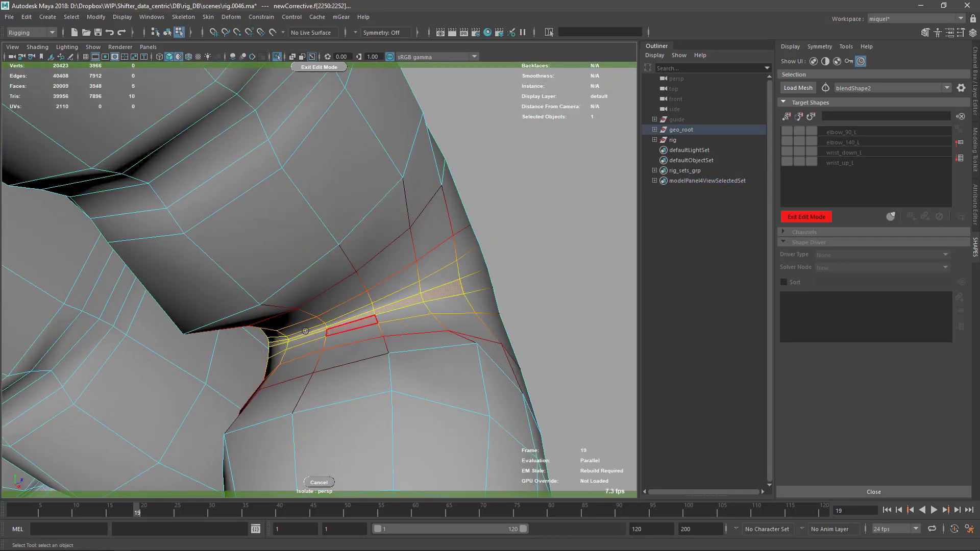
pyautogui.click(378, 307)
pyautogui.keyDown('alt'); pyautogui.moveTo(378, 307); pyautogui.dragTo(361, 345); pyautogui.keyUp('alt')
pyautogui.press('w')
pyautogui.moveTo(401, 281)
pyautogui.mouseDown()
pyautogui.moveTo(382, 299)
pyautogui.moveTo(388, 292)
pyautogui.mouseUp()
pyautogui.press('F8')
pyautogui.press('q')
pyautogui.scroll(-3, 384, 326)
pyautogui.keyDown('alt'); pyautogui.moveTo(383, 325); pyautogui.dragTo(409, 341); pyautogui.keyUp('alt')
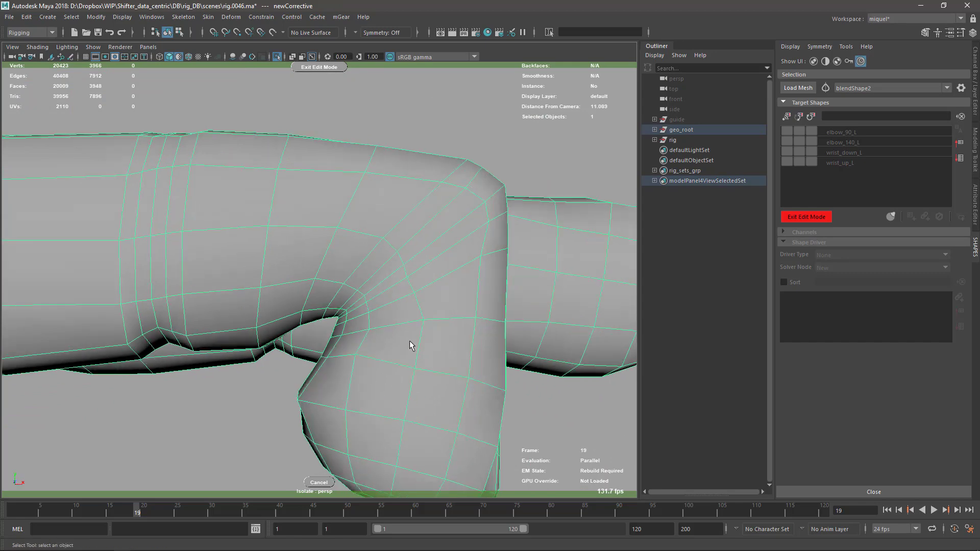
# Sculpt the opened crease closed by bringing the fingertip pad and upper segment together from the side and underneath
pyautogui.keyDown('alt'); pyautogui.moveTo(410, 341); pyautogui.dragTo(375, 335, button='right'); pyautogui.keyUp('alt')
pyautogui.moveTo(361, 256)
pyautogui.mouseDown()
pyautogui.moveTo(376, 317)
pyautogui.moveTo(372, 292)
pyautogui.mouseUp()
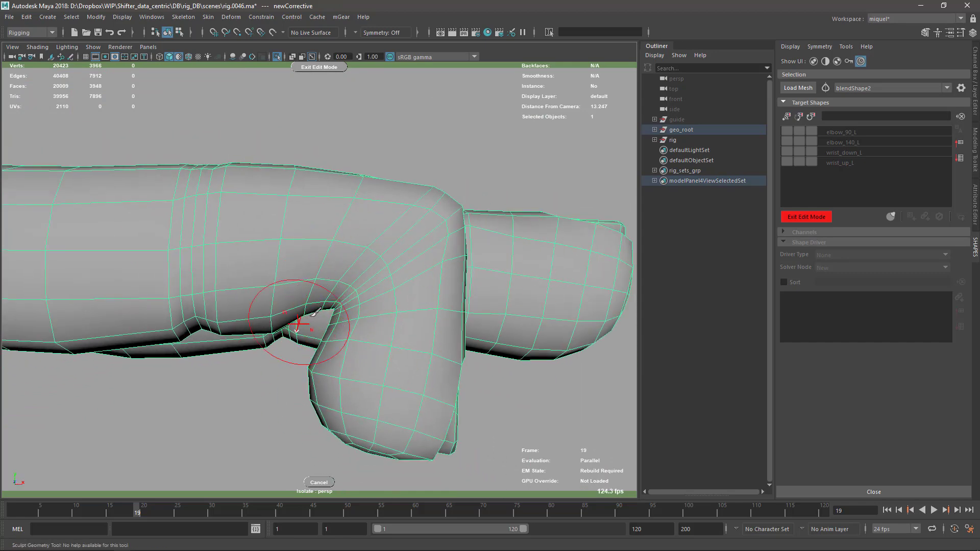
pyautogui.moveTo(284, 328)
pyautogui.keyDown('alt'); pyautogui.mouseDown()
pyautogui.moveTo(350, 276)
pyautogui.moveTo(339, 295)
pyautogui.moveTo(386, 282)
pyautogui.moveTo(332, 247)
pyautogui.mouseUp(); pyautogui.keyUp('alt')
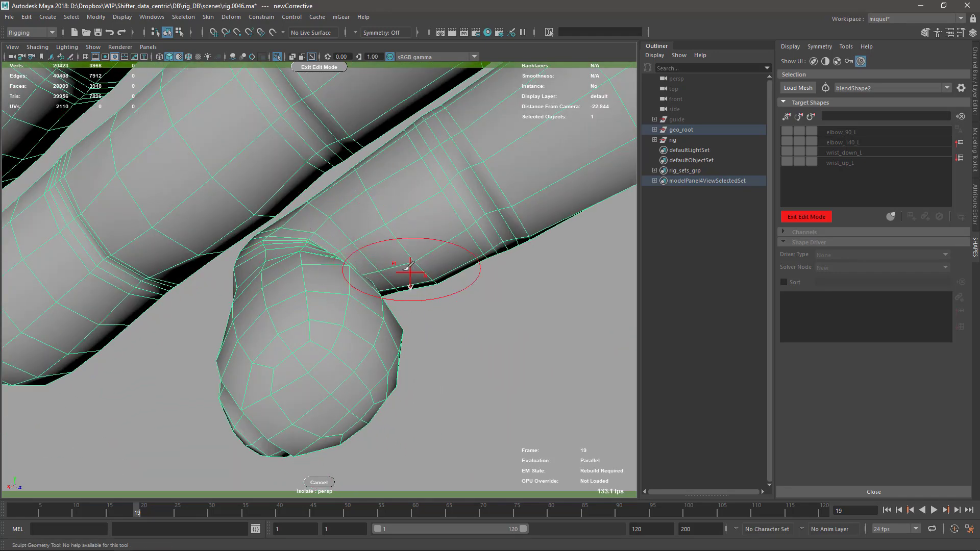
pyautogui.keyDown('alt'); pyautogui.moveTo(405, 268); pyautogui.dragTo(363, 271); pyautogui.keyUp('alt')
pyautogui.keyDown('alt'); pyautogui.moveTo(363, 271); pyautogui.dragTo(371, 262, button='middle'); pyautogui.keyUp('alt')
pyautogui.keyDown('alt'); pyautogui.moveTo(371, 261); pyautogui.dragTo(347, 296, button='right'); pyautogui.keyUp('alt')
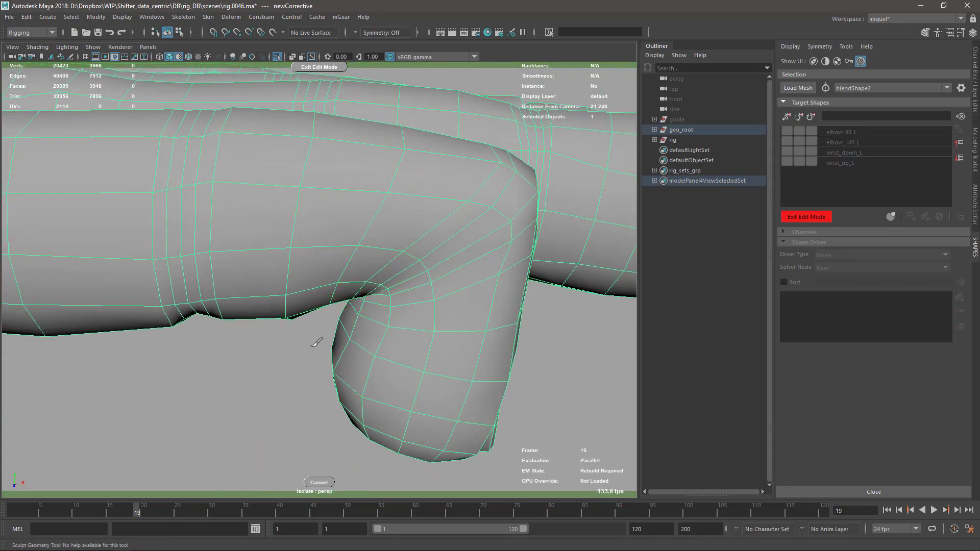
# Refine the fold between the fingertip pad and the upper segment's underside with the Sculpt Geometry Tool from several angles
pyautogui.keyDown('alt'); pyautogui.moveTo(316, 342); pyautogui.dragTo(411, 251); pyautogui.keyUp('alt')
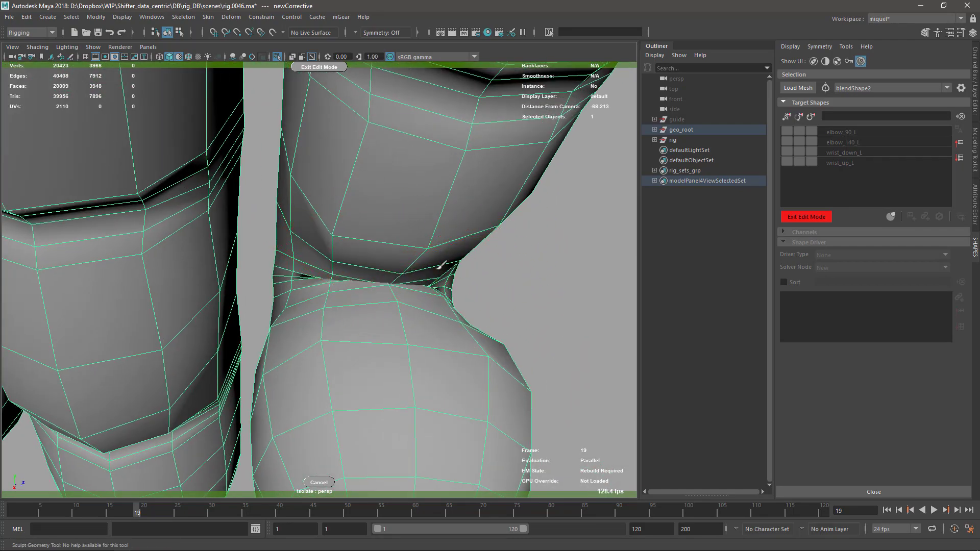
pyautogui.keyDown('alt'); pyautogui.moveTo(477, 263); pyautogui.dragTo(317, 265); pyautogui.keyUp('alt')
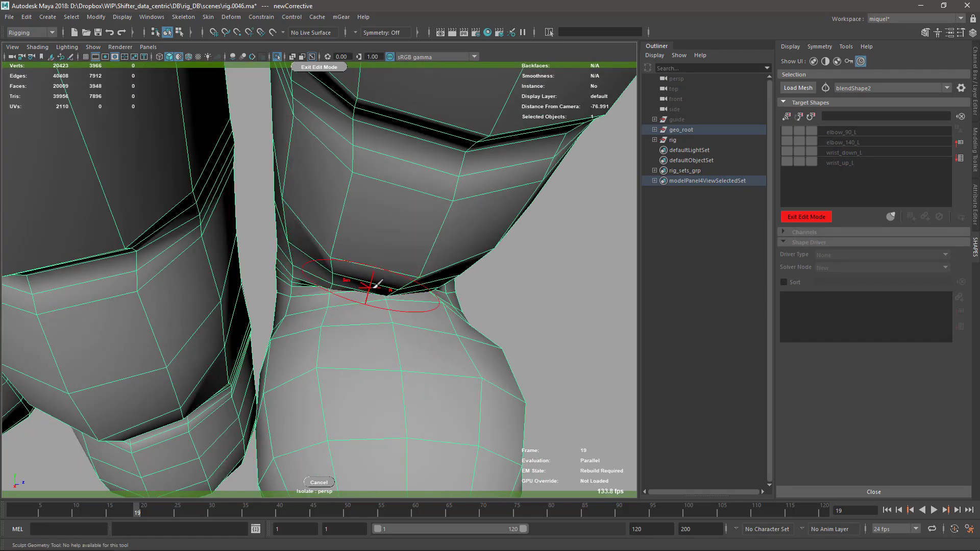
pyautogui.keyDown('alt'); pyautogui.moveTo(502, 279); pyautogui.dragTo(419, 302); pyautogui.keyUp('alt')
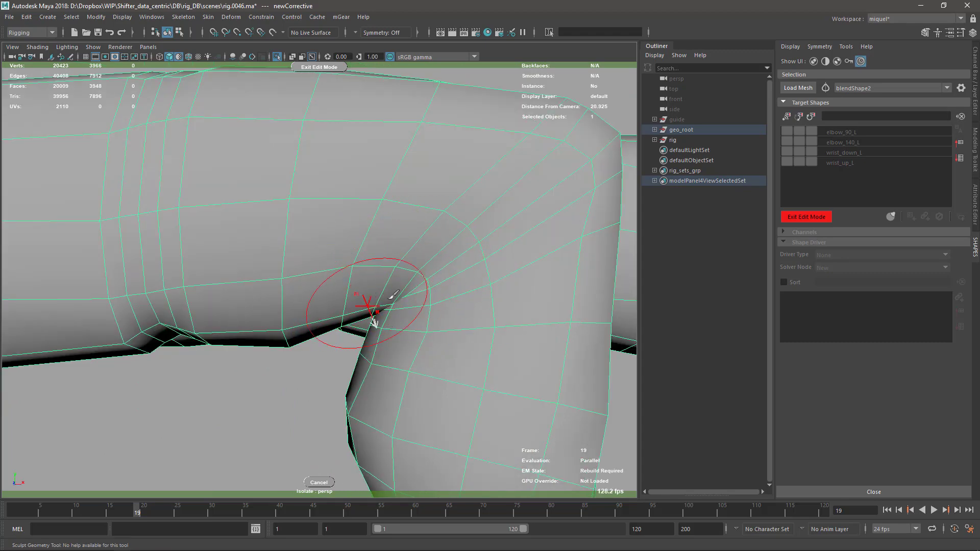
pyautogui.keyDown('alt'); pyautogui.moveTo(374, 322); pyautogui.dragTo(390, 277); pyautogui.keyUp('alt')
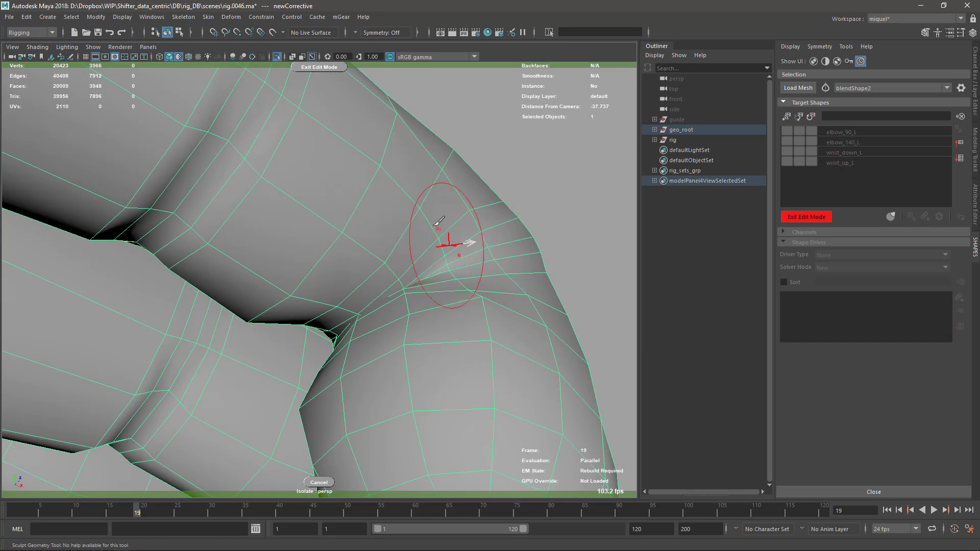
pyautogui.moveTo(461, 234)
pyautogui.keyDown('alt'); pyautogui.mouseDown()
pyautogui.moveTo(557, 208)
pyautogui.moveTo(479, 240)
pyautogui.mouseUp(); pyautogui.keyUp('alt')
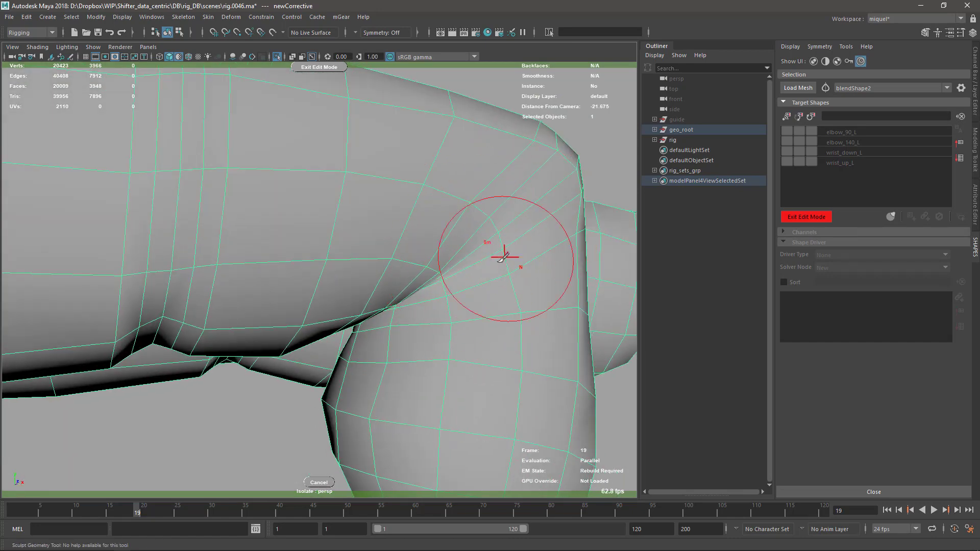
pyautogui.keyDown('alt'); pyautogui.moveTo(397, 297); pyautogui.dragTo(343, 234); pyautogui.keyUp('alt')
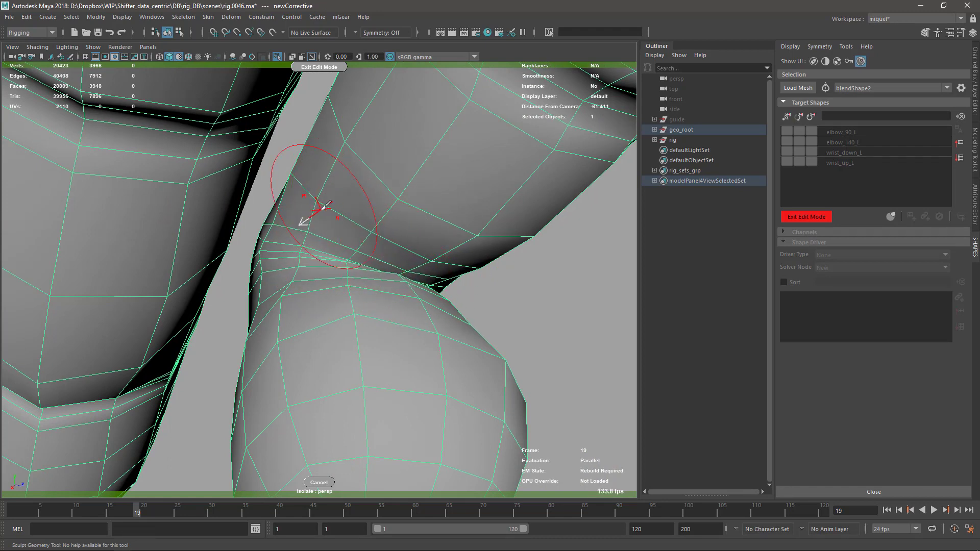
pyautogui.moveTo(328, 225)
pyautogui.keyDown('alt'); pyautogui.mouseDown()
pyautogui.moveTo(433, 268)
pyautogui.moveTo(426, 242)
pyautogui.mouseUp(); pyautogui.keyUp('alt')
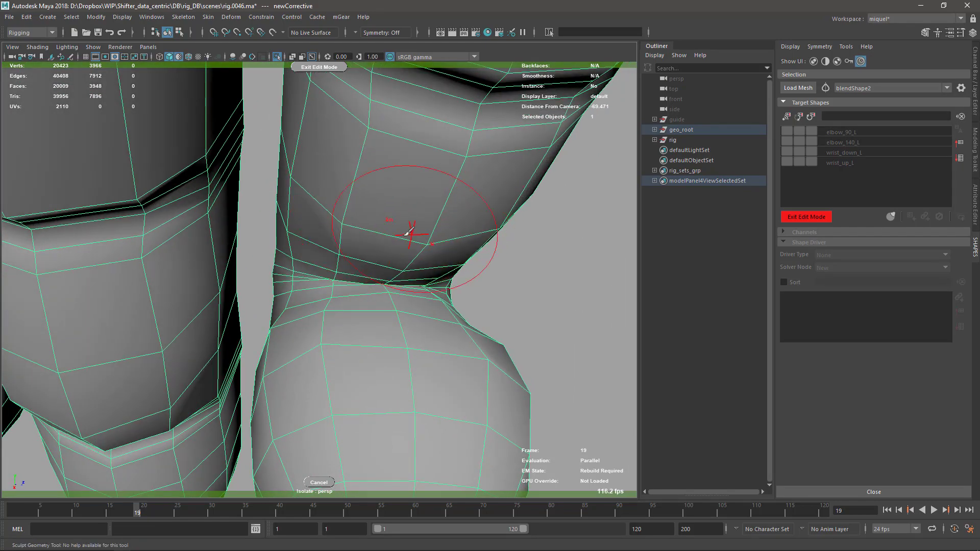
pyautogui.keyDown('alt'); pyautogui.moveTo(466, 285); pyautogui.dragTo(386, 301); pyautogui.keyUp('alt')
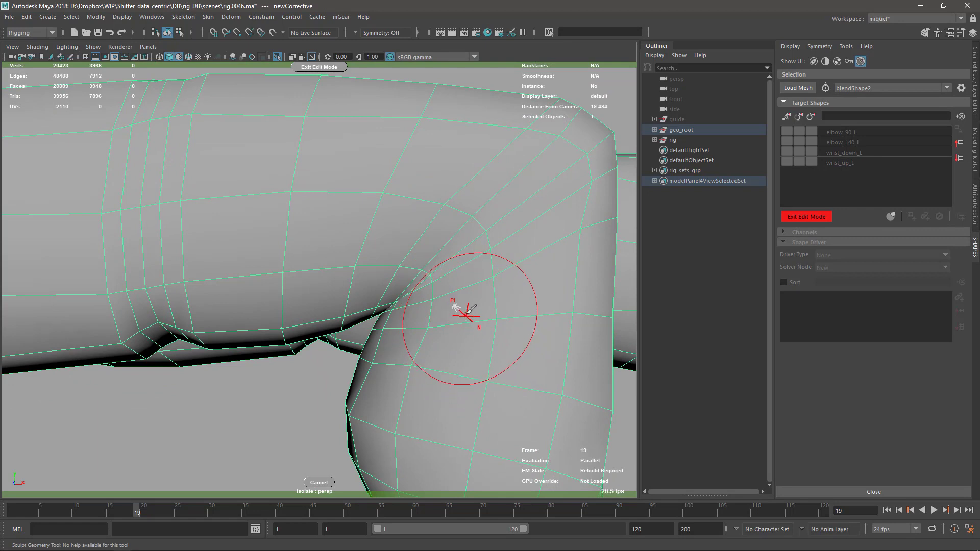
# Even out the edge loops radiating from the tip joint's crease and over the knuckle with the SHAPES grab brush
pyautogui.press('y')
pyautogui.moveTo(493, 230); pyautogui.dragTo(465, 229, button='middle')
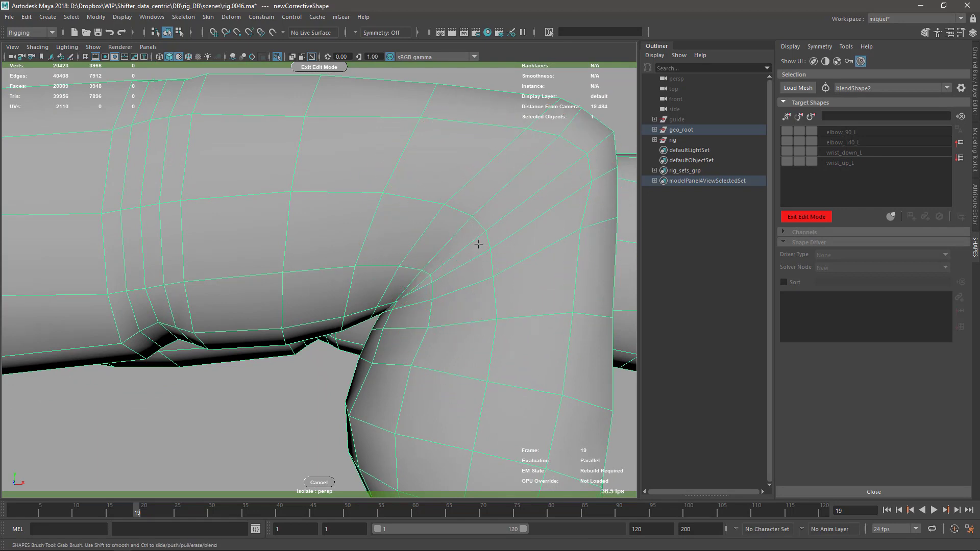
pyautogui.moveTo(486, 234)
pyautogui.mouseDown(button='right')
pyautogui.moveTo(457, 234)
pyautogui.moveTo(476, 300)
pyautogui.moveTo(447, 285)
pyautogui.moveTo(469, 295)
pyautogui.moveTo(459, 278)
pyautogui.moveTo(462, 212)
pyautogui.mouseUp(button='right')
pyautogui.keyDown('alt'); pyautogui.moveTo(525, 265); pyautogui.dragTo(389, 123); pyautogui.keyUp('alt')
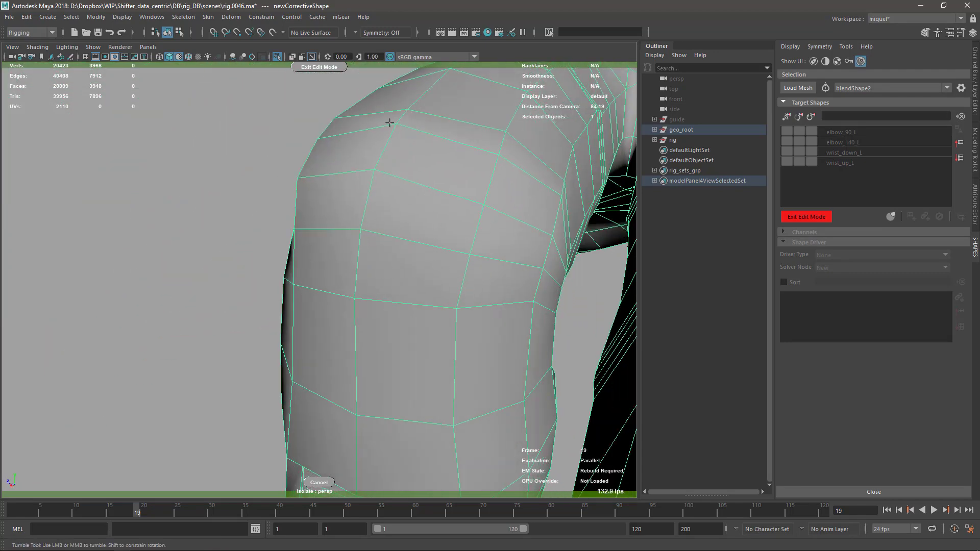
pyautogui.keyDown('alt'); pyautogui.moveTo(531, 264); pyautogui.dragTo(479, 260); pyautogui.keyUp('alt')
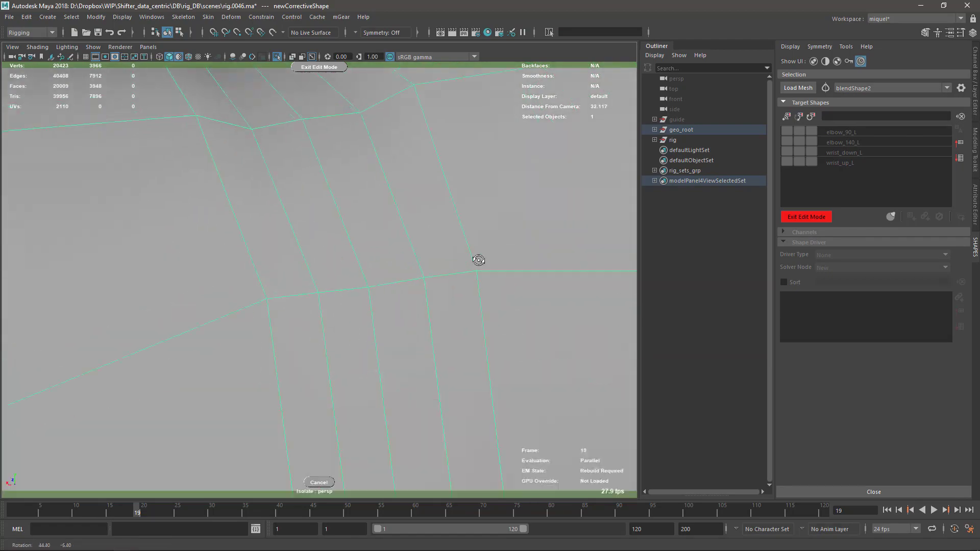
pyautogui.keyDown('alt'); pyautogui.moveTo(479, 260); pyautogui.dragTo(265, 258, button='right'); pyautogui.keyUp('alt')
pyautogui.keyDown('alt'); pyautogui.moveTo(367, 258); pyautogui.dragTo(444, 259); pyautogui.keyUp('alt')
pyautogui.keyDown('alt'); pyautogui.moveTo(444, 259); pyautogui.dragTo(505, 260, button='right'); pyautogui.keyUp('alt')
pyautogui.keyDown('alt'); pyautogui.moveTo(387, 279); pyautogui.dragTo(317, 340); pyautogui.keyUp('alt')
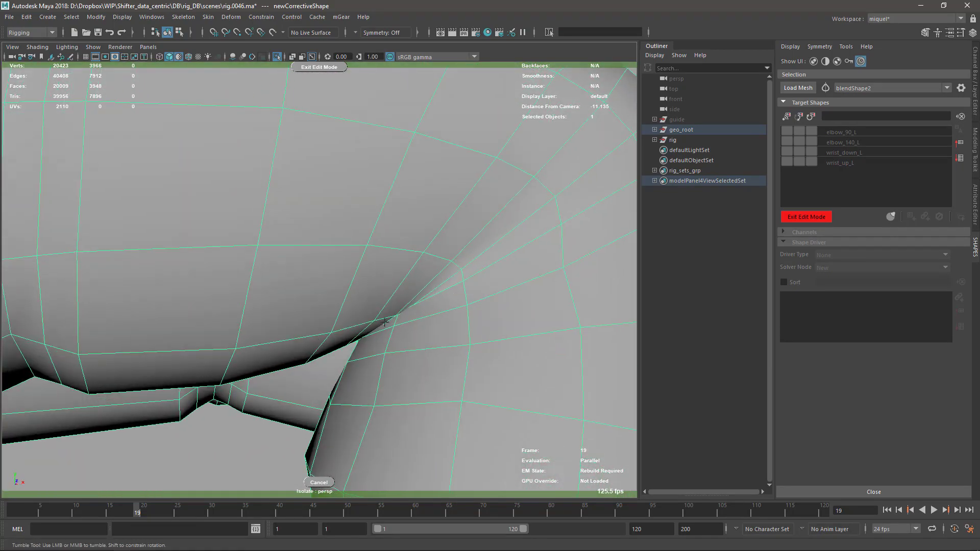
# Undo an oversized grab stroke at the inner crease, then resize the brush to touch up the contact area
pyautogui.moveTo(388, 316); pyautogui.dragTo(380, 211)
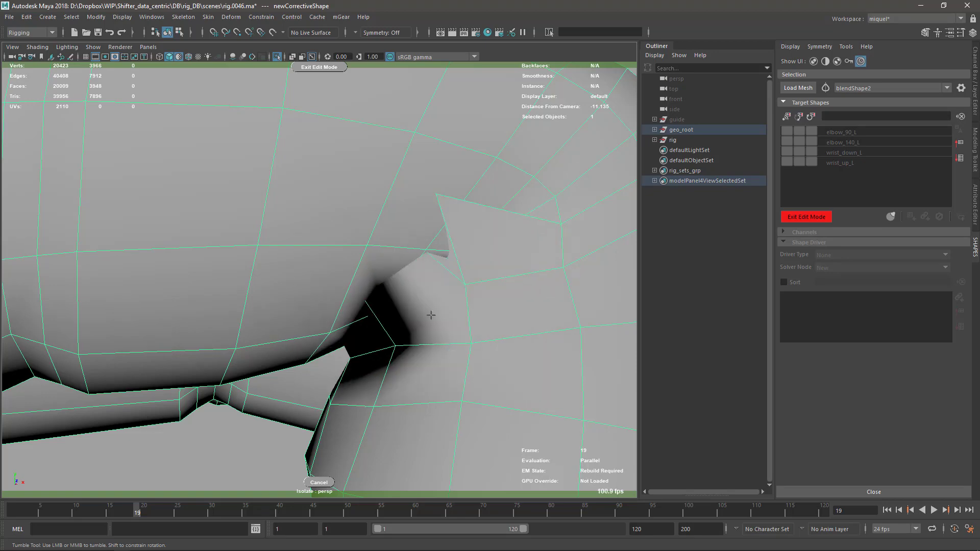
pyautogui.hotkey('ctrl', 'z')
pyautogui.keyDown('alt'); pyautogui.moveTo(402, 390); pyautogui.dragTo(441, 357, button='right'); pyautogui.keyUp('alt')
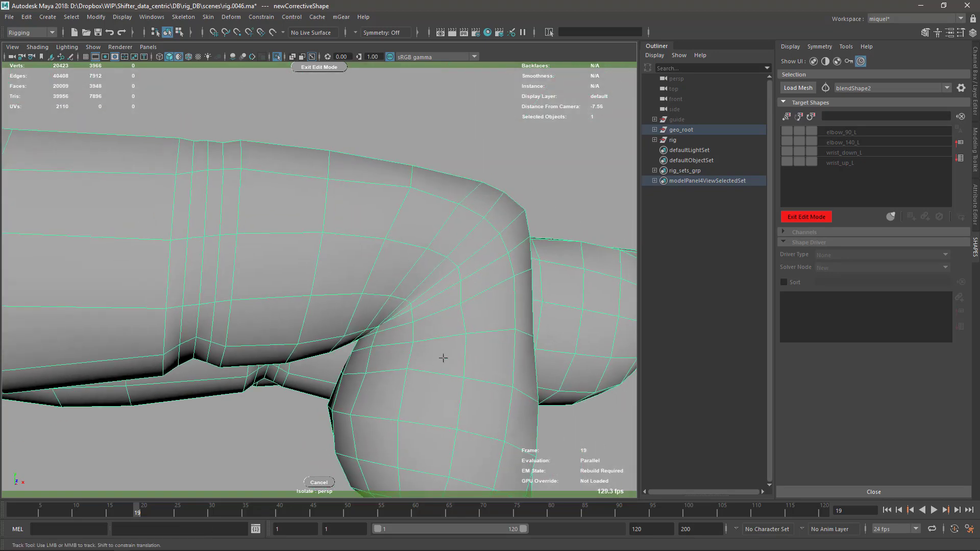
pyautogui.keyDown('alt'); pyautogui.moveTo(442, 357); pyautogui.dragTo(401, 360); pyautogui.keyUp('alt')
pyautogui.keyDown('alt'); pyautogui.moveTo(401, 360); pyautogui.dragTo(393, 310, button='middle'); pyautogui.keyUp('alt')
pyautogui.moveTo(392, 310)
pyautogui.keyDown('alt'); pyautogui.mouseDown()
pyautogui.moveTo(383, 322)
pyautogui.moveTo(378, 312)
pyautogui.moveTo(364, 316)
pyautogui.mouseUp(); pyautogui.keyUp('alt')
pyautogui.press('b')
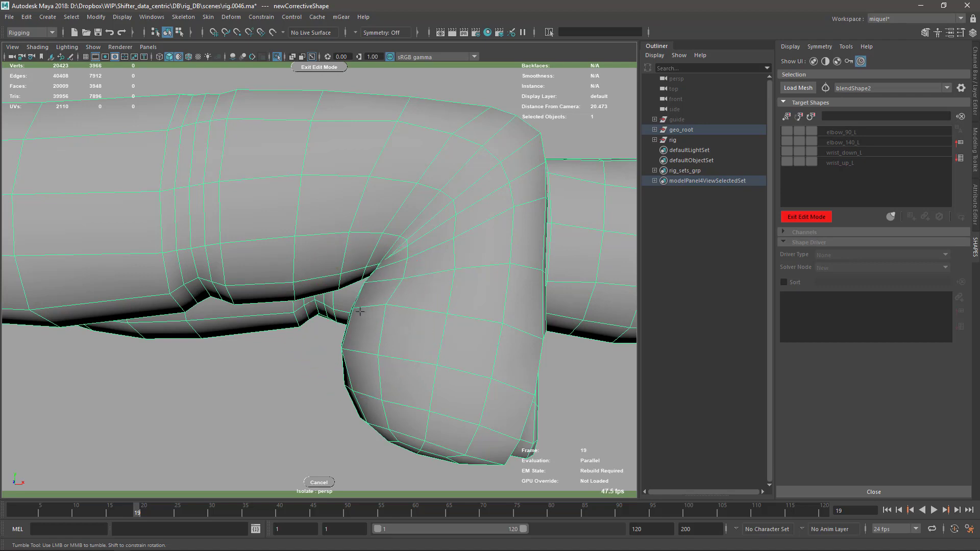
pyautogui.moveTo(380, 268)
pyautogui.mouseDown()
pyautogui.moveTo(340, 294)
pyautogui.moveTo(344, 280)
pyautogui.mouseUp()
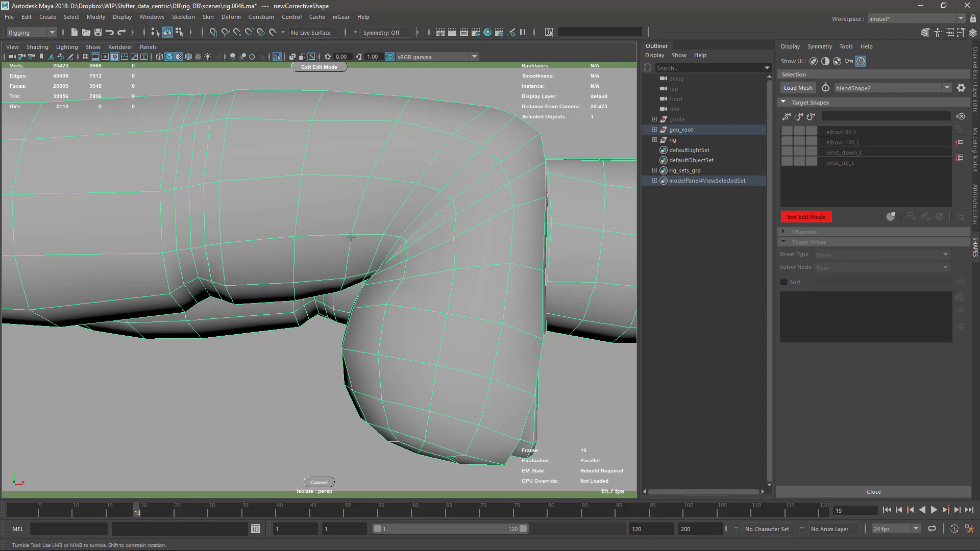
# Hide the wireframe highlight on the selected mesh, review the bent finger, and resume the Sculpt Geometry Tool on its tip
pyautogui.keyDown('alt'); pyautogui.moveTo(532, 323); pyautogui.dragTo(430, 356); pyautogui.keyUp('alt')
pyautogui.hotkey('ctrl', 'h')
pyautogui.keyDown('alt'); pyautogui.moveTo(494, 412); pyautogui.dragTo(315, 312, button='right'); pyautogui.keyUp('alt')
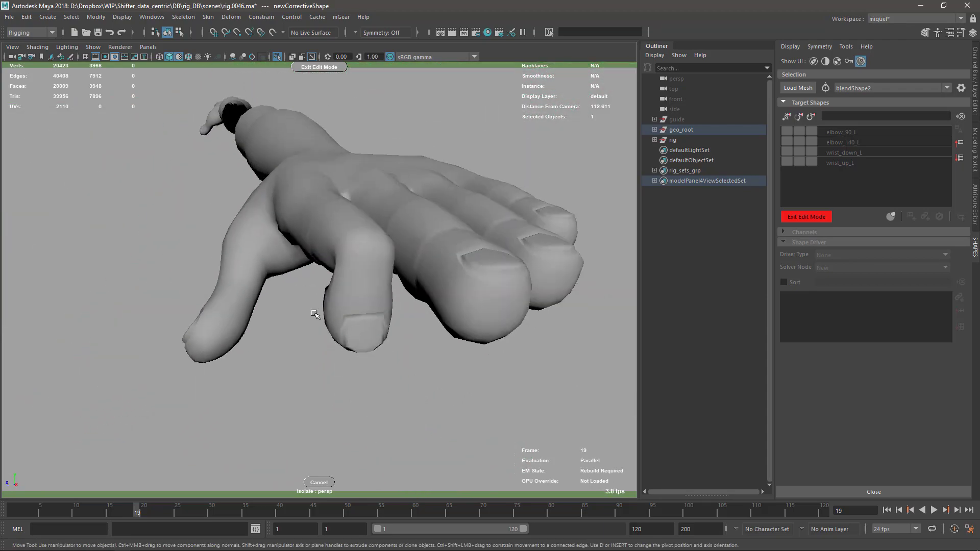
pyautogui.keyDown('alt'); pyautogui.moveTo(315, 313); pyautogui.dragTo(444, 323); pyautogui.keyUp('alt')
pyautogui.click(359, 329)
pyautogui.keyDown('alt'); pyautogui.moveTo(357, 337); pyautogui.dragTo(382, 359, button='right'); pyautogui.keyUp('alt')
pyautogui.press('y')
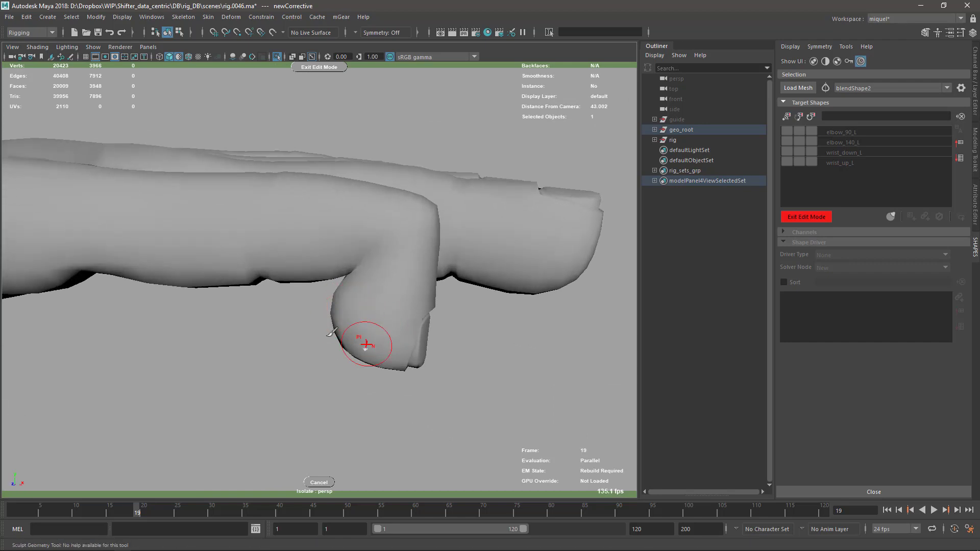
# Examine the sculpted bend of the index fingertip and its inner crease from several angles, with and without the wireframe
pyautogui.moveTo(365, 339)
pyautogui.keyDown('alt'); pyautogui.mouseDown()
pyautogui.moveTo(422, 313)
pyautogui.moveTo(352, 330)
pyautogui.moveTo(349, 255)
pyautogui.moveTo(306, 265)
pyautogui.moveTo(407, 272)
pyautogui.moveTo(415, 240)
pyautogui.moveTo(338, 284)
pyautogui.moveTo(391, 265)
pyautogui.moveTo(332, 262)
pyautogui.mouseUp(); pyautogui.keyUp('alt')
pyautogui.keyDown('alt'); pyautogui.moveTo(343, 315); pyautogui.dragTo(363, 311); pyautogui.keyUp('alt')
pyautogui.keyDown('alt'); pyautogui.moveTo(479, 332); pyautogui.dragTo(446, 353); pyautogui.keyUp('alt')
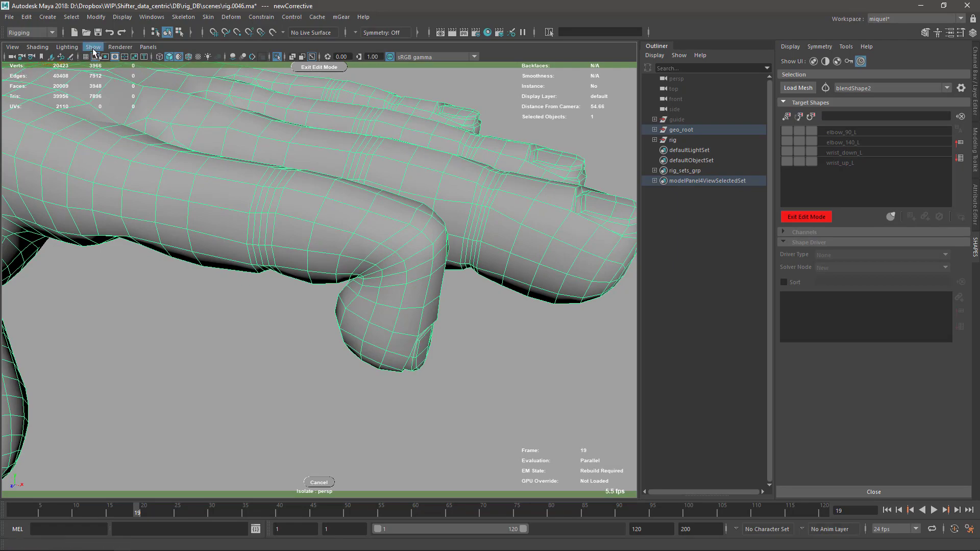
pyautogui.keyDown('alt'); pyautogui.moveTo(488, 302); pyautogui.dragTo(375, 270); pyautogui.keyUp('alt')
pyautogui.moveTo(597, 245)
pyautogui.keyDown('alt'); pyautogui.mouseDown()
pyautogui.moveTo(383, 323)
pyautogui.moveTo(401, 312)
pyautogui.mouseUp(); pyautogui.keyUp('alt')
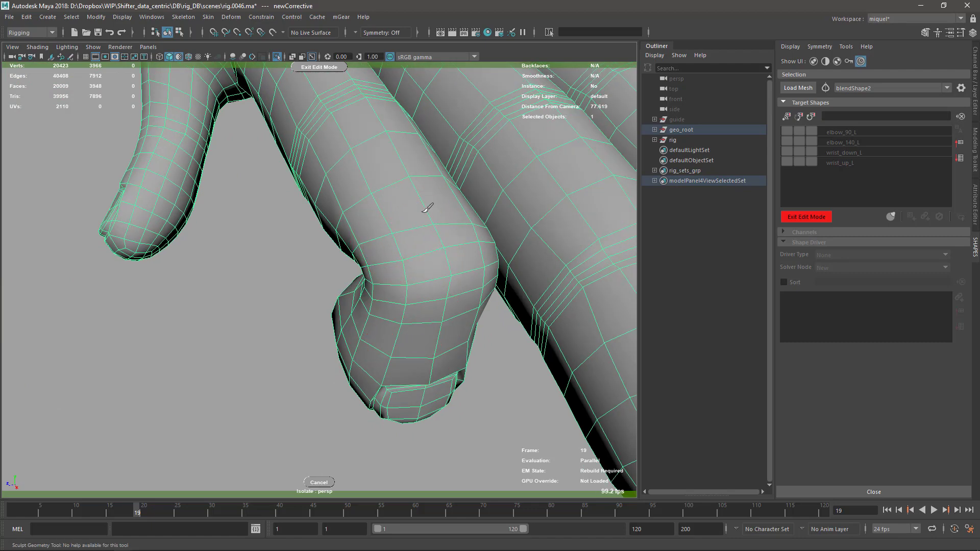
pyautogui.moveTo(469, 223)
pyautogui.keyDown('alt'); pyautogui.mouseDown()
pyautogui.moveTo(449, 268)
pyautogui.moveTo(449, 218)
pyautogui.moveTo(433, 270)
pyautogui.moveTo(405, 267)
pyautogui.moveTo(400, 284)
pyautogui.moveTo(408, 164)
pyautogui.mouseUp(); pyautogui.keyUp('alt')
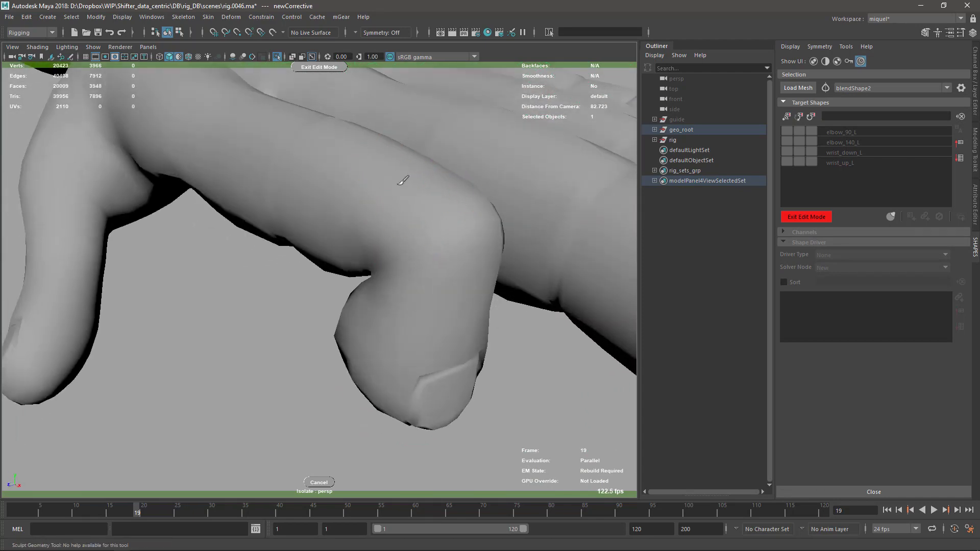
pyautogui.hotkey('alt', 'a')
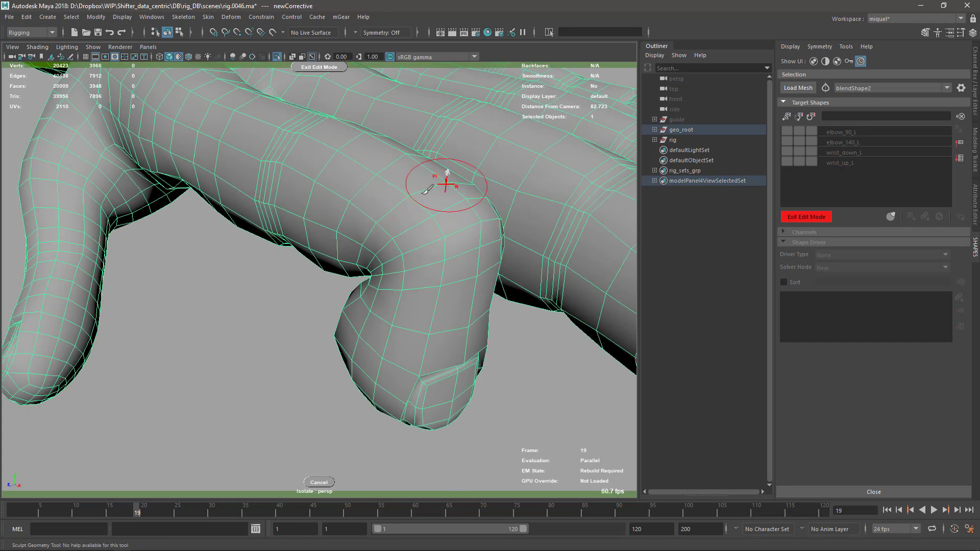
pyautogui.moveTo(466, 184)
pyautogui.keyDown('alt'); pyautogui.mouseDown()
pyautogui.moveTo(404, 225)
pyautogui.moveTo(407, 189)
pyautogui.mouseUp(); pyautogui.keyUp('alt')
pyautogui.moveTo(312, 267)
pyautogui.keyDown('alt'); pyautogui.mouseDown()
pyautogui.moveTo(413, 280)
pyautogui.moveTo(392, 253)
pyautogui.moveTo(400, 230)
pyautogui.moveTo(438, 305)
pyautogui.moveTo(428, 295)
pyautogui.moveTo(490, 333)
pyautogui.moveTo(386, 282)
pyautogui.moveTo(405, 290)
pyautogui.moveTo(437, 282)
pyautogui.mouseUp(); pyautogui.keyUp('alt')
pyautogui.moveTo(497, 323)
pyautogui.keyDown('alt'); pyautogui.mouseDown()
pyautogui.moveTo(427, 293)
pyautogui.moveTo(322, 271)
pyautogui.moveTo(309, 279)
pyautogui.moveTo(314, 292)
pyautogui.mouseUp(); pyautogui.keyUp('alt')
pyautogui.keyDown('alt'); pyautogui.moveTo(514, 305); pyautogui.dragTo(411, 320); pyautogui.keyUp('alt')
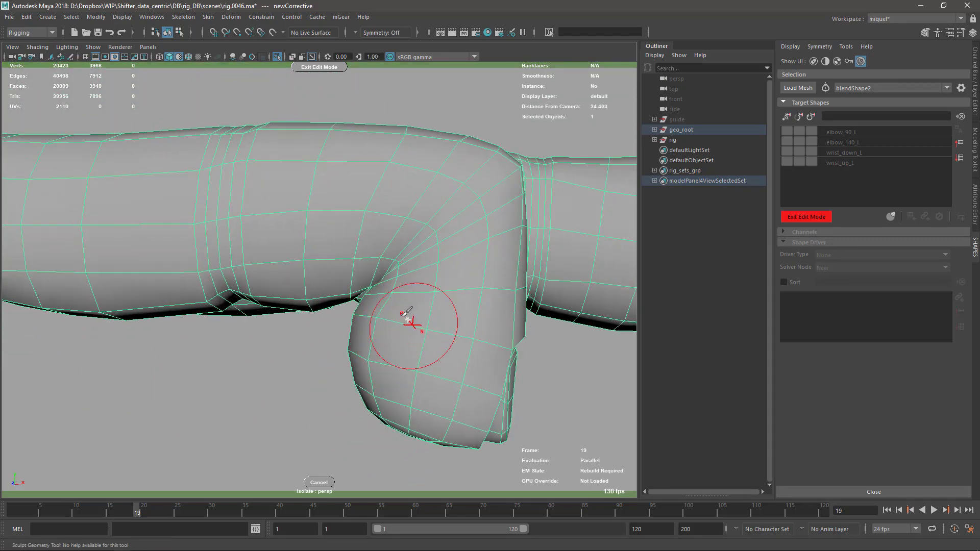
# Deselect the mesh, exit the corrective's edit mode, and raise the newCorrective shape's Base weight to 1.000
pyautogui.click(575, 396)
pyautogui.keyDown('alt'); pyautogui.moveTo(472, 362); pyautogui.dragTo(452, 390); pyautogui.keyUp('alt')
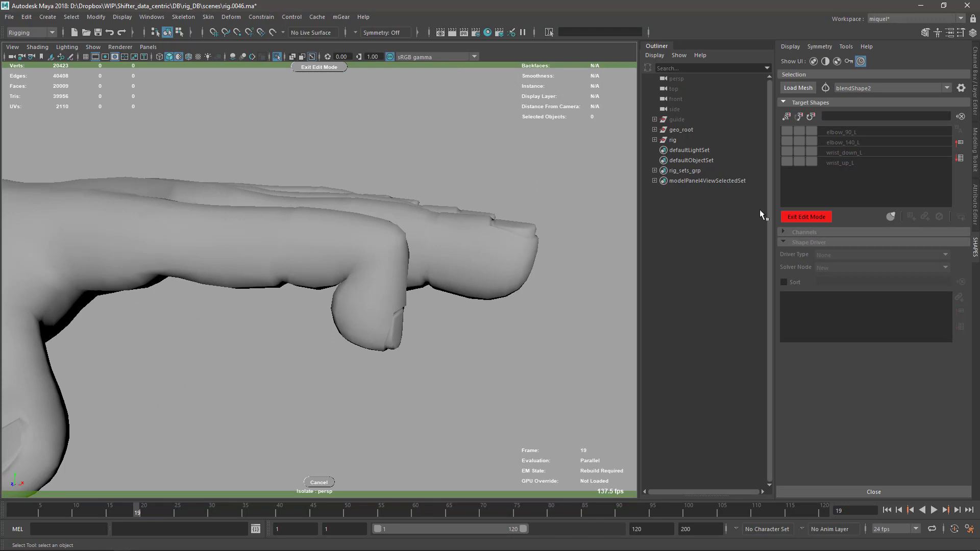
pyautogui.click(800, 215)
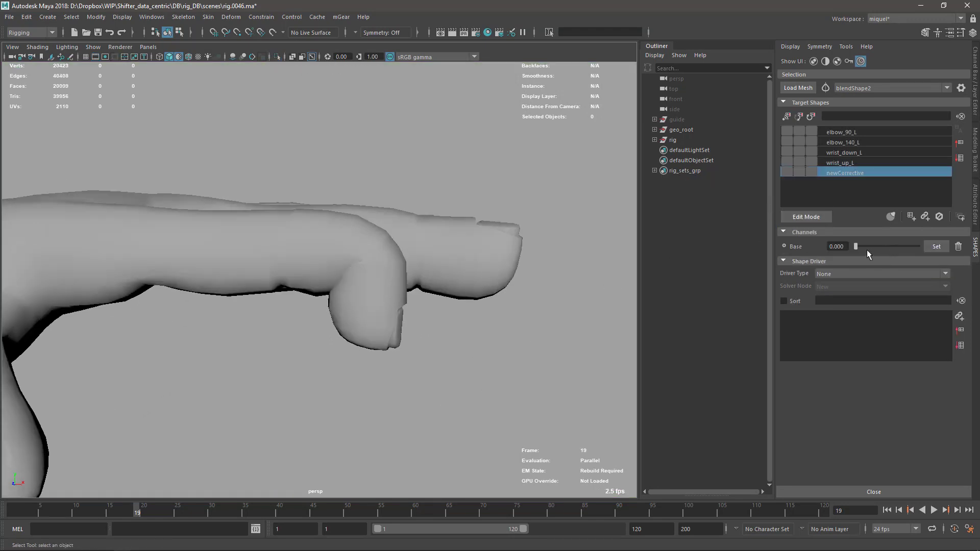
pyautogui.moveTo(856, 246); pyautogui.dragTo(947, 240)
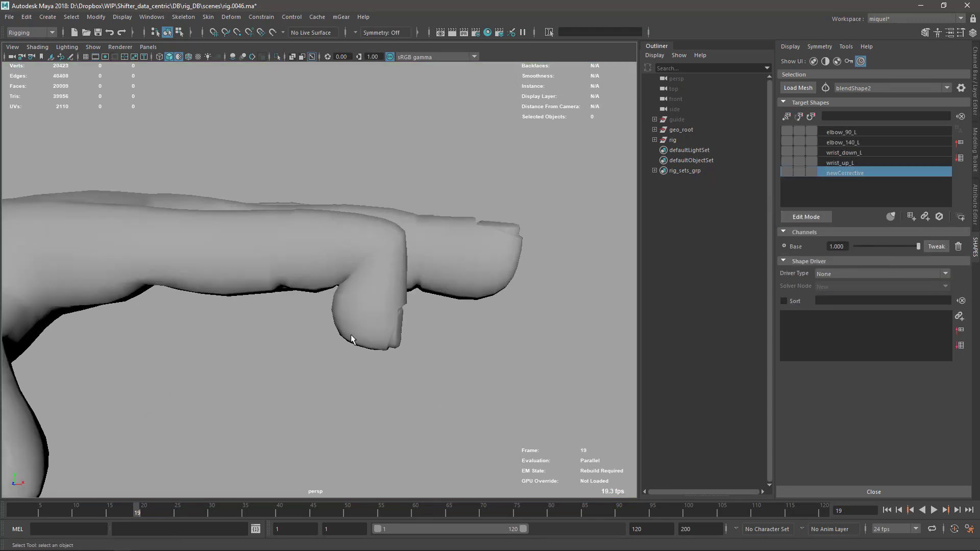
# Turn on wireframe over the shaded mesh and examine the corrected fingertip's edge flow from the side and above
pyautogui.moveTo(351, 335)
pyautogui.keyDown('alt'); pyautogui.mouseDown()
pyautogui.moveTo(286, 344)
pyautogui.moveTo(411, 268)
pyautogui.moveTo(391, 266)
pyautogui.moveTo(405, 239)
pyautogui.mouseUp(); pyautogui.keyUp('alt')
pyautogui.hotkey('alt', '5')
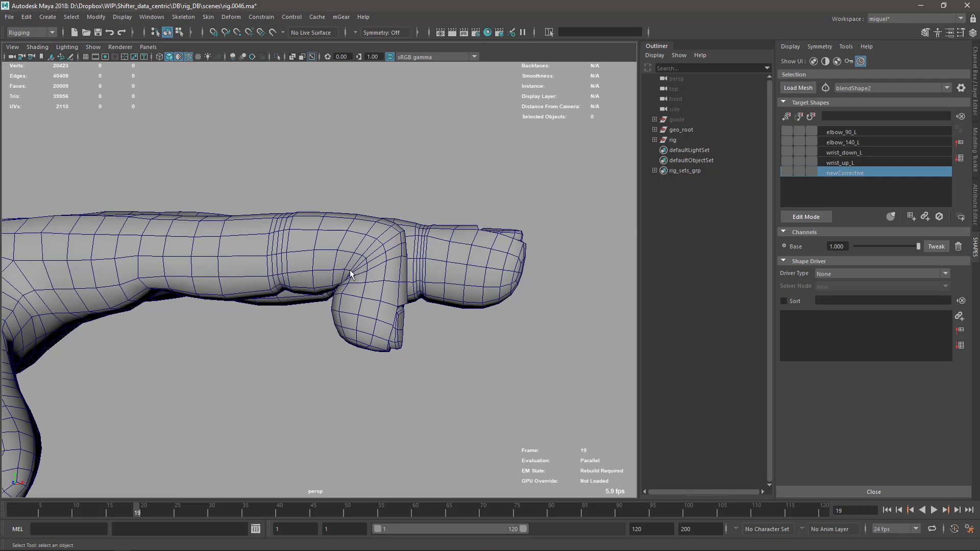
pyautogui.keyDown('alt'); pyautogui.moveTo(531, 306); pyautogui.dragTo(412, 332); pyautogui.keyUp('alt')
pyautogui.keyDown('alt'); pyautogui.moveTo(412, 333); pyautogui.dragTo(491, 303, button='right'); pyautogui.keyUp('alt')
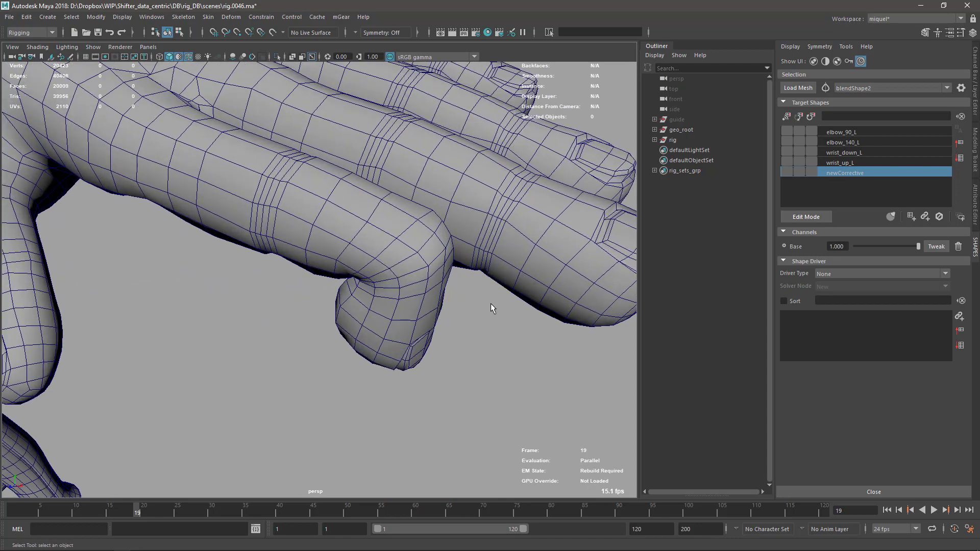
pyautogui.keyDown('alt'); pyautogui.moveTo(490, 306); pyautogui.dragTo(464, 324); pyautogui.keyUp('alt')
pyautogui.keyDown('alt'); pyautogui.moveTo(391, 416); pyautogui.dragTo(409, 375); pyautogui.keyUp('alt')
pyautogui.keyDown('alt'); pyautogui.moveTo(426, 317); pyautogui.dragTo(472, 339, button='middle'); pyautogui.keyUp('alt')
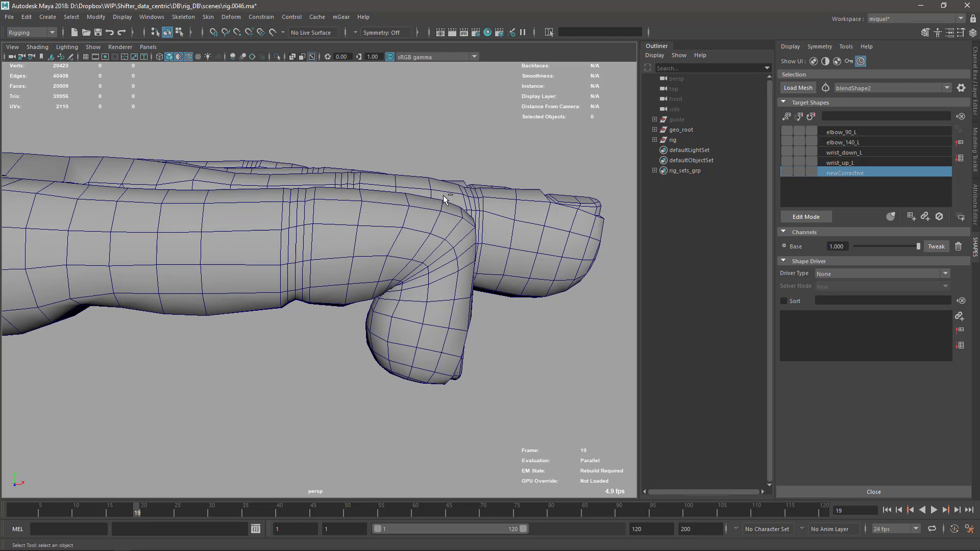
# Save the scene as an incremental version and rename the newCorrective target shape to finger_0_2_L
pyautogui.hotkey('ctrl', 'alt', 's')
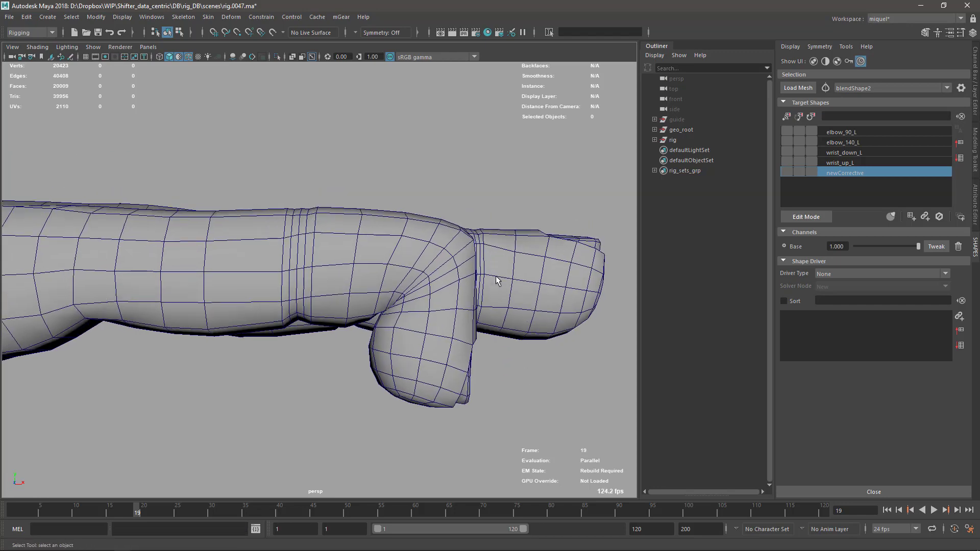
pyautogui.doubleClick(847, 173)
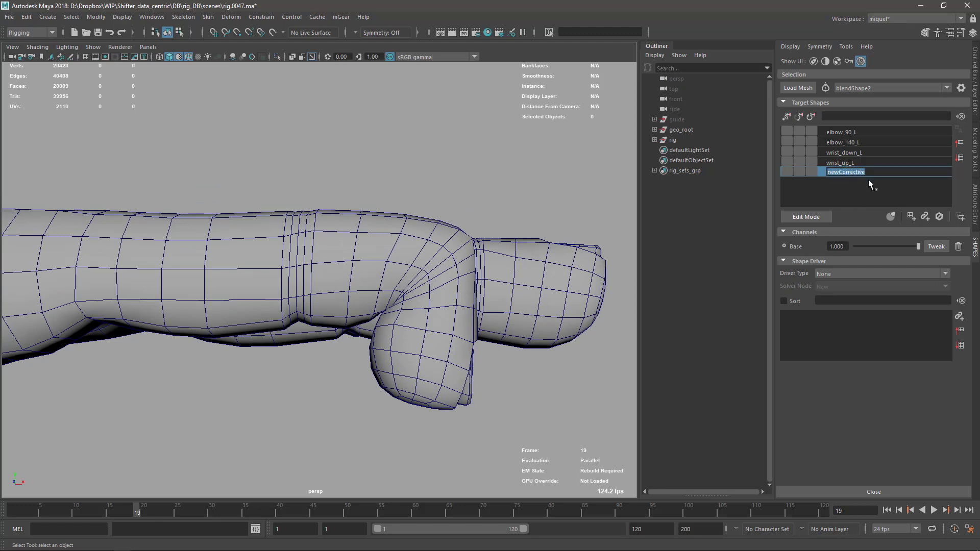
pyautogui.write('finger_0_2_L')
pyautogui.press('Return')
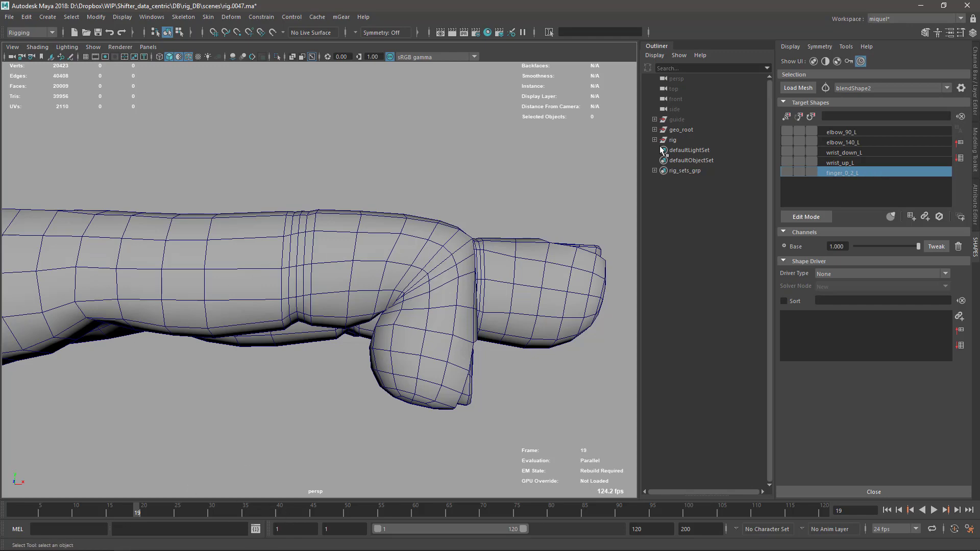
# Open mGear_board.art from the desktop in Mischief, maximize it, and make its canvas semi-transparent over the Maya viewport
pyautogui.moveTo(694, 9); pyautogui.dragTo(678, 141)
pyautogui.click(525, 26)
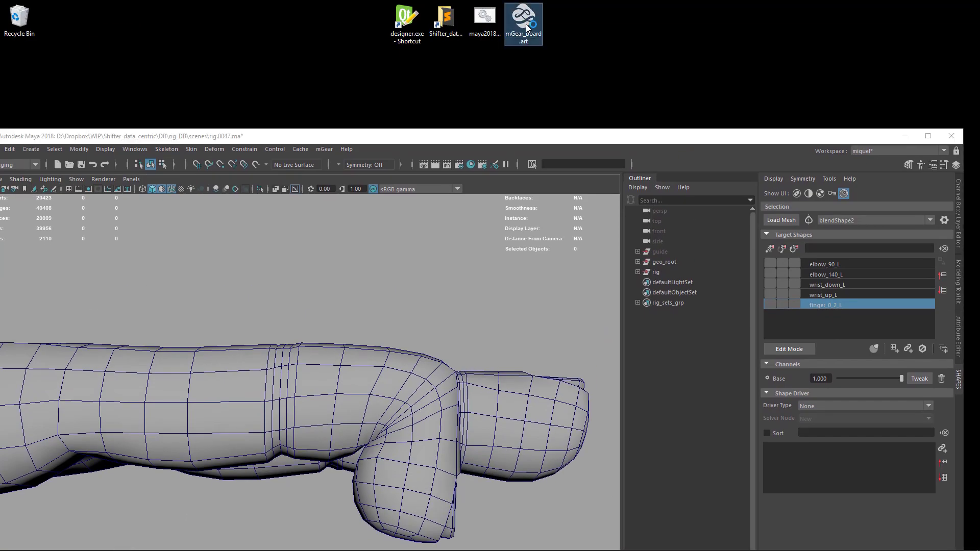
pyautogui.doubleClick(526, 26)
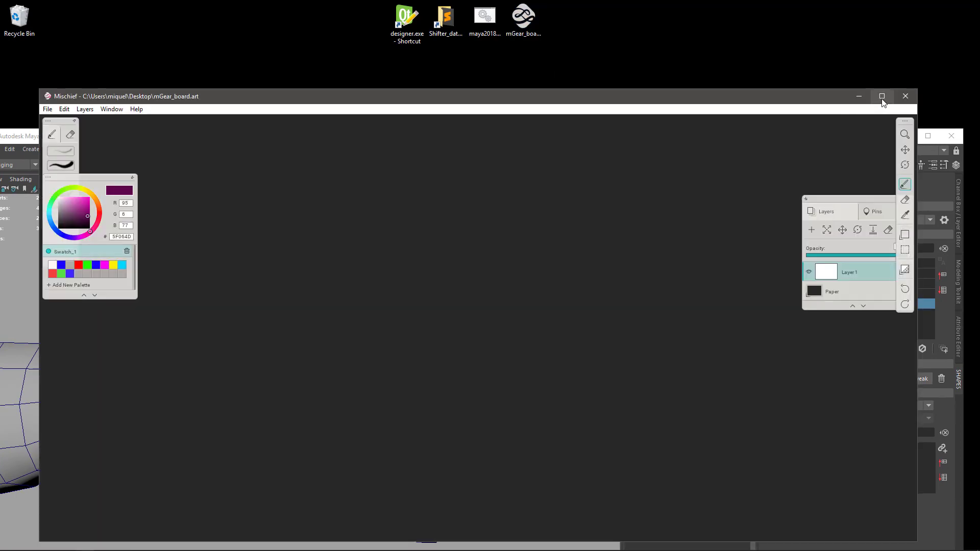
pyautogui.click(881, 94)
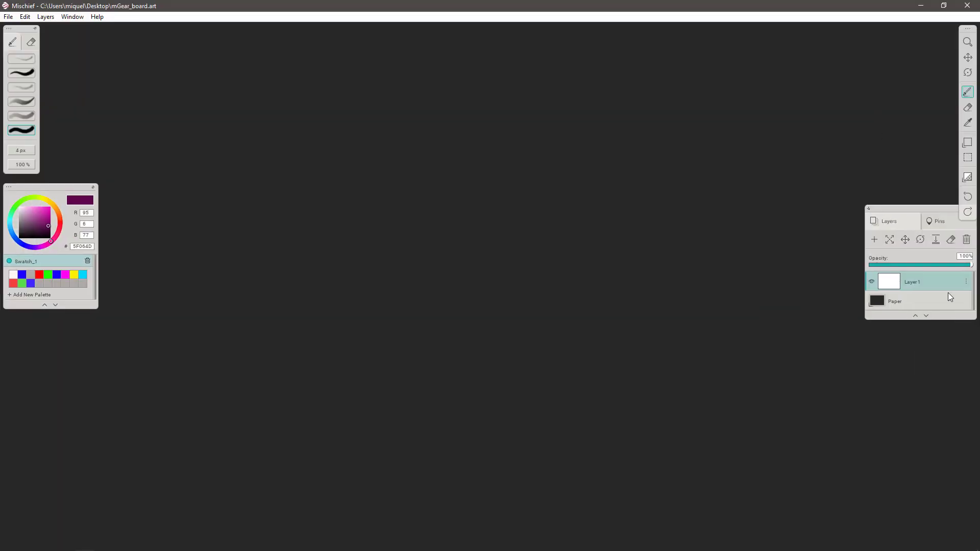
pyautogui.click(967, 177)
pyautogui.hotkey('alt', 'Tab')
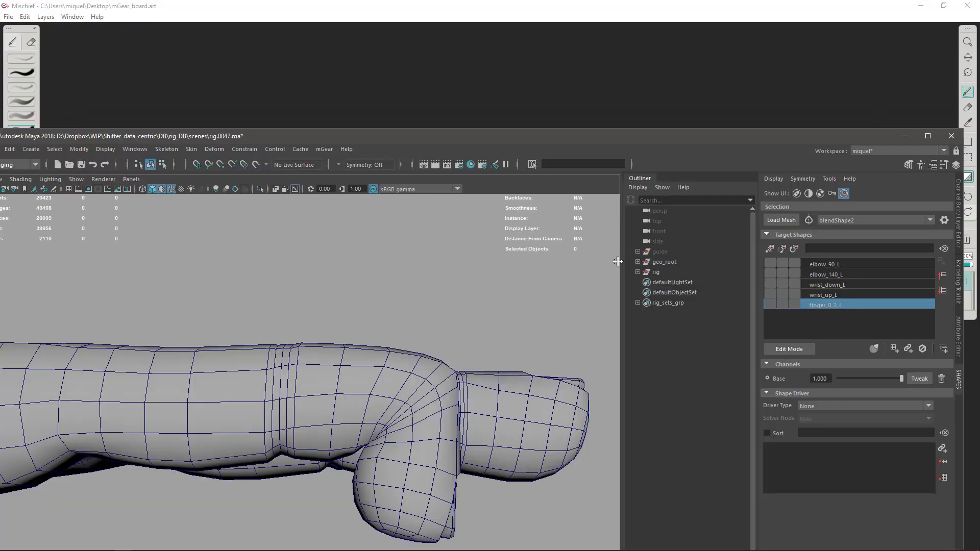
pyautogui.moveTo(638, 144); pyautogui.dragTo(695, 1)
pyautogui.hotkey('alt', 'Tab')
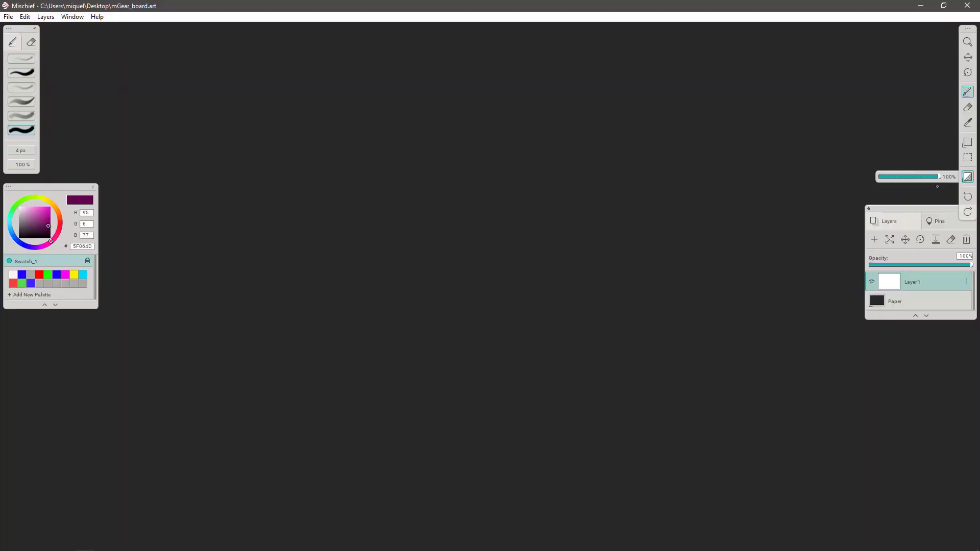
pyautogui.moveTo(938, 177); pyautogui.dragTo(857, 180)
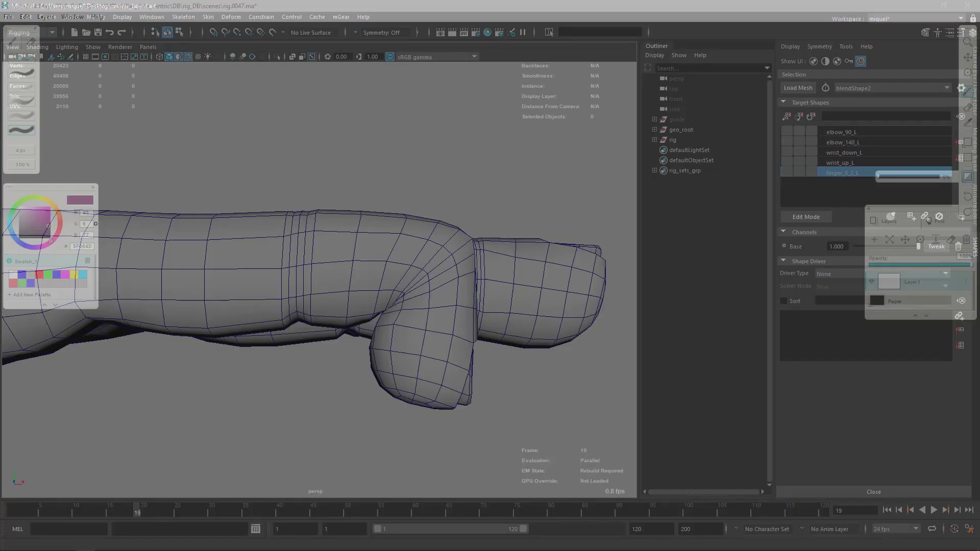
# Bring the whole index finger into view and number its joints 0, 1 and 2 in red on the Mischief overlay
pyautogui.click(41, 276)
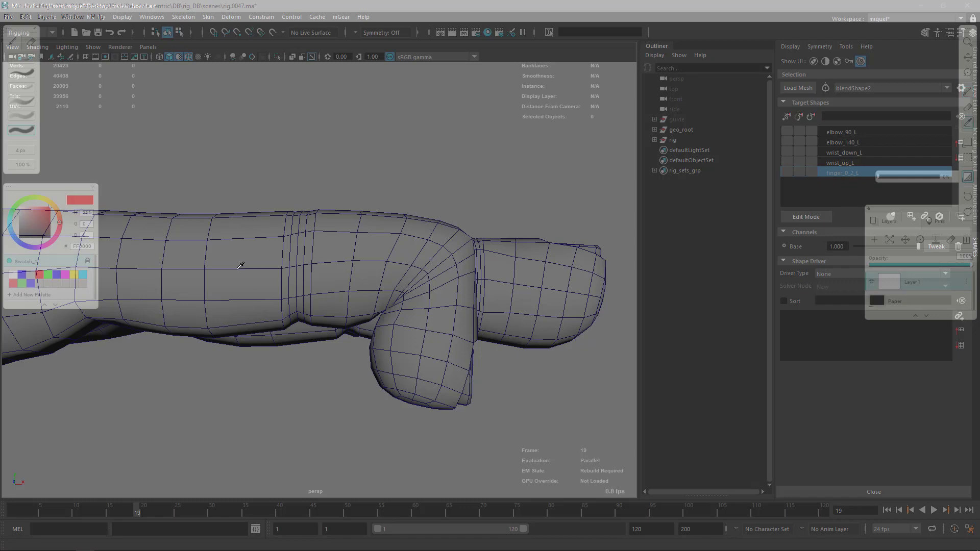
pyautogui.hotkey('alt', 'Tab')
pyautogui.keyDown('alt'); pyautogui.moveTo(250, 277); pyautogui.dragTo(339, 249, button='middle'); pyautogui.keyUp('alt')
pyautogui.keyDown('alt'); pyautogui.moveTo(339, 249); pyautogui.dragTo(407, 241, button='middle'); pyautogui.keyUp('alt')
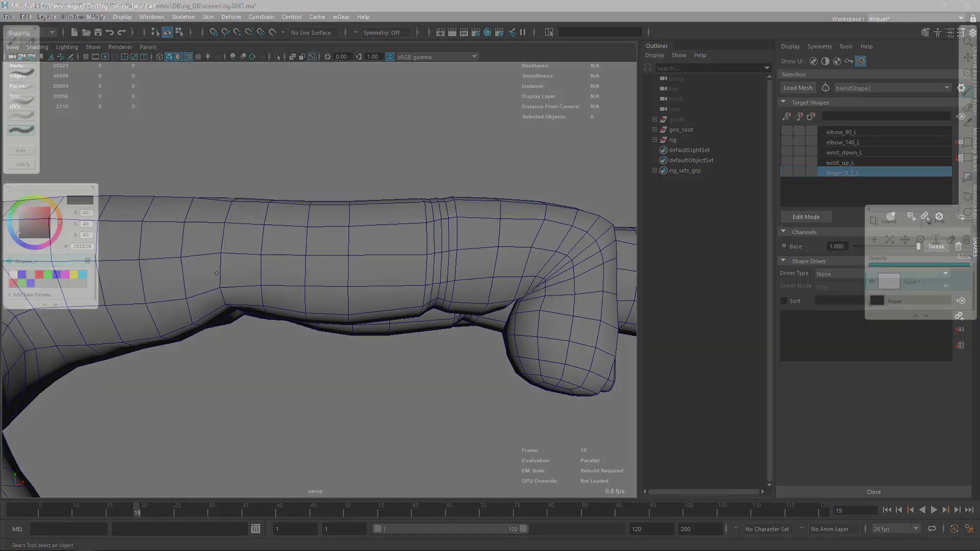
pyautogui.moveTo(50, 236); pyautogui.dragTo(58, 212)
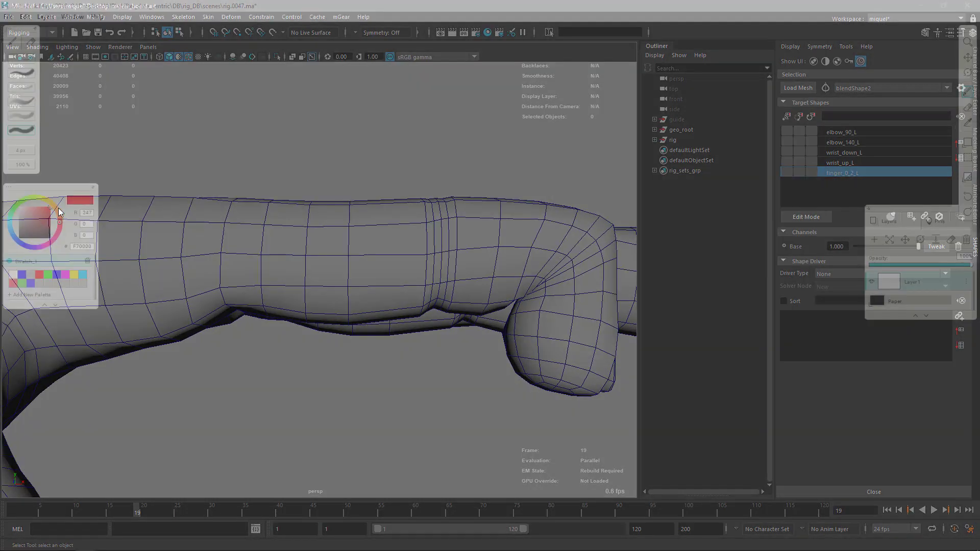
pyautogui.click(14, 283)
pyautogui.moveTo(230, 256); pyautogui.dragTo(218, 244)
pyautogui.moveTo(442, 224); pyautogui.dragTo(436, 260)
pyautogui.moveTo(428, 258); pyautogui.dragTo(445, 257)
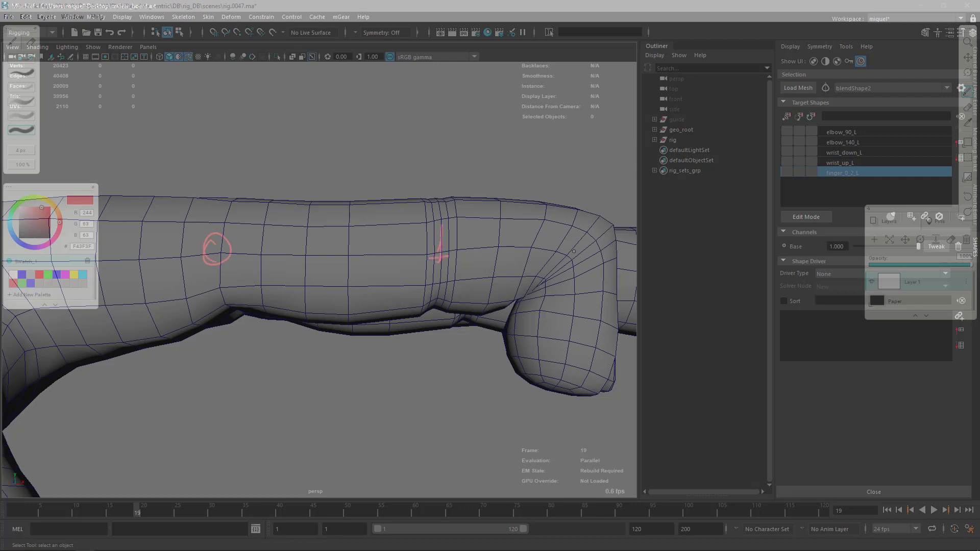
pyautogui.moveTo(578, 246); pyautogui.dragTo(586, 271)
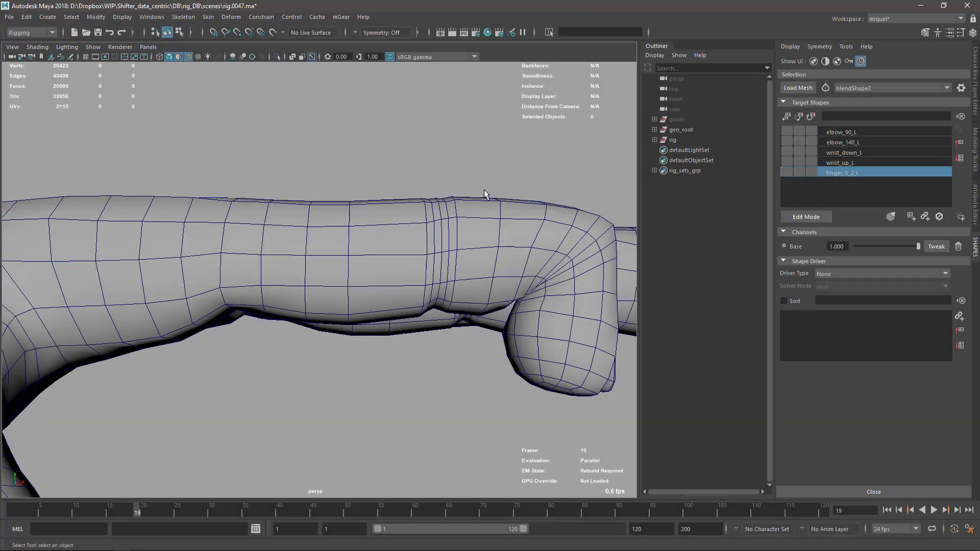
# Frame the whole hand and annotate the fingers 0, 1, 2 and 3 on the overlay, with an underlined "thumb" below the thumb
pyautogui.moveTo(485, 196)
pyautogui.keyDown('alt'); pyautogui.mouseDown()
pyautogui.moveTo(431, 250)
pyautogui.moveTo(160, 234)
pyautogui.moveTo(343, 298)
pyautogui.mouseUp(); pyautogui.keyUp('alt')
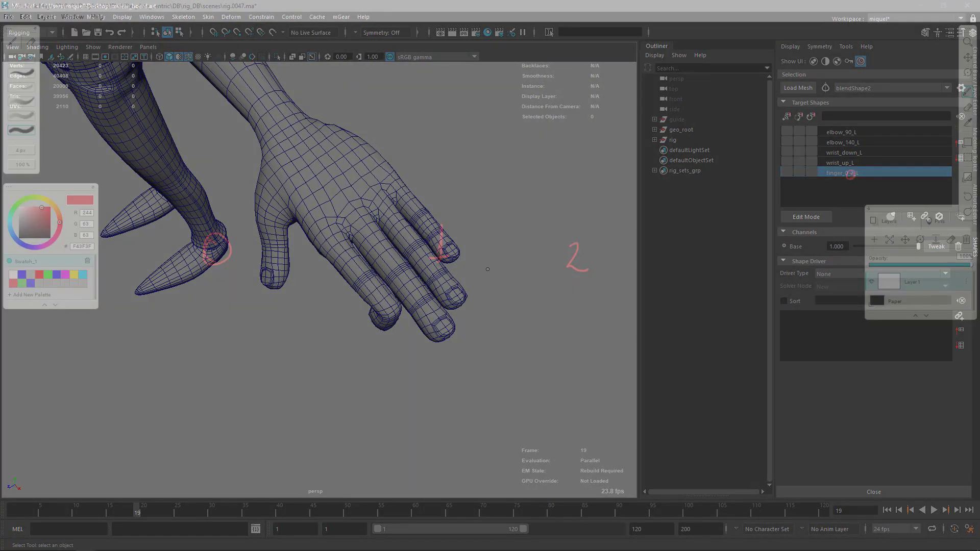
pyautogui.moveTo(487, 268)
pyautogui.mouseDown()
pyautogui.moveTo(319, 319)
pyautogui.moveTo(184, 379)
pyautogui.mouseUp()
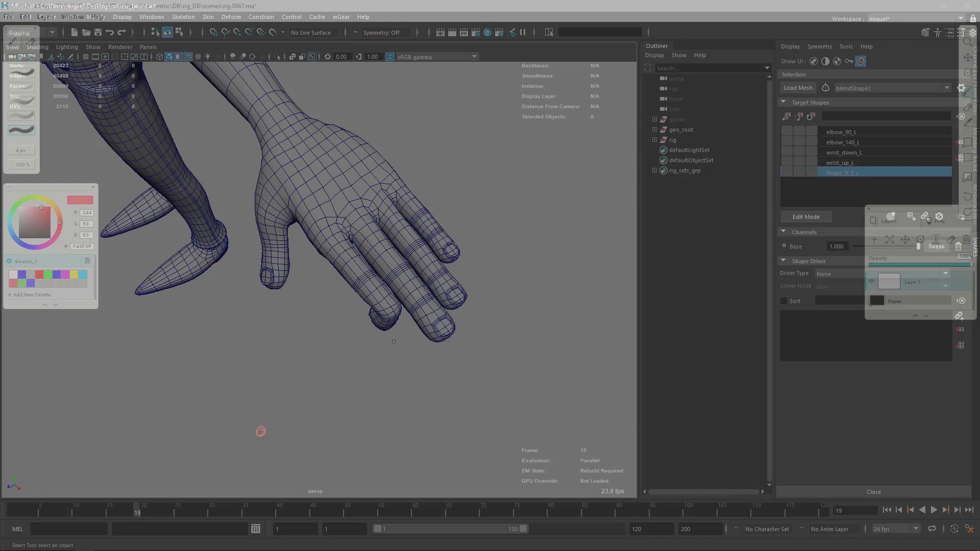
pyautogui.moveTo(397, 341); pyautogui.dragTo(409, 347)
pyautogui.hotkey('ctrl', 'z')
pyautogui.moveTo(466, 262); pyautogui.dragTo(468, 275)
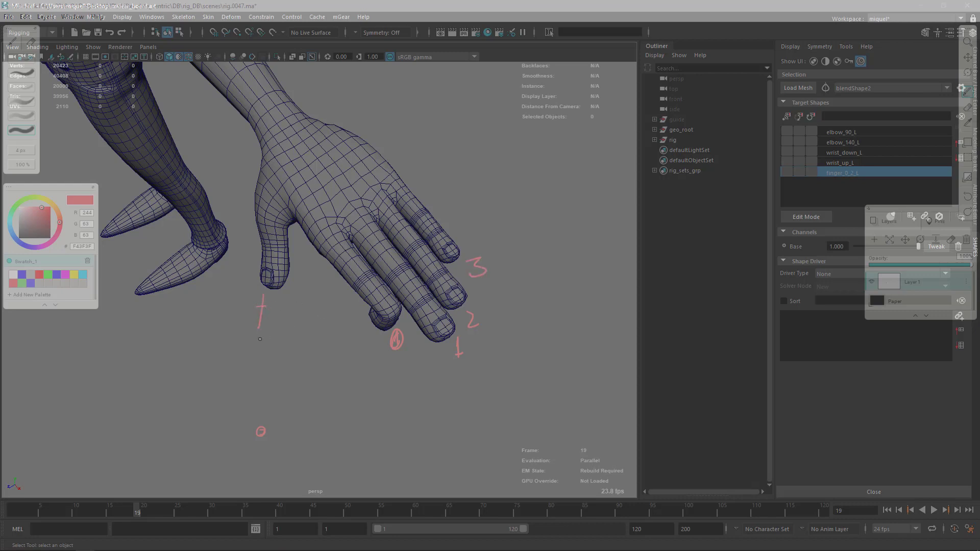
pyautogui.moveTo(272, 298); pyautogui.dragTo(317, 326)
pyautogui.moveTo(322, 296); pyautogui.dragTo(332, 326)
pyautogui.moveTo(243, 343); pyautogui.dragTo(336, 341)
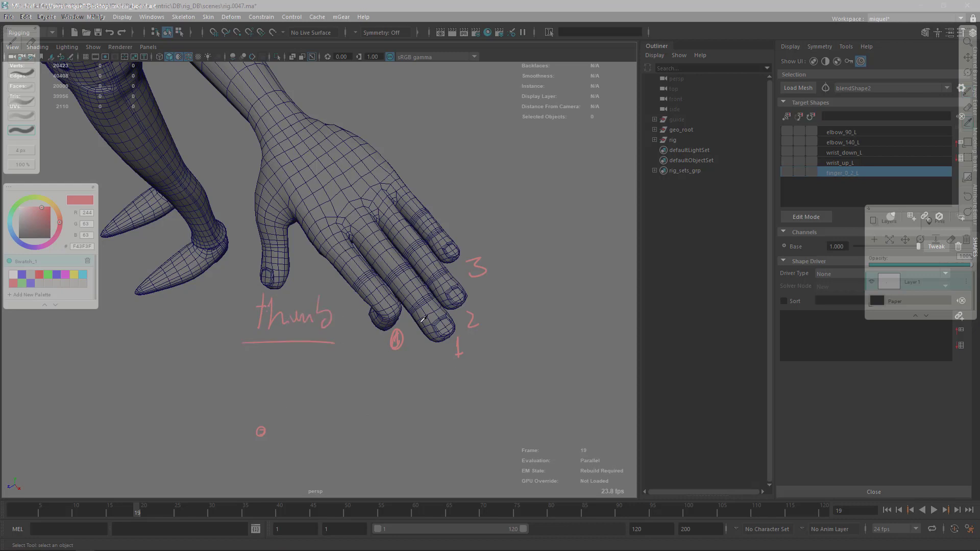
# Switch back to Maya, advance to frame 20, and set the finger_0_2_L shape's Base weight to 0 for the middle-joint bend
pyautogui.hotkey('alt', 'Tab')
pyautogui.keyDown('alt'); pyautogui.moveTo(314, 381); pyautogui.dragTo(388, 288); pyautogui.keyUp('alt')
pyautogui.scroll(5, 388, 287)
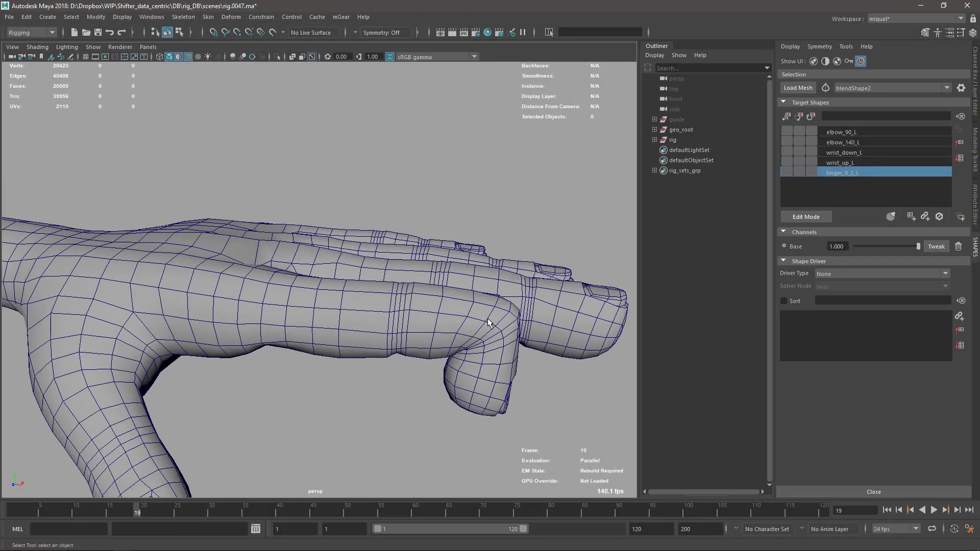
pyautogui.scroll(-3, 397, 382)
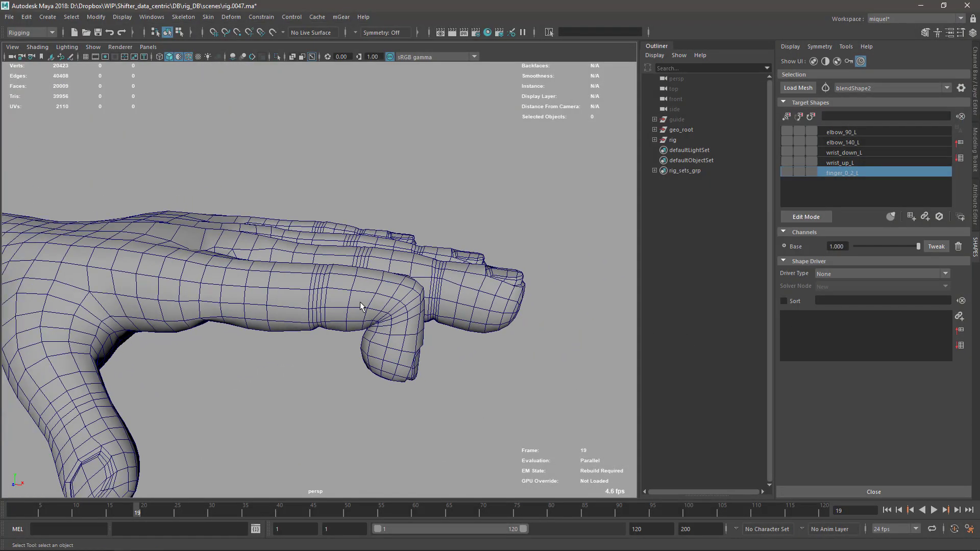
pyautogui.scroll(1, 504, 344)
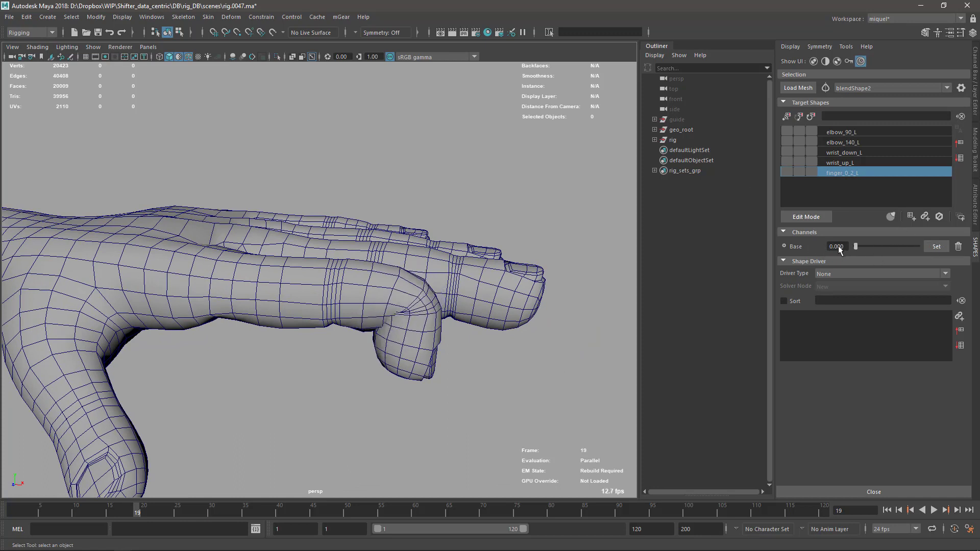
pyautogui.hotkey('alt', '.')
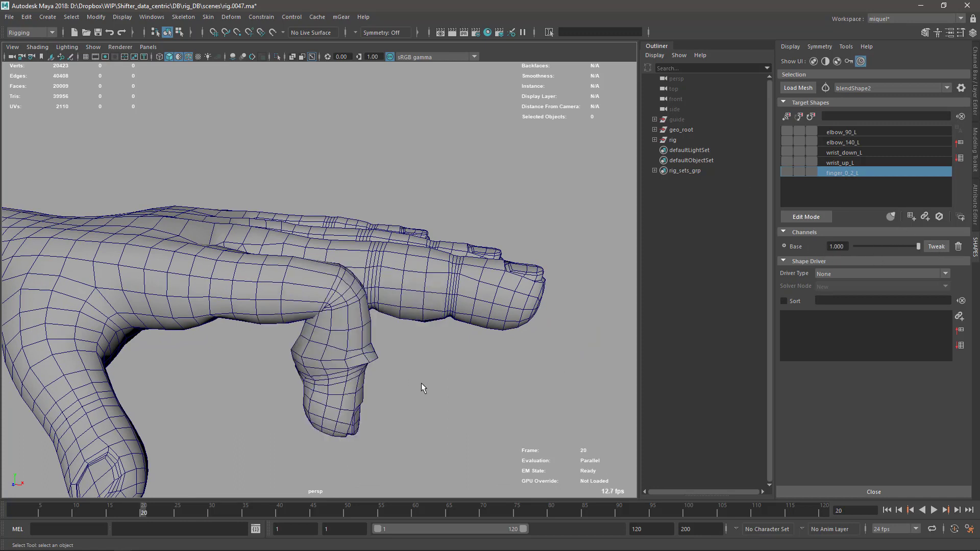
pyautogui.moveTo(917, 246); pyautogui.dragTo(854, 247)
pyautogui.scroll(5, 421, 365)
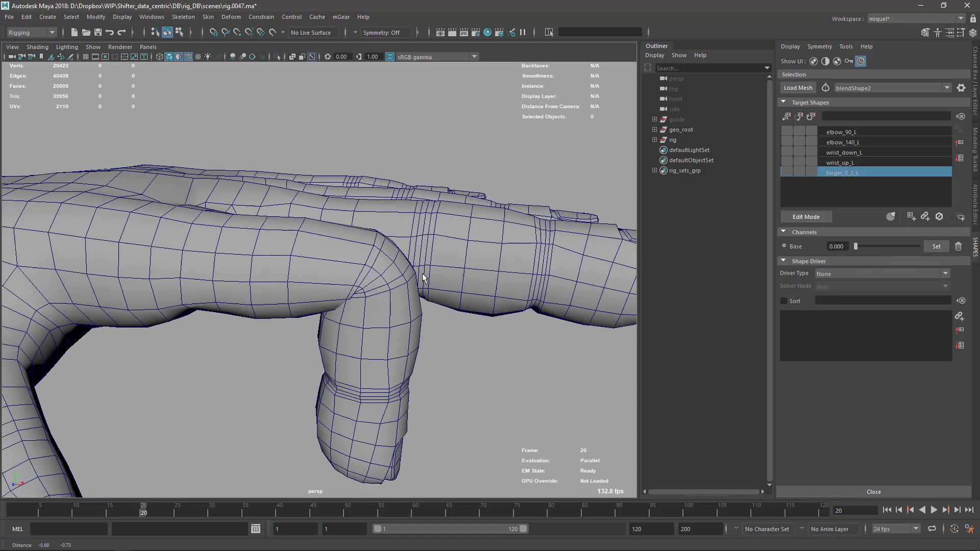
pyautogui.scroll(2, 421, 365)
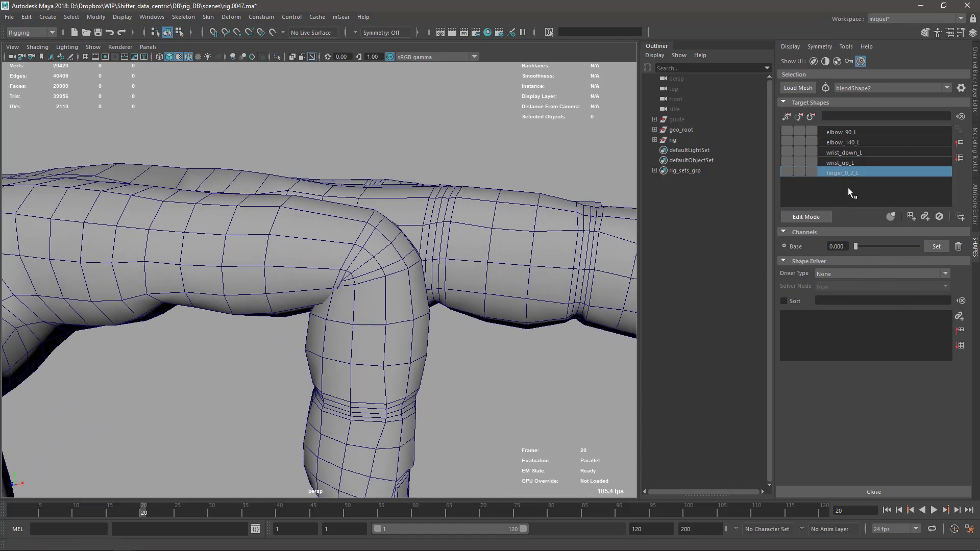
# Start editing the finger_0_2_L shape and reshape the outer side of the index finger's bent middle knuckle with the grab brush
pyautogui.click(806, 216)
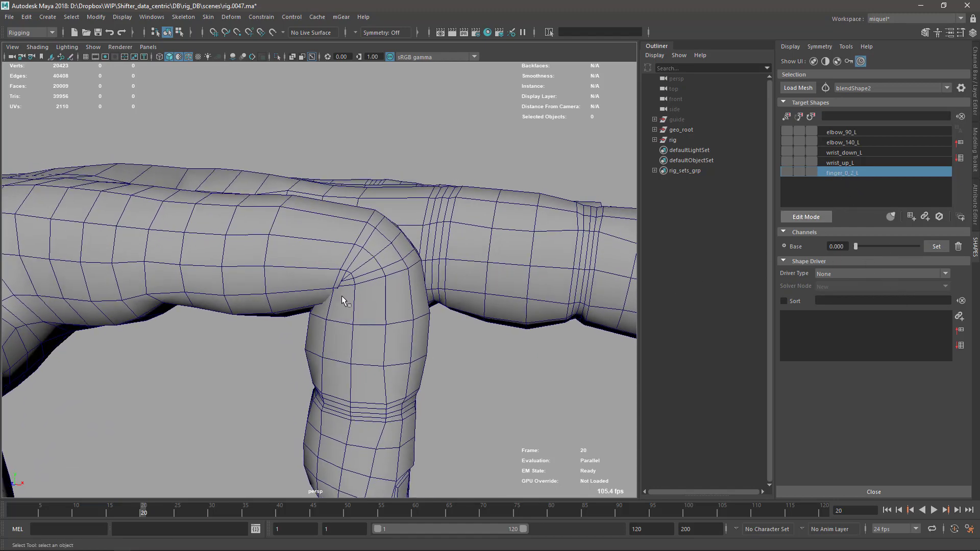
pyautogui.keyDown('alt'); pyautogui.moveTo(455, 280); pyautogui.dragTo(374, 245); pyautogui.keyUp('alt')
pyautogui.press('Down')
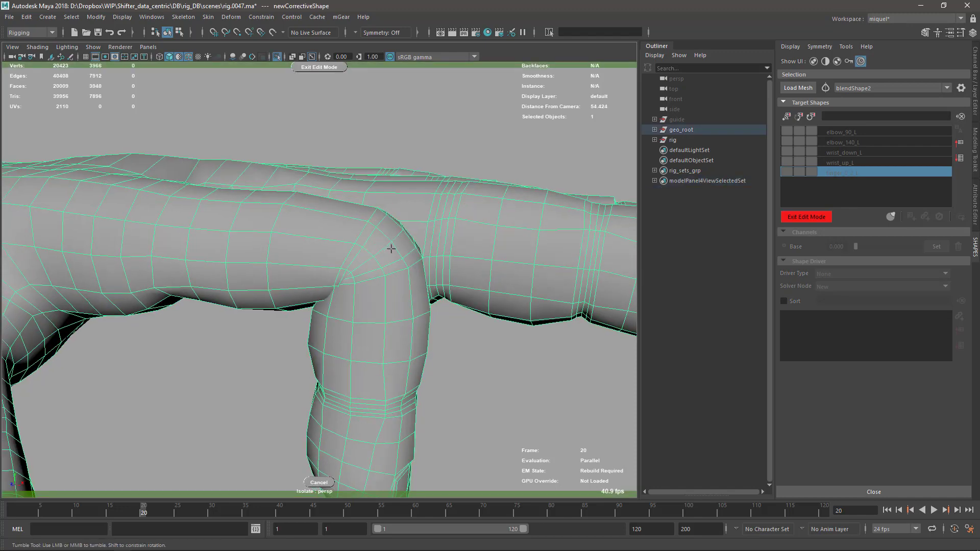
pyautogui.keyDown('alt'); pyautogui.moveTo(457, 243); pyautogui.dragTo(326, 245); pyautogui.keyUp('alt')
pyautogui.keyDown('alt'); pyautogui.moveTo(428, 271); pyautogui.dragTo(484, 238, button='right'); pyautogui.keyUp('alt')
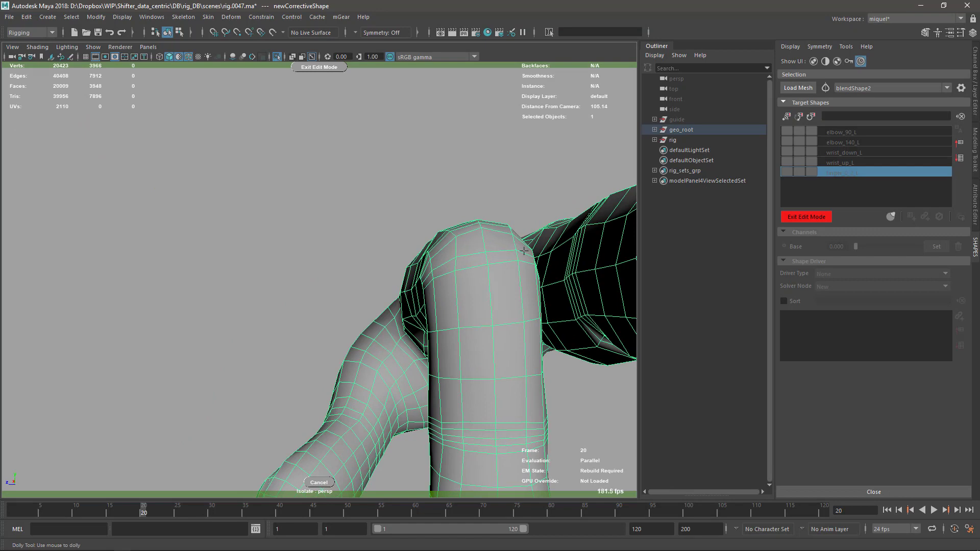
pyautogui.moveTo(508, 260)
pyautogui.keyDown('alt'); pyautogui.mouseDown(button='middle')
pyautogui.moveTo(406, 267)
pyautogui.moveTo(407, 252)
pyautogui.mouseUp(button='middle'); pyautogui.keyUp('alt')
pyautogui.moveTo(419, 232); pyautogui.dragTo(428, 230)
pyautogui.moveTo(359, 234); pyautogui.dragTo(425, 229)
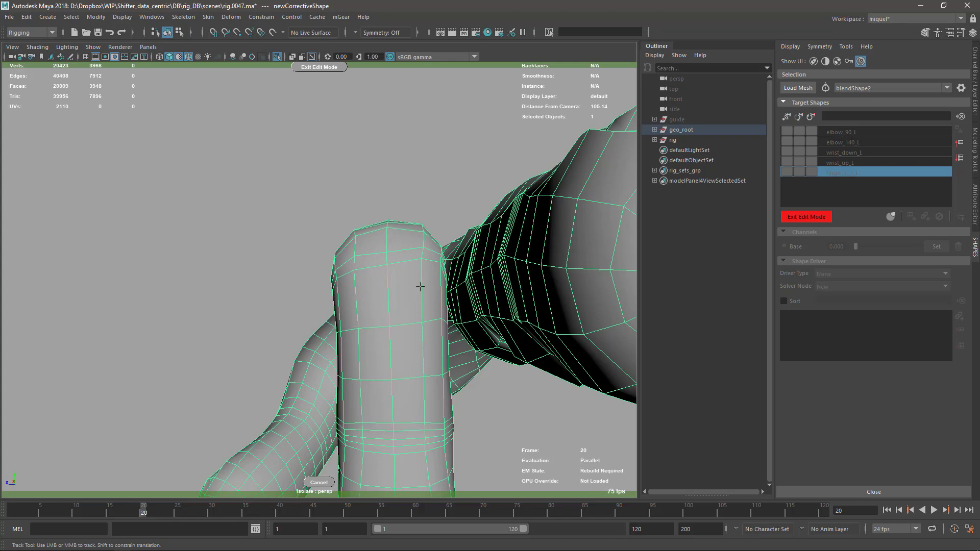
# Pull the middle knuckle's outer corner into a more angular profile with the grab brush, working from the finger's side
pyautogui.keyDown('alt'); pyautogui.moveTo(306, 287); pyautogui.dragTo(441, 296); pyautogui.keyUp('alt')
pyautogui.keyDown('alt'); pyautogui.moveTo(324, 260); pyautogui.dragTo(333, 275, button='middle'); pyautogui.keyUp('alt')
pyautogui.moveTo(311, 253); pyautogui.dragTo(317, 250)
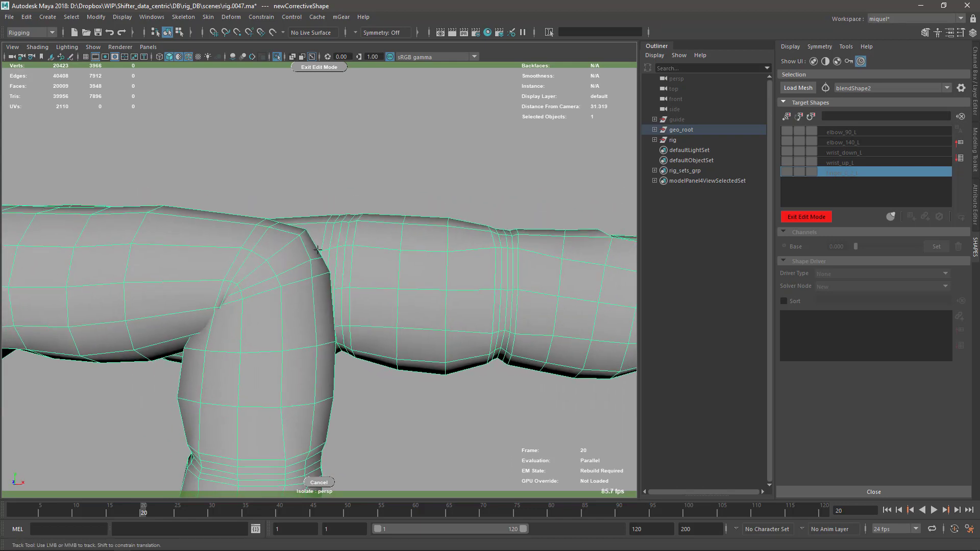
pyautogui.moveTo(272, 223); pyautogui.dragTo(274, 219)
pyautogui.keyDown('alt'); pyautogui.moveTo(305, 270); pyautogui.dragTo(332, 278); pyautogui.keyUp('alt')
pyautogui.keyDown('alt'); pyautogui.moveTo(332, 277); pyautogui.dragTo(354, 249, button='middle'); pyautogui.keyUp('alt')
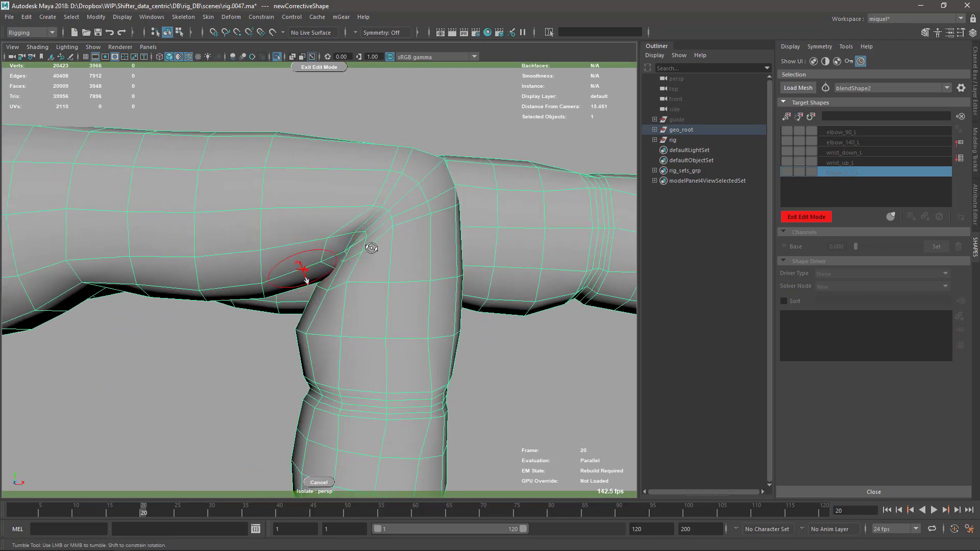
# Select the narrow faces inside the middle joint's crease, move them outward toward the finger's underside, and return to object mode
pyautogui.moveTo(371, 248)
pyautogui.keyDown('alt'); pyautogui.mouseDown()
pyautogui.moveTo(536, 164)
pyautogui.moveTo(437, 213)
pyautogui.mouseUp(); pyautogui.keyUp('alt')
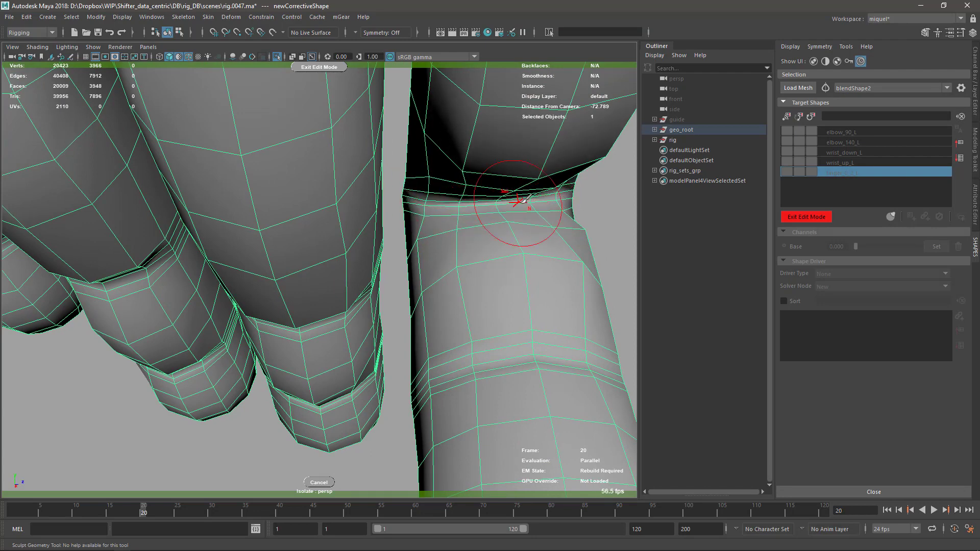
pyautogui.moveTo(407, 372)
pyautogui.keyDown('alt'); pyautogui.mouseDown()
pyautogui.moveTo(531, 256)
pyautogui.moveTo(473, 201)
pyautogui.moveTo(407, 245)
pyautogui.moveTo(596, 250)
pyautogui.moveTo(596, 166)
pyautogui.moveTo(494, 228)
pyautogui.moveTo(481, 191)
pyautogui.moveTo(505, 219)
pyautogui.moveTo(485, 258)
pyautogui.moveTo(470, 212)
pyautogui.moveTo(344, 219)
pyautogui.mouseUp(); pyautogui.keyUp('alt')
pyautogui.moveTo(433, 218); pyautogui.dragTo(431, 258, button='right')
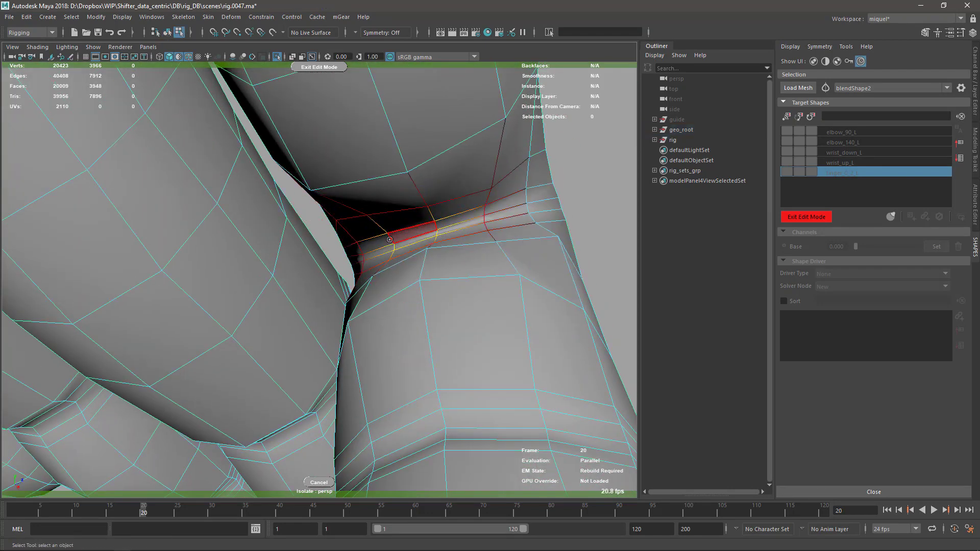
pyautogui.moveTo(372, 254); pyautogui.dragTo(419, 238)
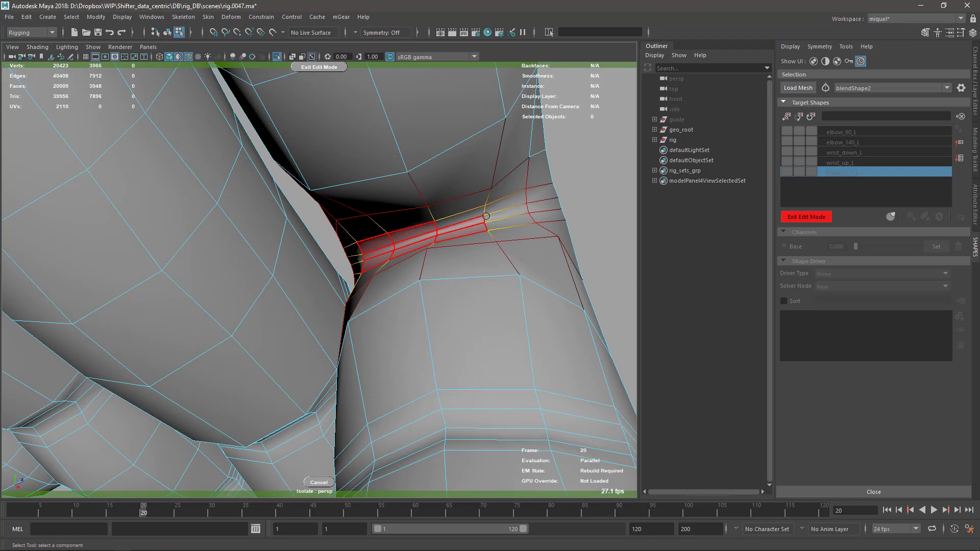
pyautogui.click(468, 219)
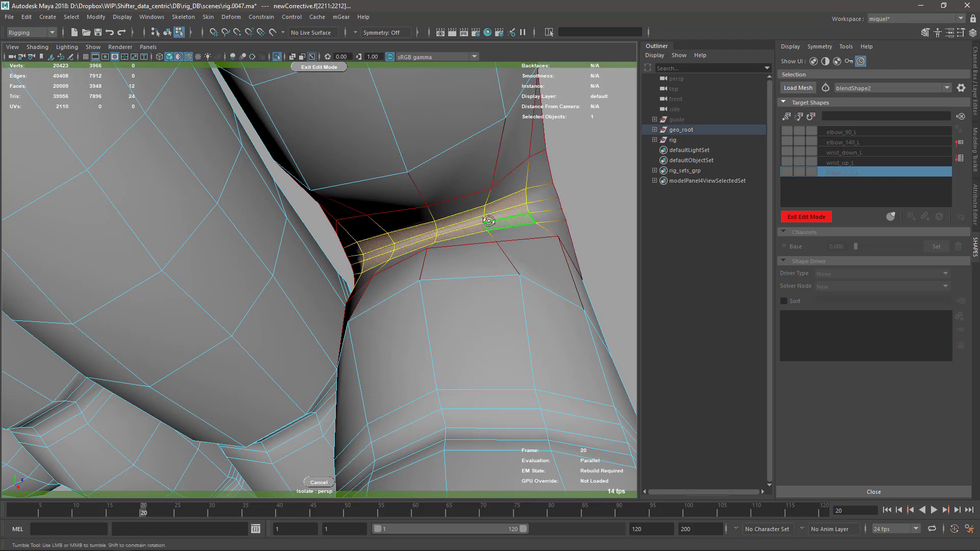
pyautogui.keyDown('alt'); pyautogui.moveTo(468, 219); pyautogui.dragTo(412, 298); pyautogui.keyUp('alt')
pyautogui.press('w')
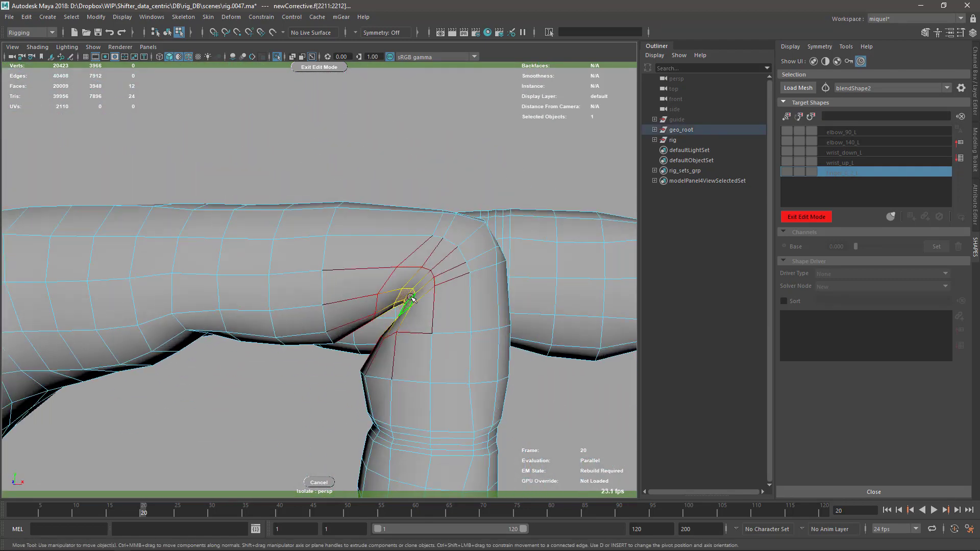
pyautogui.moveTo(450, 267); pyautogui.dragTo(421, 293)
pyautogui.press('F8')
pyautogui.keyDown('alt'); pyautogui.moveTo(409, 305); pyautogui.dragTo(415, 252, button='right'); pyautogui.keyUp('alt')
pyautogui.keyDown('alt'); pyautogui.moveTo(415, 253); pyautogui.dragTo(413, 238, button='middle'); pyautogui.keyUp('alt')
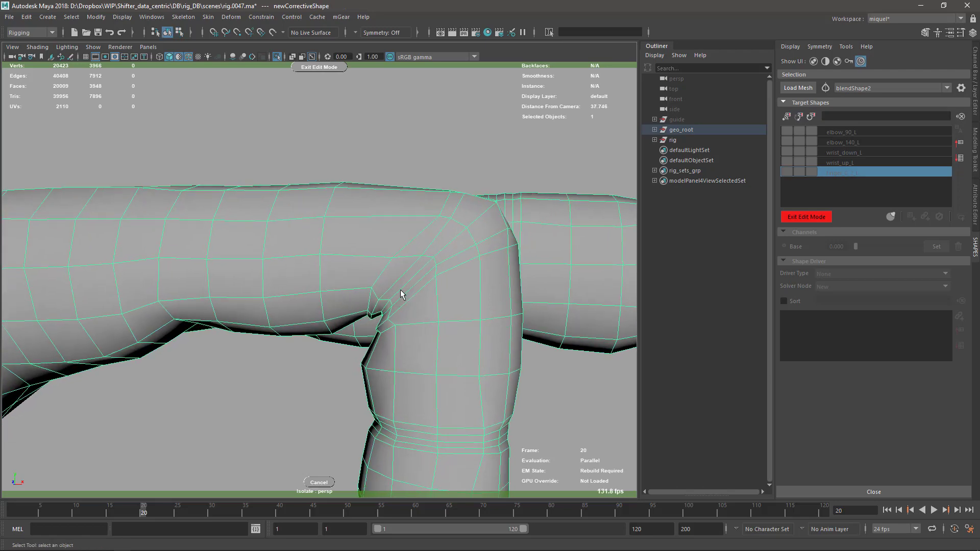
# Sculpt the overlapping faces in the middle joint's inner crease with the Sculpt Geometry Tool to even out the fold
pyautogui.press('y')
pyautogui.moveTo(359, 305)
pyautogui.keyDown('alt'); pyautogui.mouseDown()
pyautogui.moveTo(361, 326)
pyautogui.moveTo(396, 300)
pyautogui.mouseUp(); pyautogui.keyUp('alt')
pyautogui.keyDown('alt'); pyautogui.moveTo(396, 300); pyautogui.dragTo(431, 335, button='right'); pyautogui.keyUp('alt')
pyautogui.moveTo(431, 334)
pyautogui.mouseDown()
pyautogui.moveTo(404, 316)
pyautogui.moveTo(504, 182)
pyautogui.moveTo(473, 180)
pyautogui.mouseUp()
pyautogui.moveTo(513, 145)
pyautogui.mouseDown()
pyautogui.moveTo(564, 143)
pyautogui.moveTo(578, 165)
pyautogui.mouseUp()
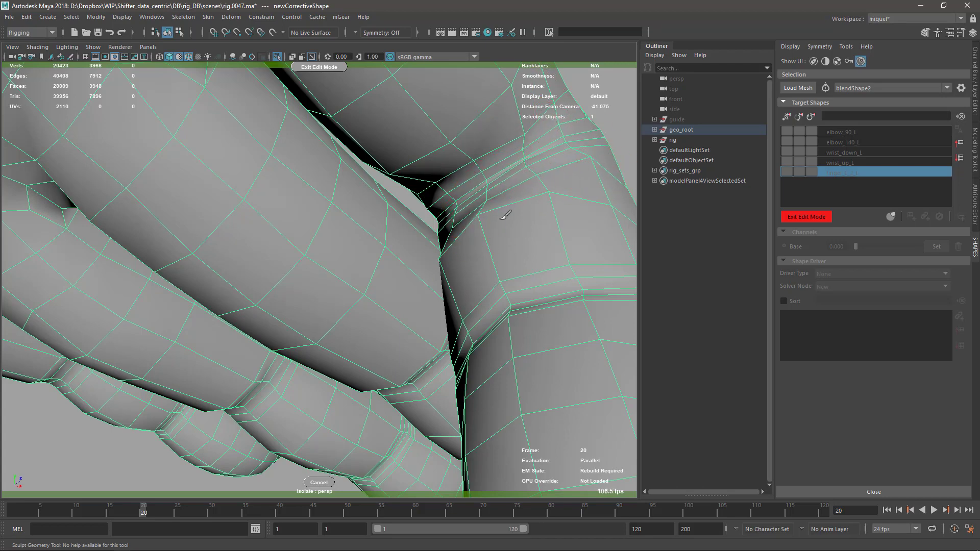
pyautogui.moveTo(505, 215)
pyautogui.mouseDown()
pyautogui.moveTo(588, 170)
pyautogui.moveTo(560, 167)
pyautogui.moveTo(472, 194)
pyautogui.moveTo(520, 136)
pyautogui.moveTo(438, 201)
pyautogui.mouseUp()
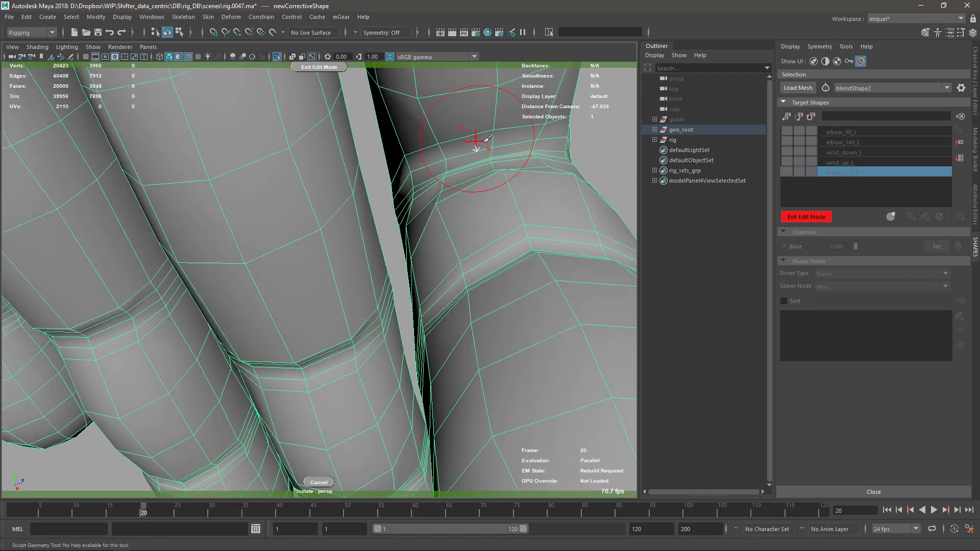
pyautogui.keyDown('alt'); pyautogui.moveTo(567, 124); pyautogui.dragTo(485, 230); pyautogui.keyUp('alt')
pyautogui.moveTo(384, 262)
pyautogui.keyDown('alt'); pyautogui.mouseDown()
pyautogui.moveTo(361, 301)
pyautogui.moveTo(349, 280)
pyautogui.mouseUp(); pyautogui.keyUp('alt')
pyautogui.scroll(1, 386, 257)
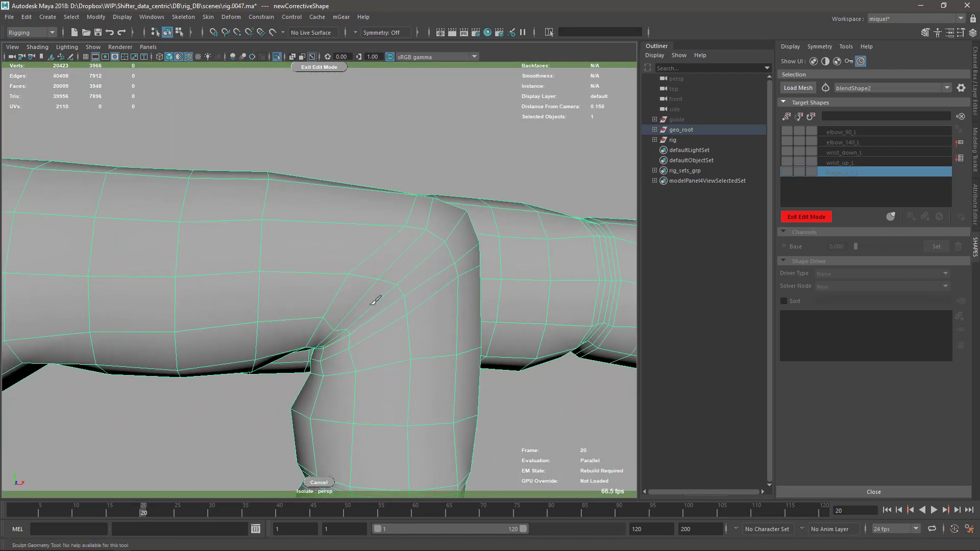
# Pull and smooth the finger pad just below the middle joint's crease with the Sculpt Geometry Tool, including both ends of the fold
pyautogui.keyDown('alt'); pyautogui.moveTo(349, 356); pyautogui.dragTo(396, 310); pyautogui.keyUp('alt')
pyautogui.keyDown('alt'); pyautogui.moveTo(326, 309); pyautogui.dragTo(442, 322, button='right'); pyautogui.keyUp('alt')
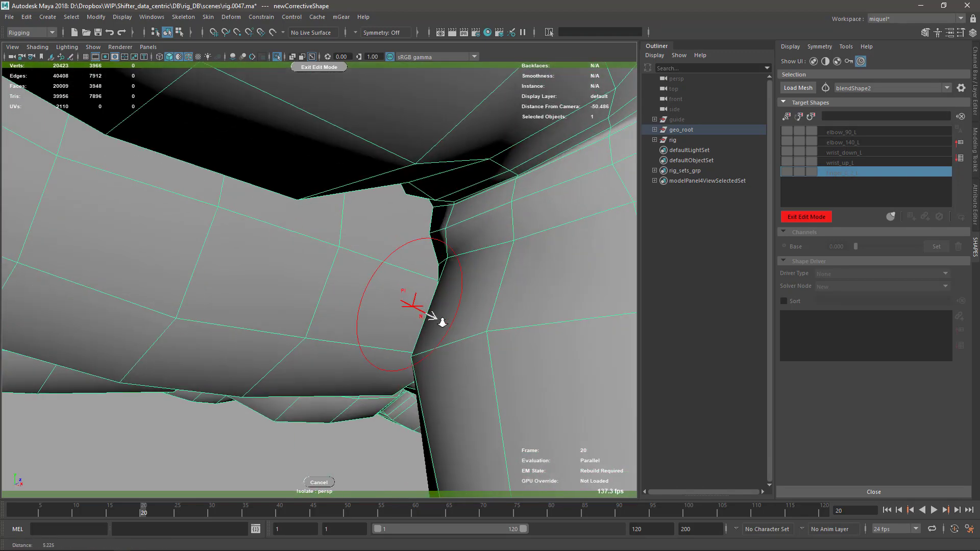
pyautogui.moveTo(442, 322)
pyautogui.keyDown('alt'); pyautogui.mouseDown()
pyautogui.moveTo(409, 247)
pyautogui.moveTo(414, 225)
pyautogui.moveTo(373, 230)
pyautogui.mouseUp(); pyautogui.keyUp('alt')
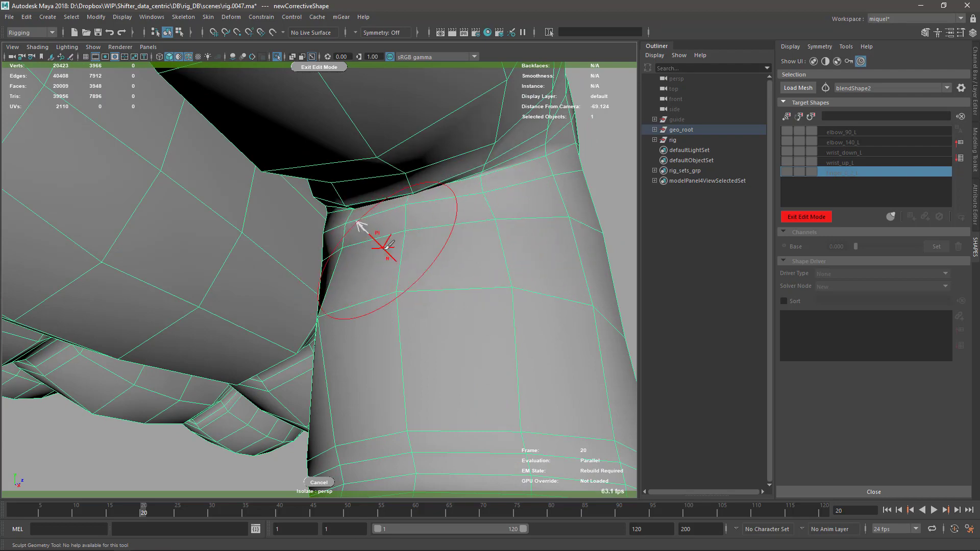
pyautogui.moveTo(427, 328)
pyautogui.keyDown('alt'); pyautogui.mouseDown()
pyautogui.moveTo(376, 289)
pyautogui.moveTo(466, 258)
pyautogui.mouseUp(); pyautogui.keyUp('alt')
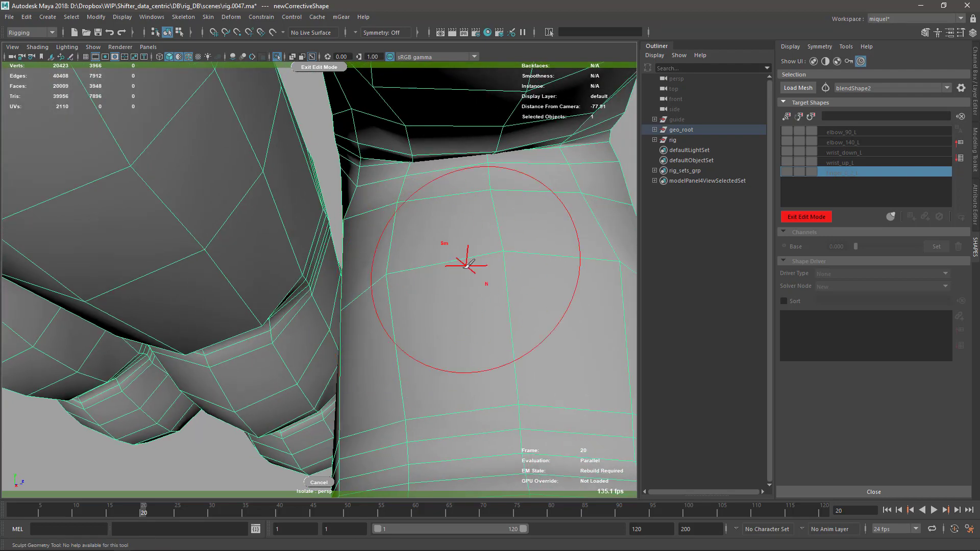
pyautogui.moveTo(590, 262)
pyautogui.keyDown('alt'); pyautogui.mouseDown()
pyautogui.moveTo(485, 252)
pyautogui.moveTo(464, 232)
pyautogui.moveTo(436, 273)
pyautogui.mouseUp(); pyautogui.keyUp('alt')
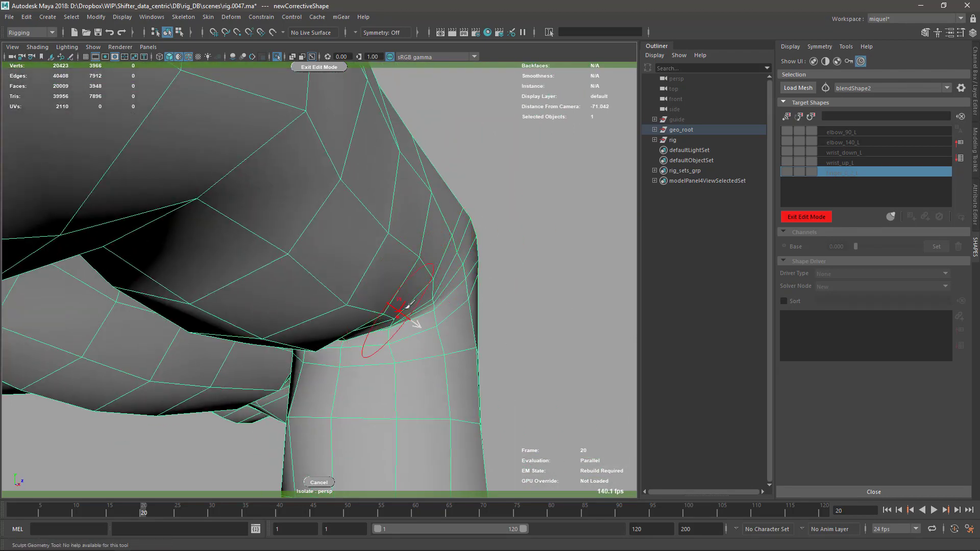
pyautogui.moveTo(408, 305)
pyautogui.keyDown('alt'); pyautogui.mouseDown()
pyautogui.moveTo(429, 247)
pyautogui.moveTo(415, 206)
pyautogui.mouseUp(); pyautogui.keyUp('alt')
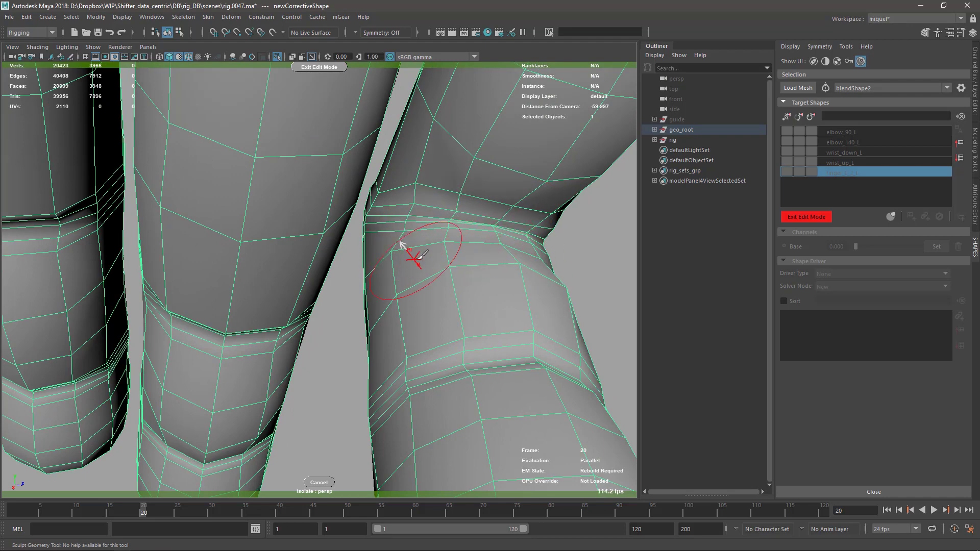
pyautogui.moveTo(419, 255)
pyautogui.mouseDown()
pyautogui.moveTo(543, 259)
pyautogui.moveTo(461, 299)
pyautogui.moveTo(389, 269)
pyautogui.mouseUp()
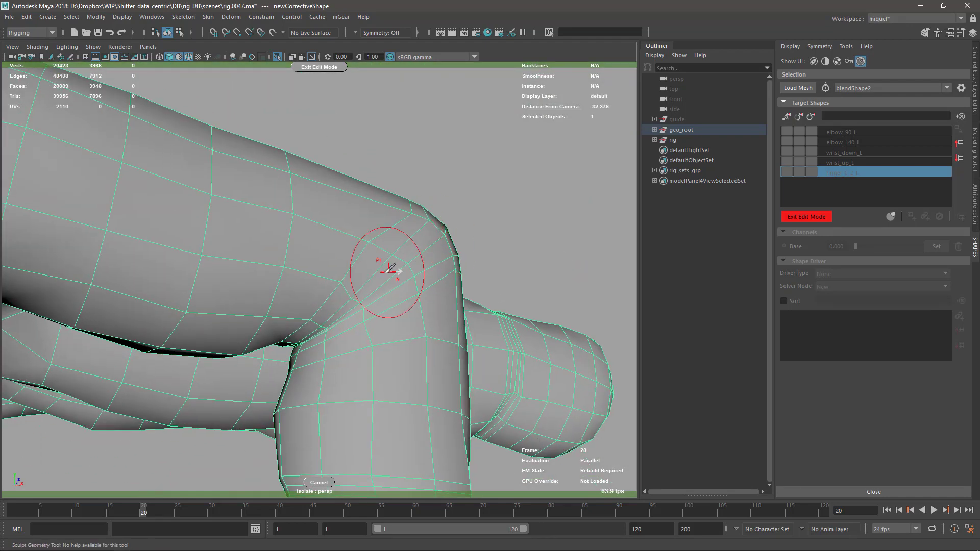
# Smooth the back of the index finger over the bent middle knuckle with the Sculpt Geometry Tool
pyautogui.moveTo(419, 204)
pyautogui.keyDown('alt'); pyautogui.mouseDown()
pyautogui.moveTo(394, 299)
pyautogui.moveTo(338, 284)
pyautogui.mouseUp(); pyautogui.keyUp('alt')
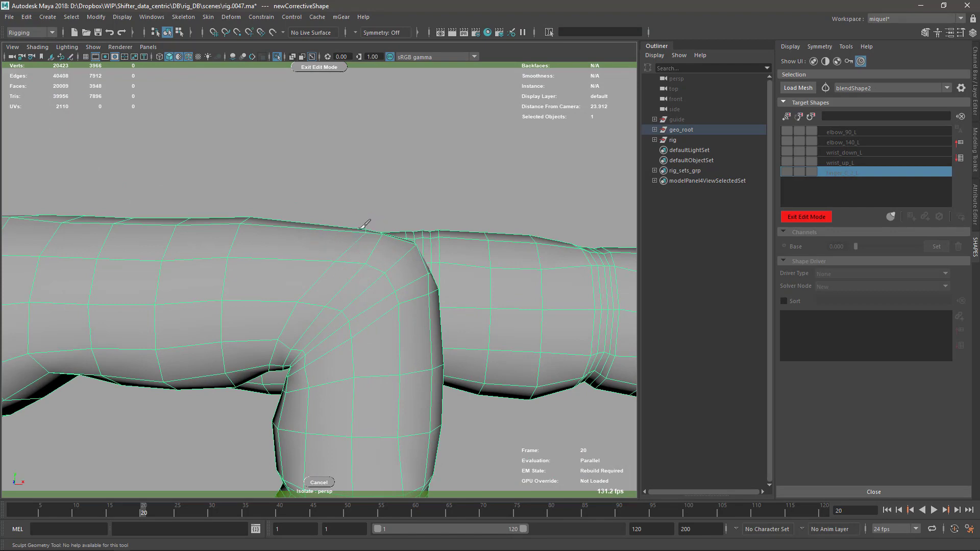
pyautogui.keyDown('alt'); pyautogui.moveTo(426, 312); pyautogui.dragTo(370, 223); pyautogui.keyUp('alt')
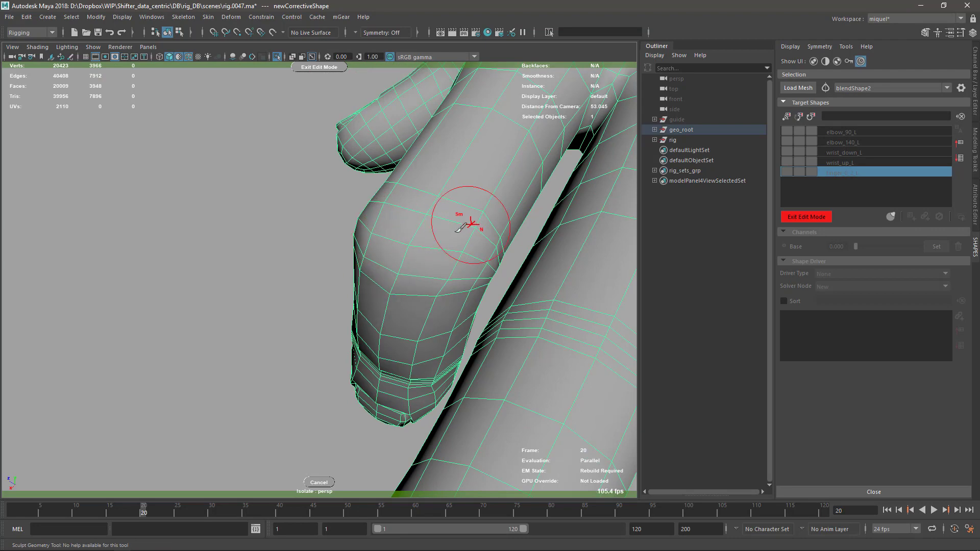
pyautogui.moveTo(464, 219)
pyautogui.keyDown('alt'); pyautogui.mouseDown()
pyautogui.moveTo(418, 219)
pyautogui.moveTo(381, 270)
pyautogui.moveTo(258, 328)
pyautogui.mouseUp(); pyautogui.keyUp('alt')
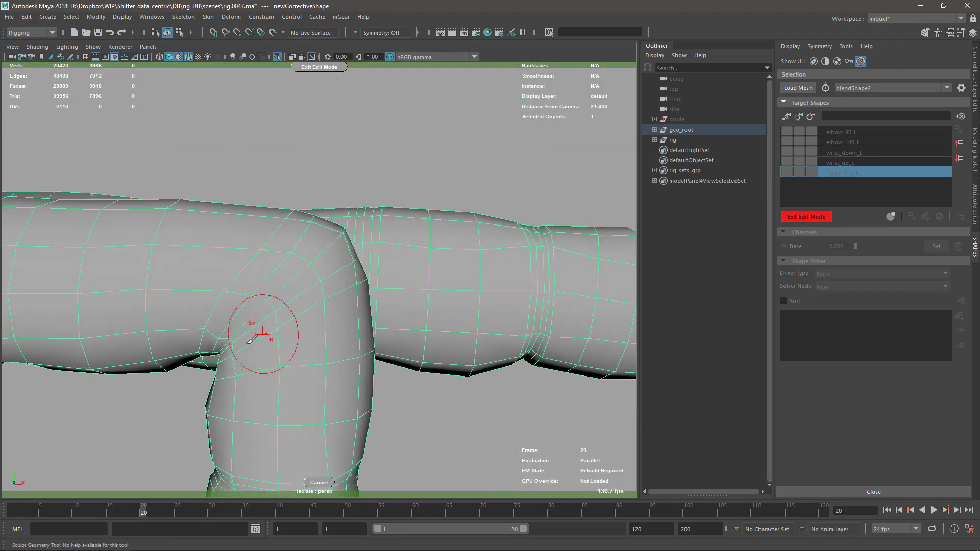
# Round out the middle knuckle's silhouette with the SHAPES grab brush, refining it from the side, top and front
pyautogui.press('y')
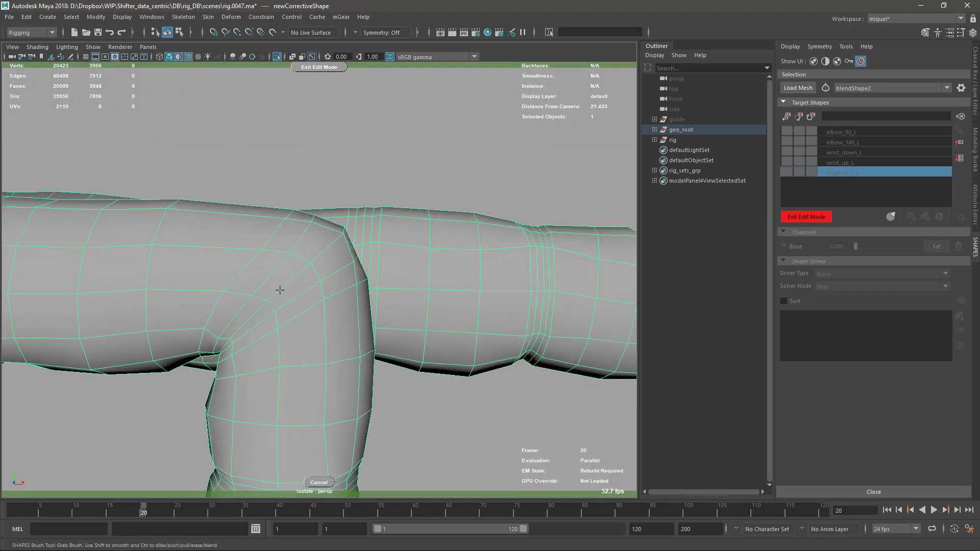
pyautogui.moveTo(247, 268)
pyautogui.mouseDown()
pyautogui.moveTo(335, 269)
pyautogui.moveTo(389, 242)
pyautogui.mouseUp()
pyautogui.keyDown('alt'); pyautogui.moveTo(406, 172); pyautogui.dragTo(417, 238); pyautogui.keyUp('alt')
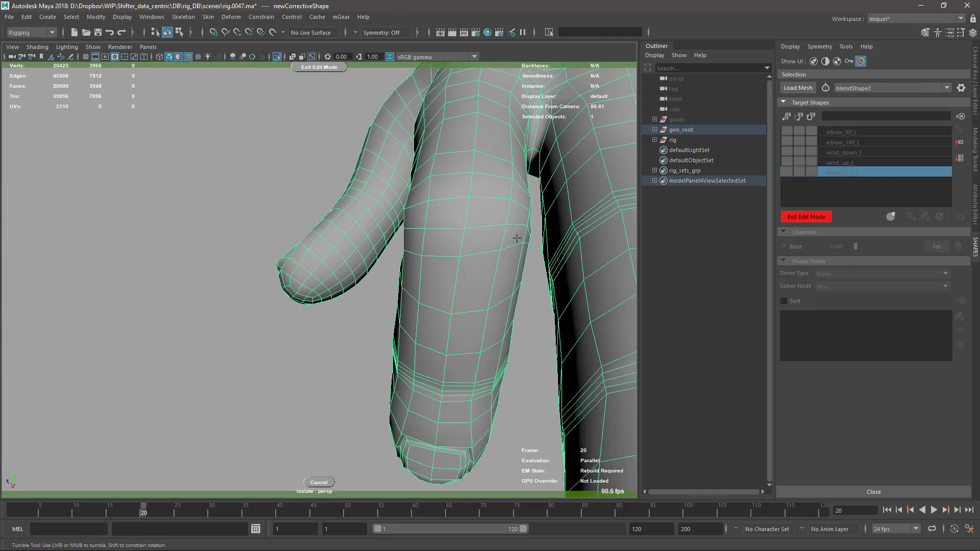
pyautogui.keyDown('alt'); pyautogui.moveTo(472, 258); pyautogui.dragTo(540, 217); pyautogui.keyUp('alt')
pyautogui.keyDown('alt'); pyautogui.moveTo(403, 204); pyautogui.dragTo(439, 198, button='right'); pyautogui.keyUp('alt')
pyautogui.keyDown('alt'); pyautogui.moveTo(439, 198); pyautogui.dragTo(484, 198, button='middle'); pyautogui.keyUp('alt')
pyautogui.keyDown('alt'); pyautogui.moveTo(363, 228); pyautogui.dragTo(374, 219); pyautogui.keyUp('alt')
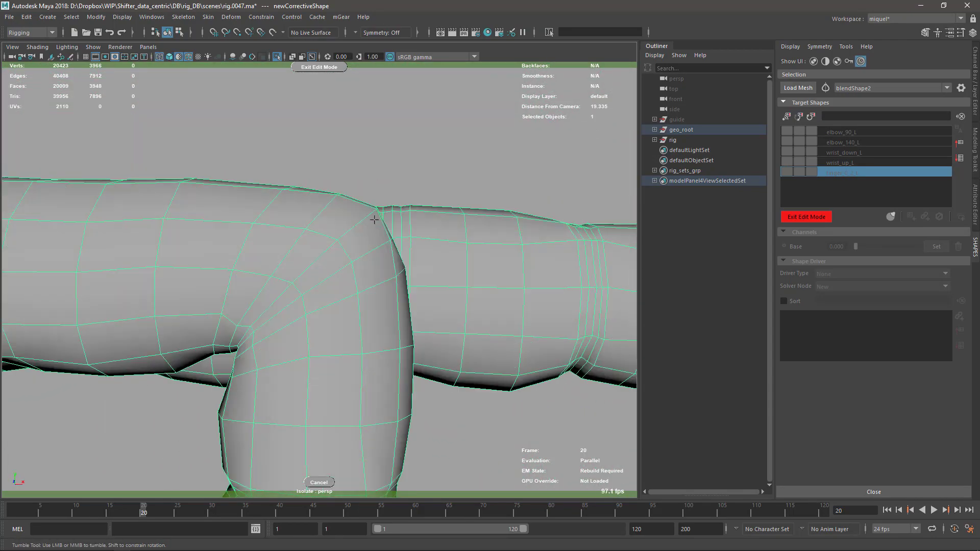
pyautogui.keyDown('alt'); pyautogui.moveTo(441, 292); pyautogui.dragTo(366, 255); pyautogui.keyUp('alt')
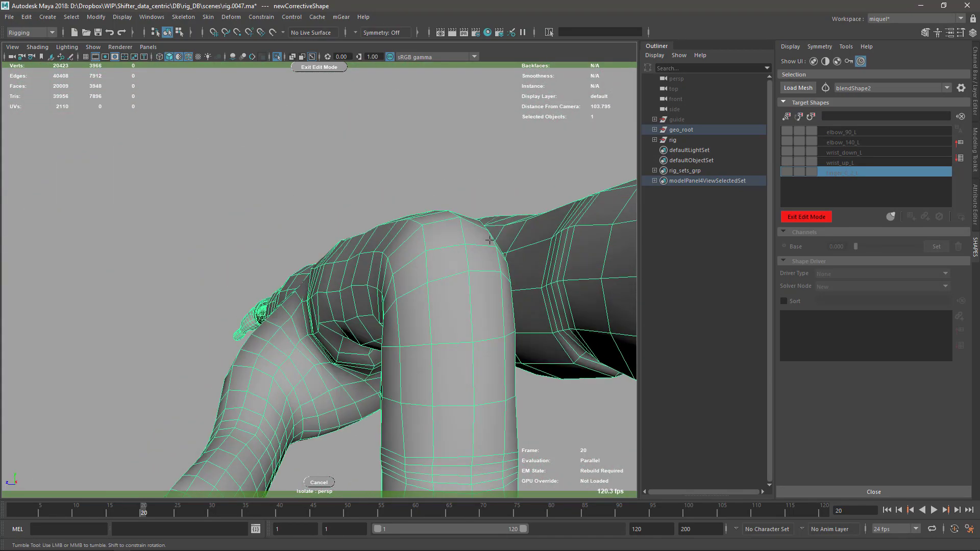
pyautogui.keyDown('alt'); pyautogui.moveTo(438, 329); pyautogui.dragTo(370, 338); pyautogui.keyUp('alt')
pyautogui.keyDown('alt'); pyautogui.moveTo(370, 337); pyautogui.dragTo(404, 244, button='middle'); pyautogui.keyUp('alt')
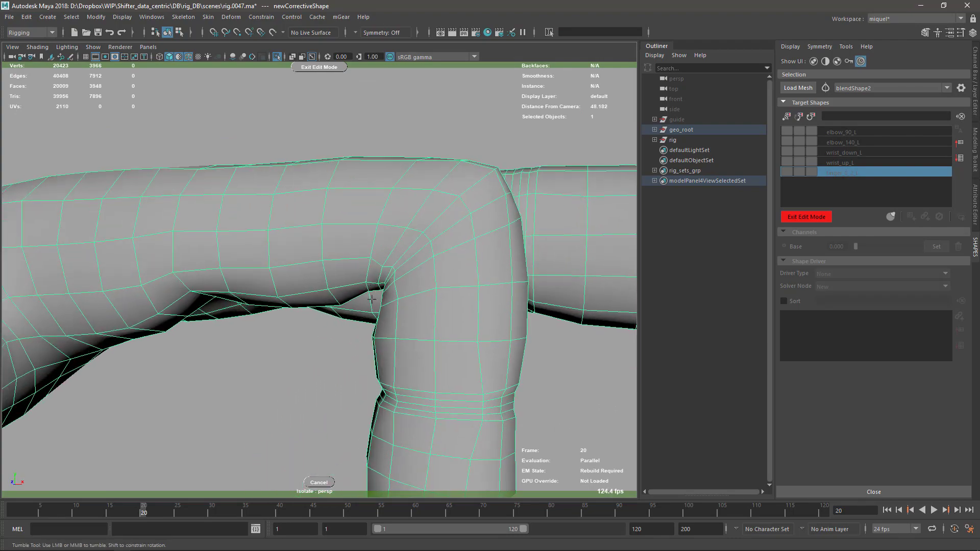
# Smooth the side and underside of the bent middle joint around its fold with the Sculpt Geometry Tool
pyautogui.keyDown('alt'); pyautogui.moveTo(371, 300); pyautogui.dragTo(468, 158); pyautogui.keyUp('alt')
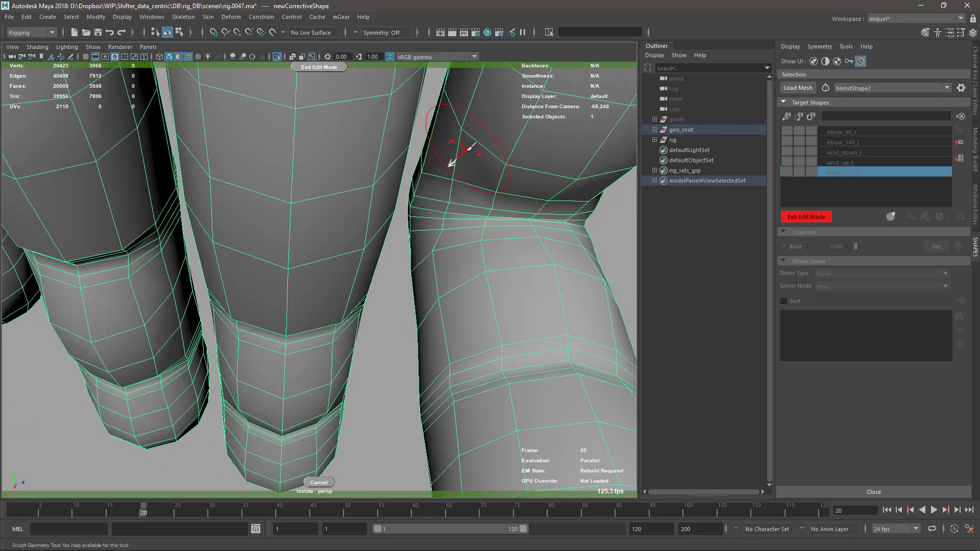
pyautogui.keyDown('alt'); pyautogui.moveTo(539, 210); pyautogui.dragTo(405, 236); pyautogui.keyUp('alt')
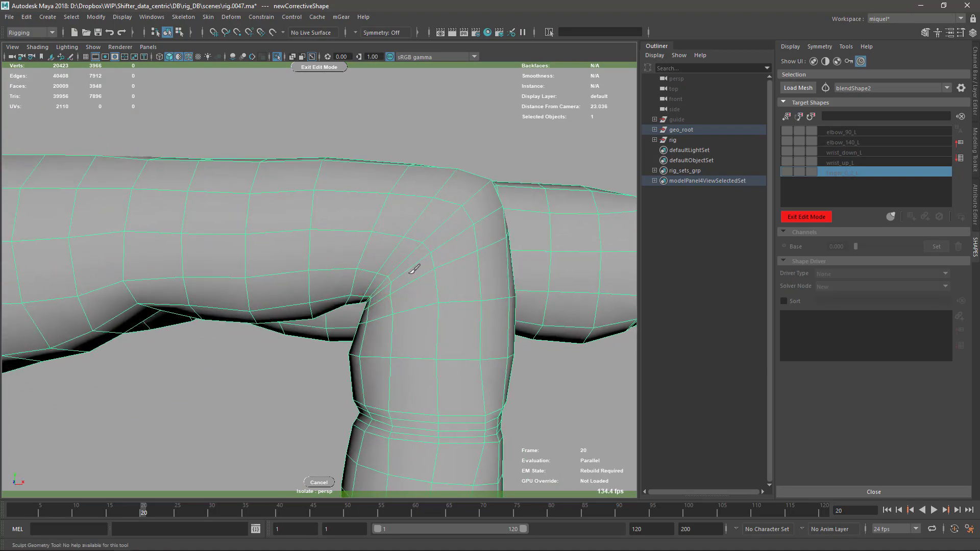
pyautogui.moveTo(413, 269)
pyautogui.keyDown('alt'); pyautogui.mouseDown()
pyautogui.moveTo(363, 306)
pyautogui.moveTo(512, 243)
pyautogui.moveTo(449, 403)
pyautogui.moveTo(363, 263)
pyautogui.moveTo(437, 266)
pyautogui.moveTo(328, 186)
pyautogui.moveTo(376, 225)
pyautogui.moveTo(375, 238)
pyautogui.mouseUp(); pyautogui.keyUp('alt')
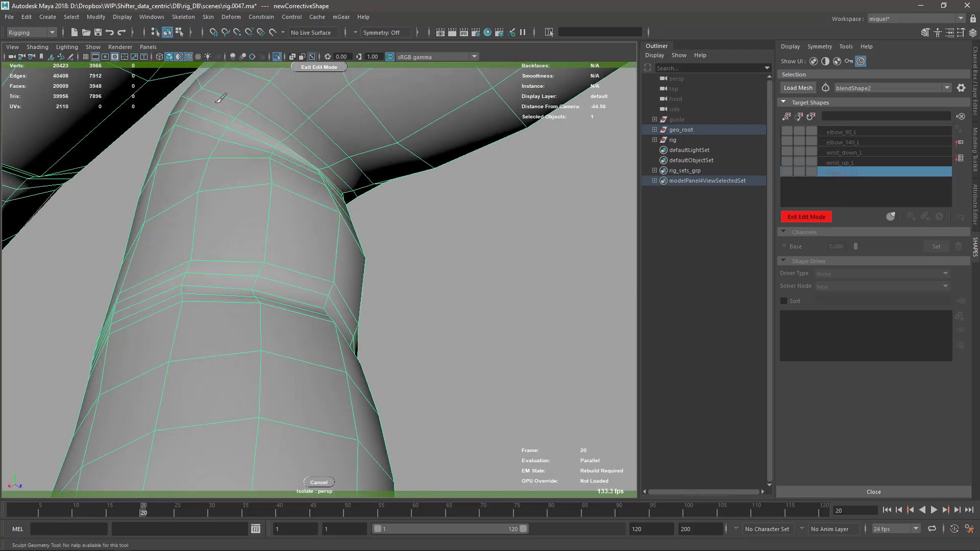
pyautogui.keyDown('alt'); pyautogui.moveTo(220, 98); pyautogui.dragTo(284, 179); pyautogui.keyUp('alt')
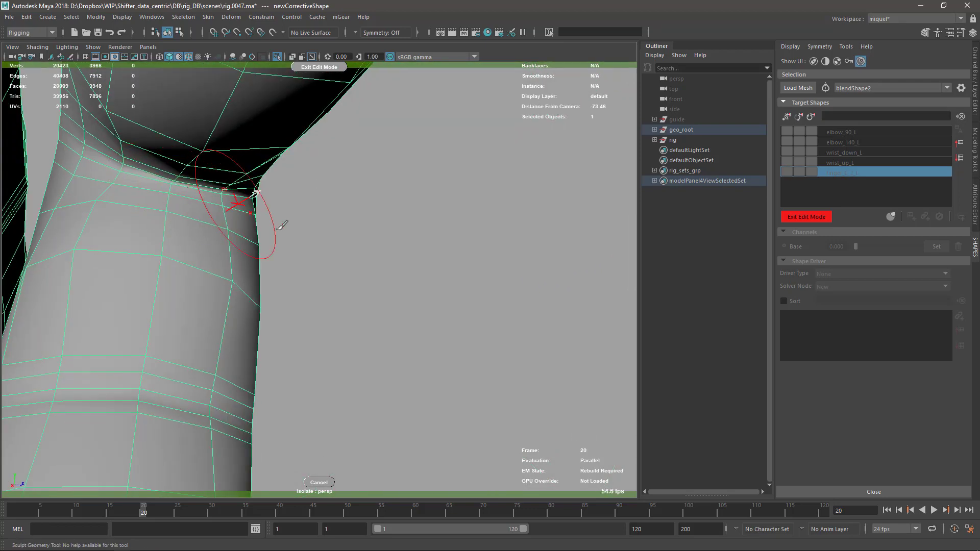
# Even out the end of the middle joint's crease facing the neighbouring finger with the Sculpt Geometry Tool
pyautogui.keyDown('alt'); pyautogui.moveTo(282, 224); pyautogui.dragTo(333, 234); pyautogui.keyUp('alt')
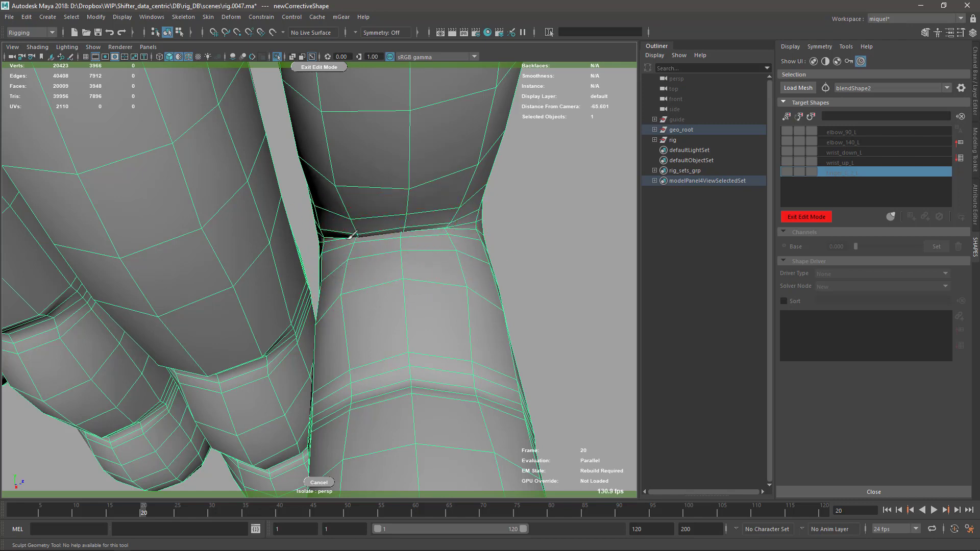
pyautogui.moveTo(349, 239); pyautogui.dragTo(375, 237)
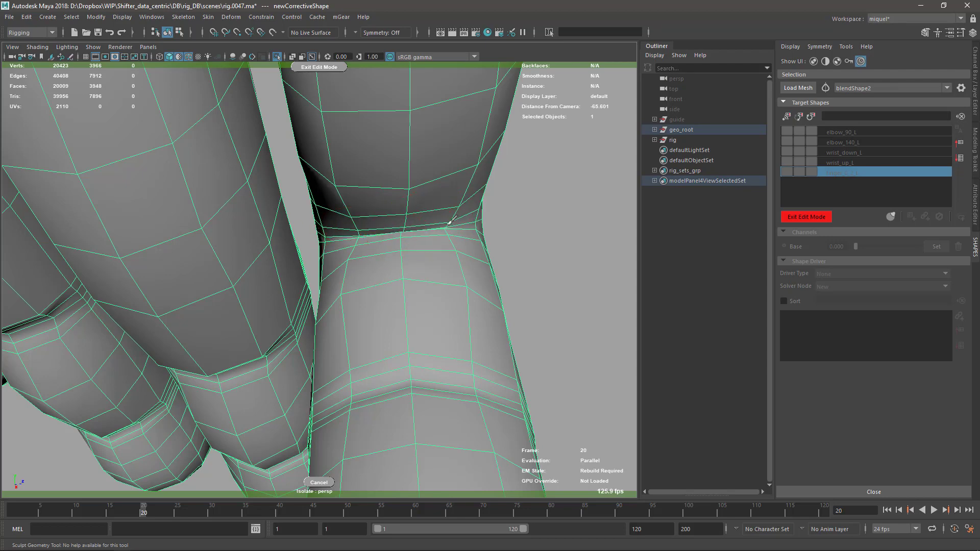
pyautogui.moveTo(530, 256)
pyautogui.keyDown('alt'); pyautogui.mouseDown()
pyautogui.moveTo(435, 277)
pyautogui.moveTo(357, 317)
pyautogui.mouseUp(); pyautogui.keyUp('alt')
pyautogui.keyDown('alt'); pyautogui.moveTo(306, 347); pyautogui.dragTo(393, 266, button='middle'); pyautogui.keyUp('alt')
pyautogui.keyDown('alt'); pyautogui.moveTo(393, 266); pyautogui.dragTo(370, 276); pyautogui.keyUp('alt')
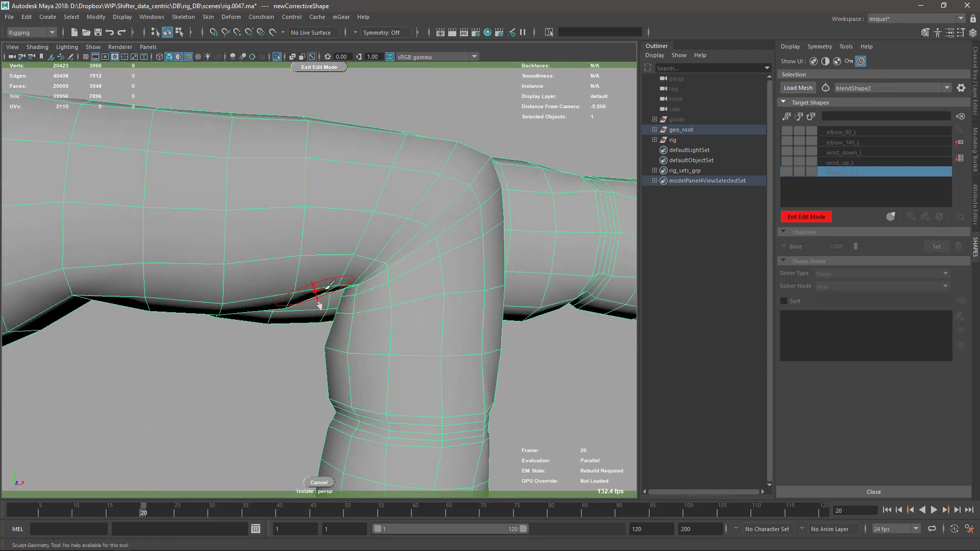
pyautogui.keyDown('alt'); pyautogui.moveTo(459, 326); pyautogui.dragTo(549, 365); pyautogui.keyUp('alt')
# Leave the sculpting tool, deselect the mesh and finish editing the middle joint's corrective shape
pyautogui.press('q')
pyautogui.click(549, 366)
pyautogui.moveTo(525, 352)
pyautogui.keyDown('alt'); pyautogui.mouseDown(button='right')
pyautogui.moveTo(414, 288)
pyautogui.moveTo(352, 286)
pyautogui.mouseUp(button='right'); pyautogui.keyUp('alt')
pyautogui.moveTo(352, 286)
pyautogui.keyDown('alt'); pyautogui.mouseDown()
pyautogui.moveTo(387, 333)
pyautogui.moveTo(360, 311)
pyautogui.moveTo(468, 308)
pyautogui.moveTo(673, 233)
pyautogui.mouseUp(); pyautogui.keyUp('alt')
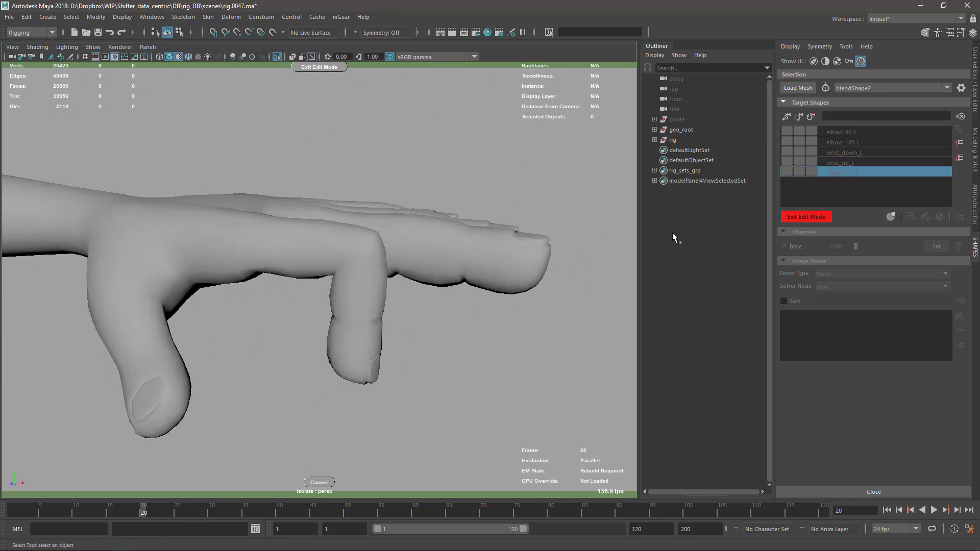
pyautogui.click(819, 214)
pyautogui.scroll(1, 408, 292)
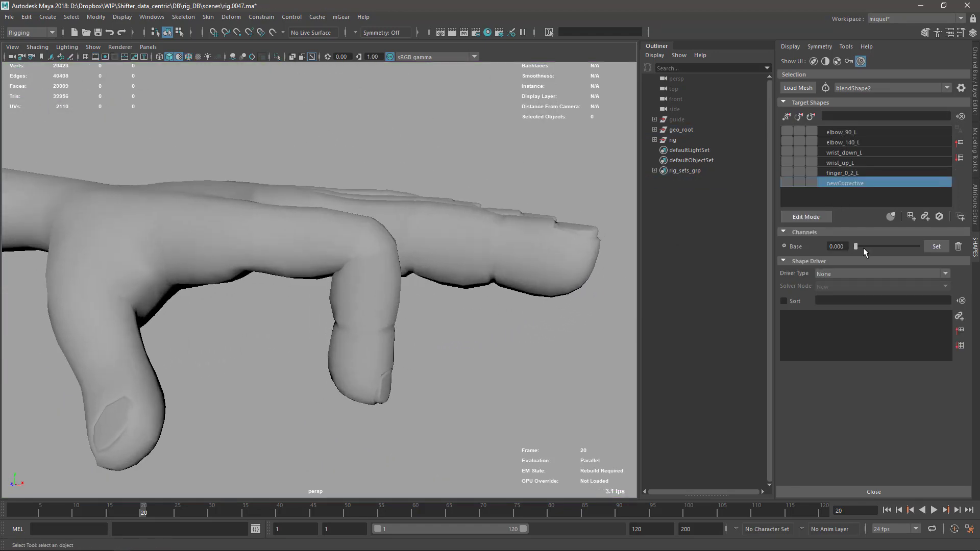
# Preview the newCorrective target on the bent finger by raising its Base weight and returning it to 0
pyautogui.moveTo(862, 247); pyautogui.dragTo(921, 246)
pyautogui.keyDown('alt'); pyautogui.moveTo(360, 339); pyautogui.dragTo(408, 331); pyautogui.keyUp('alt')
pyautogui.moveTo(886, 246); pyautogui.dragTo(802, 248)
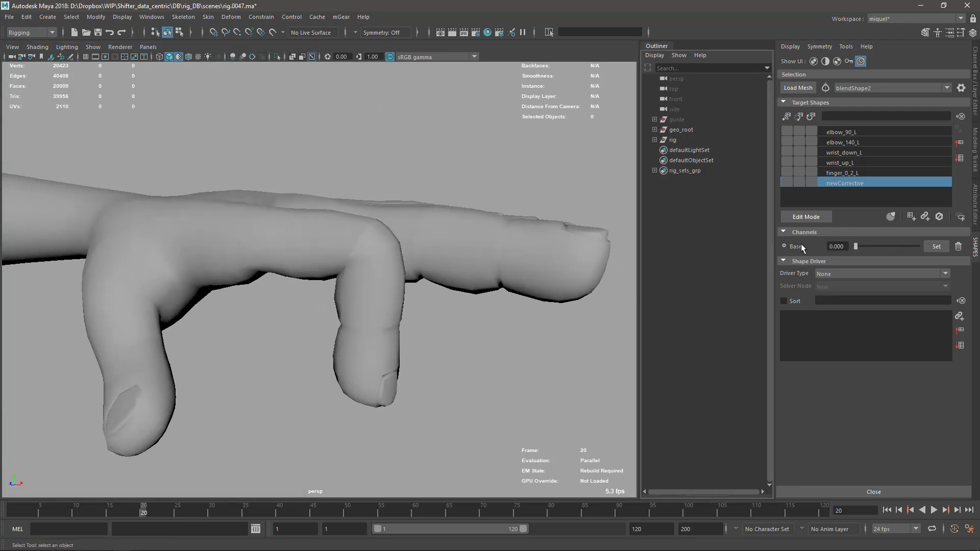
# Rename the newCorrective target shape to finger_0_1_L, reusing the name of the finger_0_2_L target
pyautogui.click(851, 174)
pyautogui.doubleClick(862, 177)
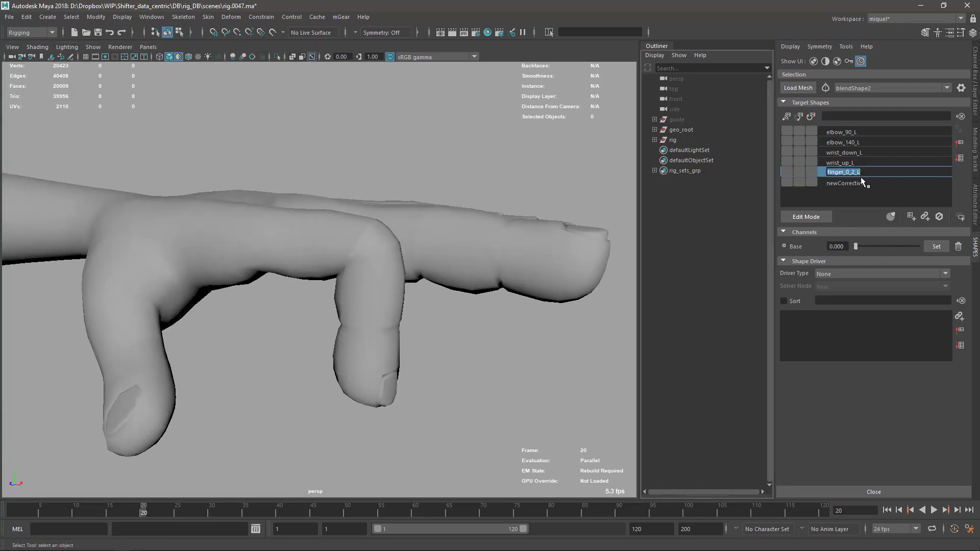
pyautogui.click(857, 184)
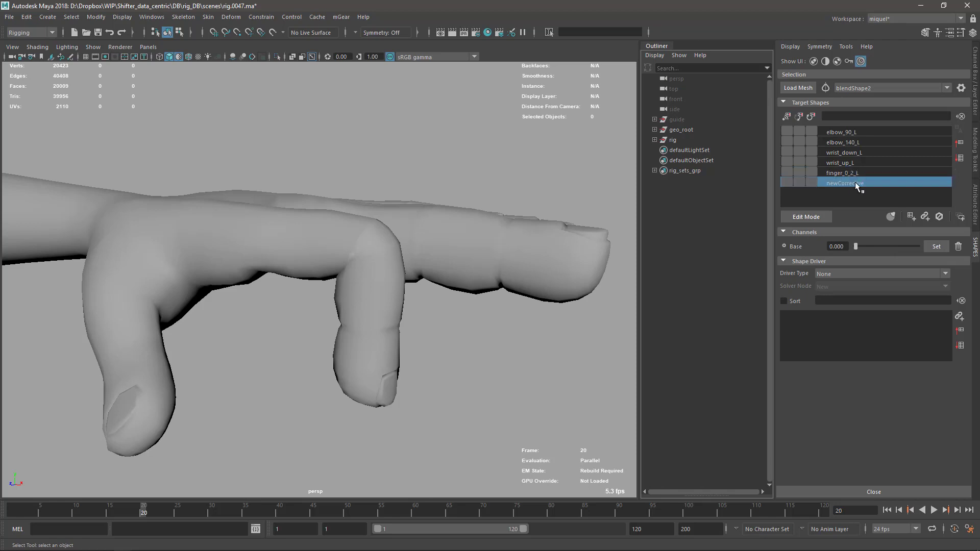
pyautogui.doubleClick(859, 185)
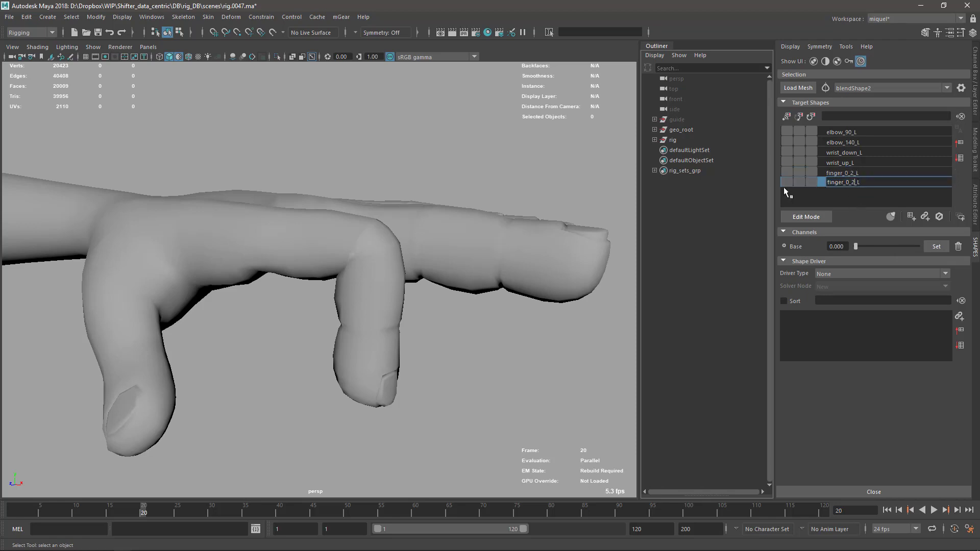
pyautogui.press('BackSpace')
pyautogui.write('1')
pyautogui.press('Return')
# Go to frame 21, the pose with the index finger bent at its base knuckle
pyautogui.keyDown('alt'); pyautogui.moveTo(501, 286); pyautogui.dragTo(378, 336); pyautogui.keyUp('alt')
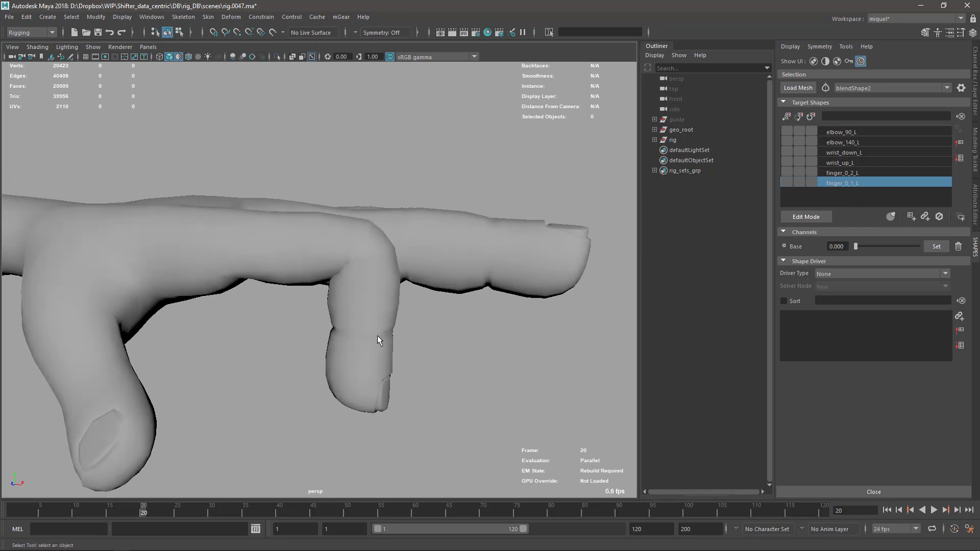
pyautogui.keyDown('alt'); pyautogui.moveTo(377, 340); pyautogui.dragTo(457, 372, button='right'); pyautogui.keyUp('alt')
pyautogui.hotkey('alt', '.')
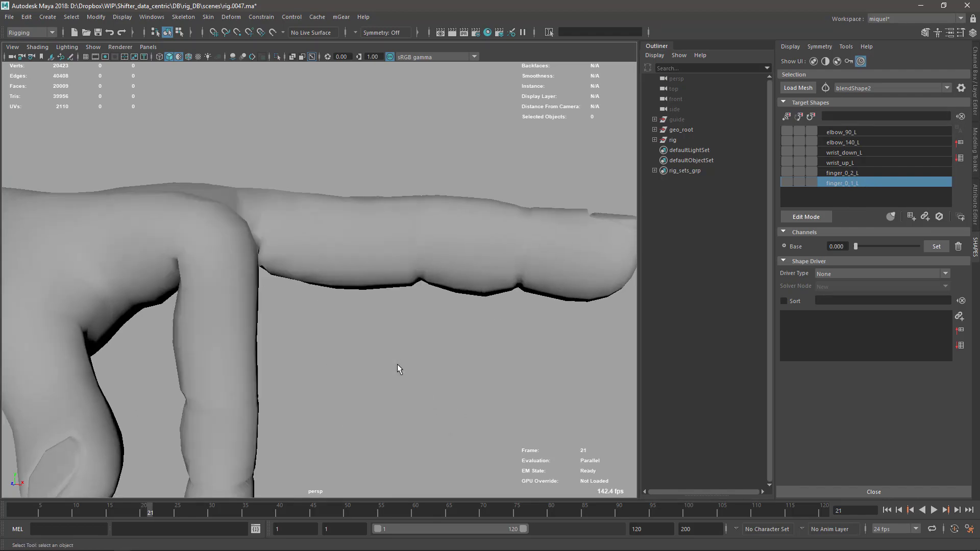
pyautogui.keyDown('alt'); pyautogui.moveTo(308, 250); pyautogui.dragTo(352, 281, button='middle'); pyautogui.keyUp('alt')
pyautogui.keyDown('alt'); pyautogui.moveTo(352, 280); pyautogui.dragTo(308, 225, button='right'); pyautogui.keyUp('alt')
pyautogui.keyDown('alt'); pyautogui.moveTo(308, 225); pyautogui.dragTo(438, 323); pyautogui.keyUp('alt')
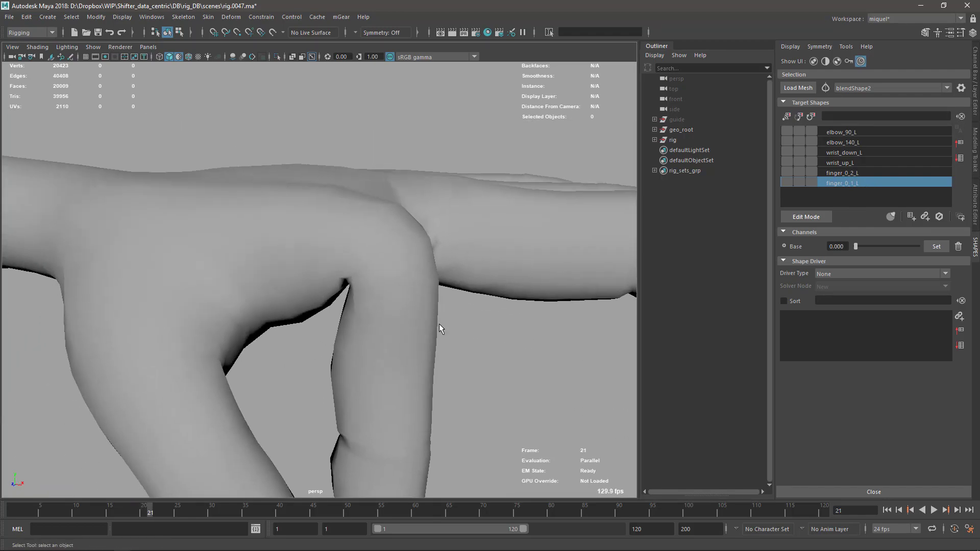
# Select the arms_geo mesh and start sculpting a new corrective shape in edit mode at frame 21
pyautogui.click(349, 284)
pyautogui.keyDown('alt'); pyautogui.moveTo(349, 284); pyautogui.dragTo(385, 302, button='right'); pyautogui.keyUp('alt')
pyautogui.keyDown('alt'); pyautogui.moveTo(384, 302); pyautogui.dragTo(352, 285); pyautogui.keyUp('alt')
pyautogui.keyDown('alt'); pyautogui.moveTo(352, 286); pyautogui.dragTo(411, 275, button='middle'); pyautogui.keyUp('alt')
pyautogui.keyDown('alt'); pyautogui.moveTo(412, 275); pyautogui.dragTo(589, 244); pyautogui.keyUp('alt')
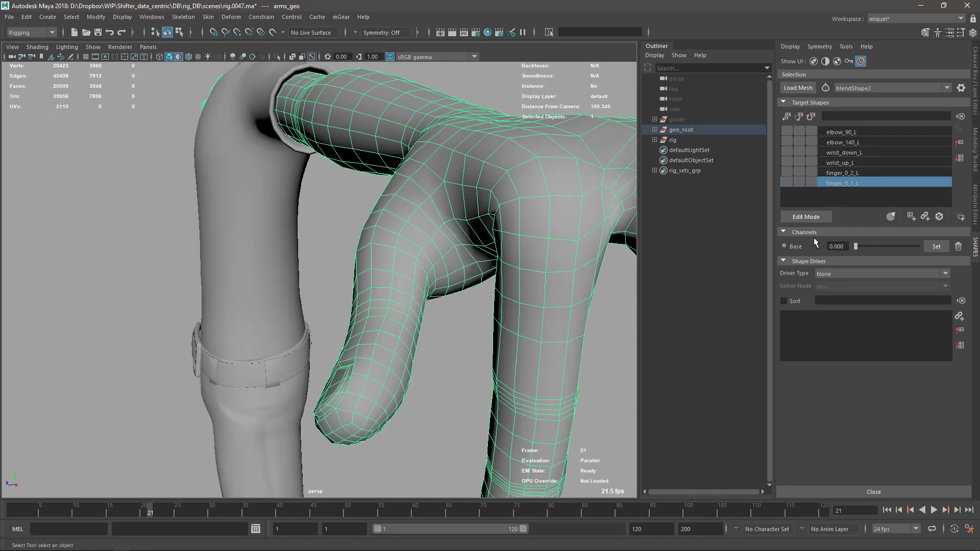
pyautogui.click(807, 217)
# Reshape the top of the index finger's base knuckle with the SHAPES grab brush
pyautogui.keyDown('alt'); pyautogui.moveTo(525, 231); pyautogui.dragTo(358, 255); pyautogui.keyUp('alt')
pyautogui.keyDown('alt'); pyautogui.moveTo(358, 255); pyautogui.dragTo(402, 265, button='right'); pyautogui.keyUp('alt')
pyautogui.keyDown('alt'); pyautogui.moveTo(402, 265); pyautogui.dragTo(363, 214); pyautogui.keyUp('alt')
pyautogui.keyDown('alt'); pyautogui.moveTo(364, 214); pyautogui.dragTo(468, 178, button='middle'); pyautogui.keyUp('alt')
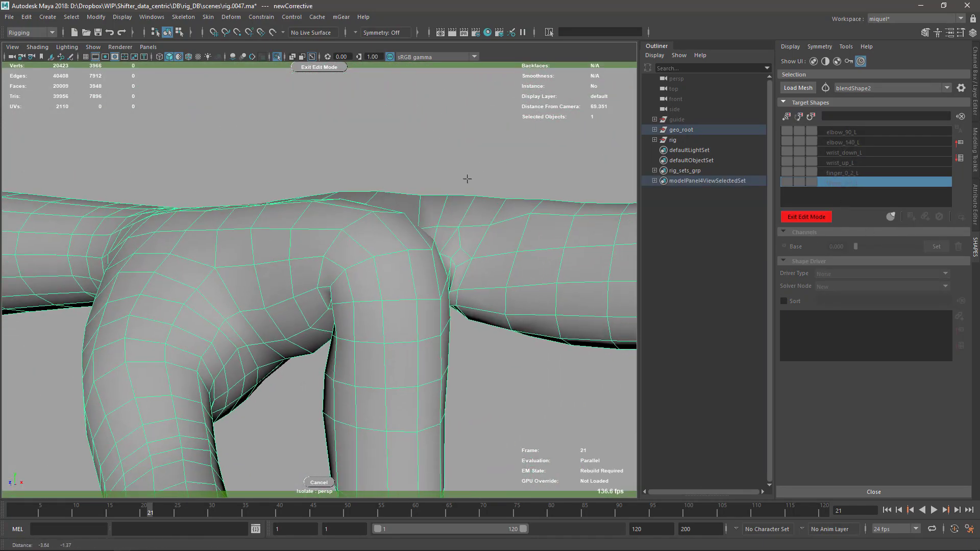
pyautogui.moveTo(389, 247); pyautogui.dragTo(415, 237, button='middle')
pyautogui.moveTo(409, 246)
pyautogui.mouseDown()
pyautogui.moveTo(424, 223)
pyautogui.moveTo(406, 201)
pyautogui.mouseUp()
pyautogui.keyDown('alt'); pyautogui.moveTo(419, 236); pyautogui.dragTo(442, 229); pyautogui.keyUp('alt')
pyautogui.keyDown('alt'); pyautogui.moveTo(417, 280); pyautogui.dragTo(199, 292); pyautogui.keyUp('alt')
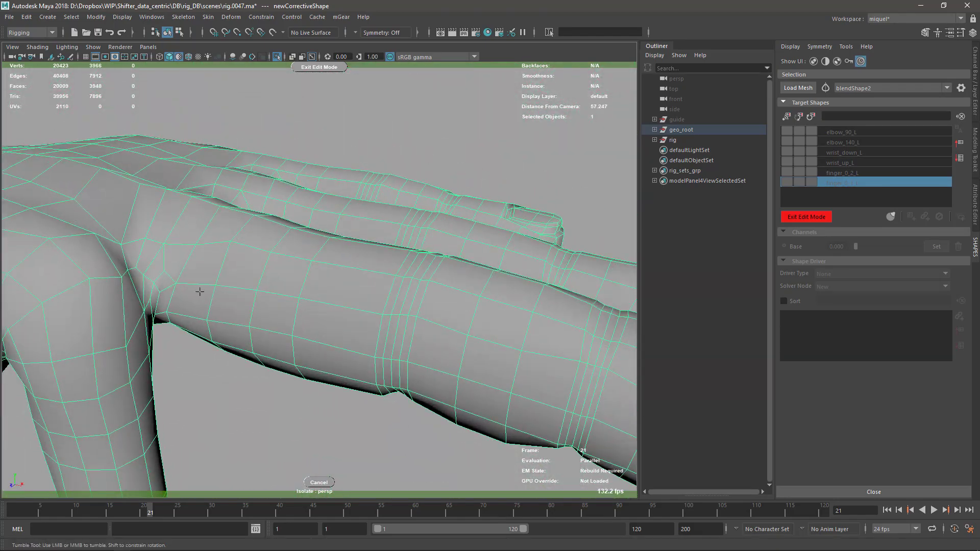
# Smooth the base knuckle and the web beside the next finger with the Sculpt Geometry Tool
pyautogui.keyDown('alt'); pyautogui.moveTo(125, 266); pyautogui.dragTo(459, 315); pyautogui.keyUp('alt')
pyautogui.press('F11')
pyautogui.moveTo(463, 249); pyautogui.dragTo(510, 298)
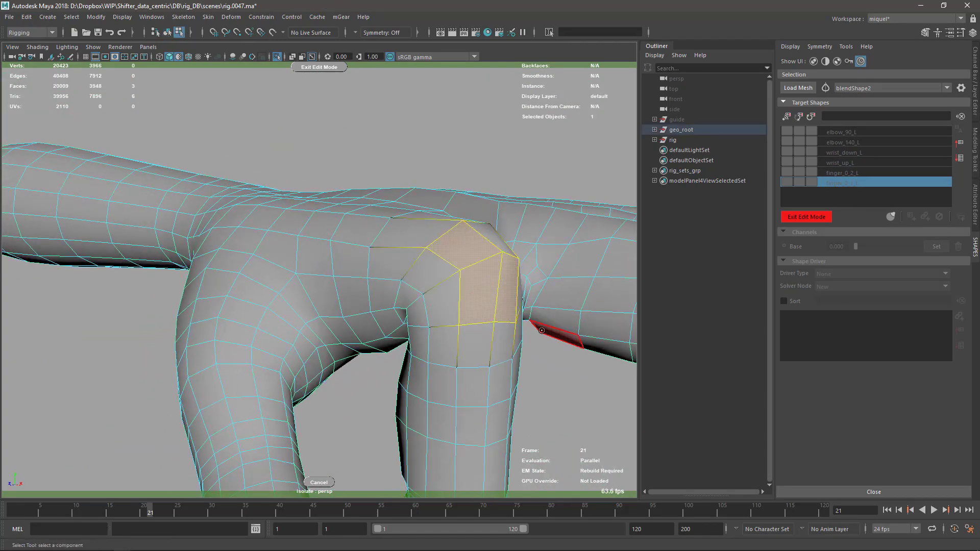
pyautogui.press('f')
pyautogui.keyDown('alt'); pyautogui.moveTo(439, 363); pyautogui.dragTo(364, 340, button='right'); pyautogui.keyUp('alt')
pyautogui.press('a')
pyautogui.press('[')
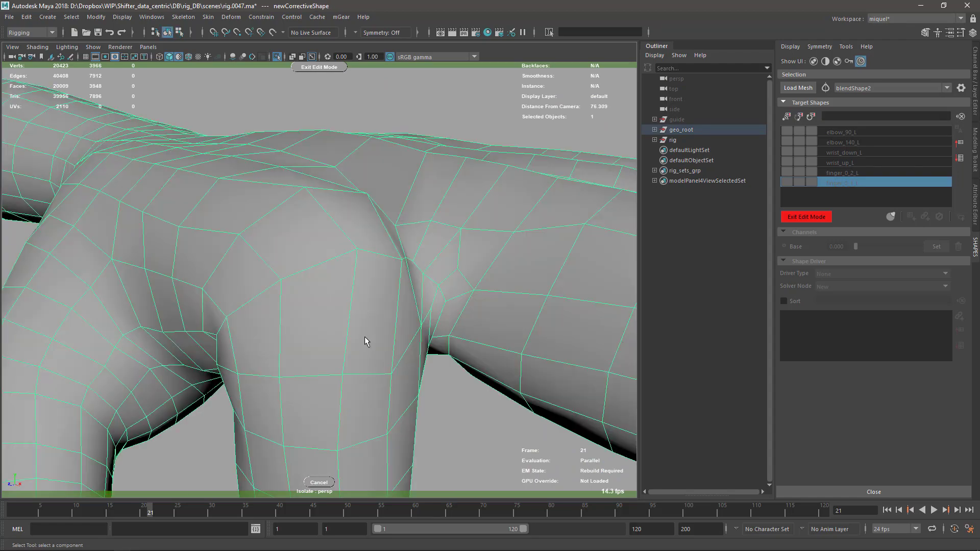
pyautogui.keyDown('alt'); pyautogui.moveTo(341, 334); pyautogui.dragTo(407, 292); pyautogui.keyUp('alt')
pyautogui.press('y')
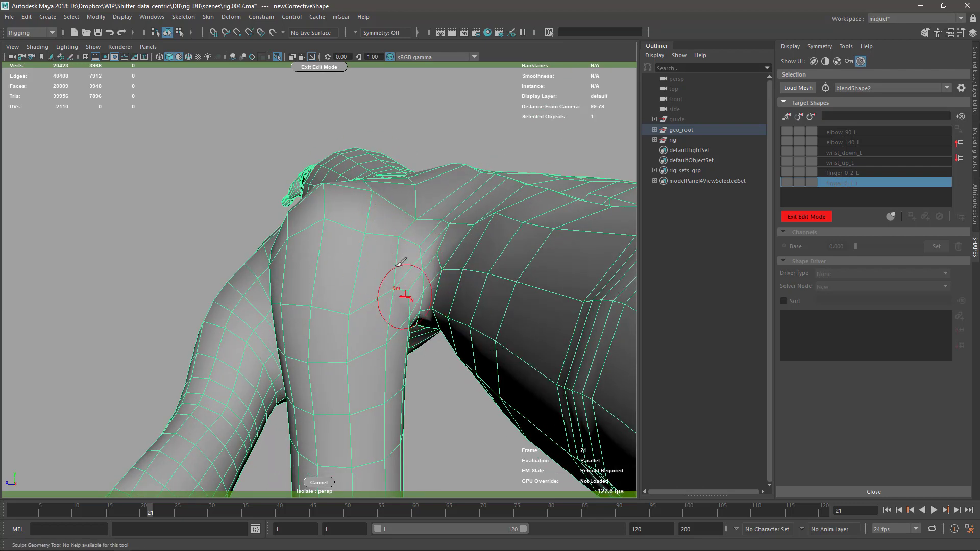
# Lift and round the front silhouette of the base knuckle with the SHAPES grab brush
pyautogui.moveTo(320, 311)
pyautogui.keyDown('alt'); pyautogui.mouseDown()
pyautogui.moveTo(70, 343)
pyautogui.moveTo(301, 316)
pyautogui.mouseUp(); pyautogui.keyUp('alt')
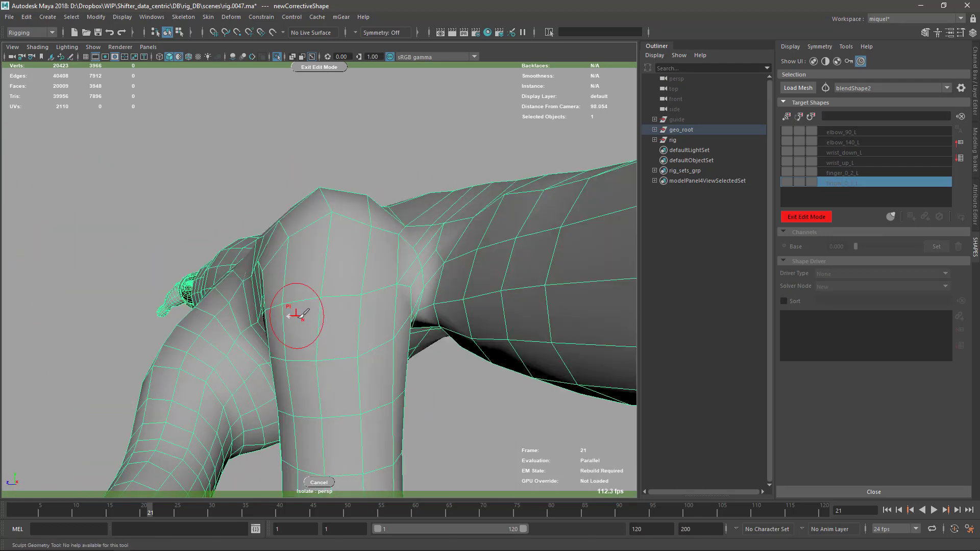
pyautogui.moveTo(347, 236); pyautogui.dragTo(368, 217, button='middle')
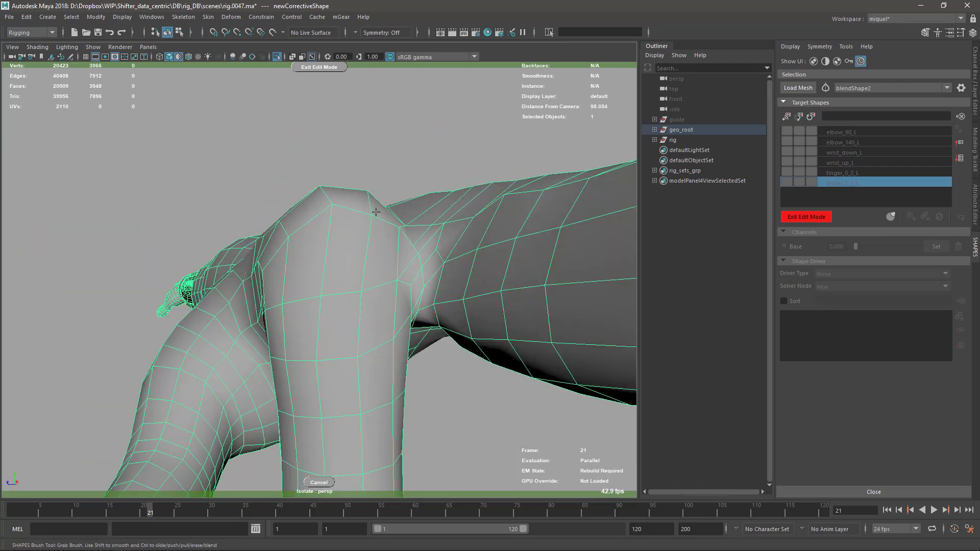
pyautogui.moveTo(376, 212); pyautogui.dragTo(294, 236)
# Select the two pinched faces in the base joint's inner crease and move them to open up the fold
pyautogui.keyDown('alt'); pyautogui.moveTo(291, 273); pyautogui.dragTo(341, 395, button='right'); pyautogui.keyUp('alt')
pyautogui.keyDown('alt'); pyautogui.moveTo(340, 394); pyautogui.dragTo(385, 317, button='middle'); pyautogui.keyUp('alt')
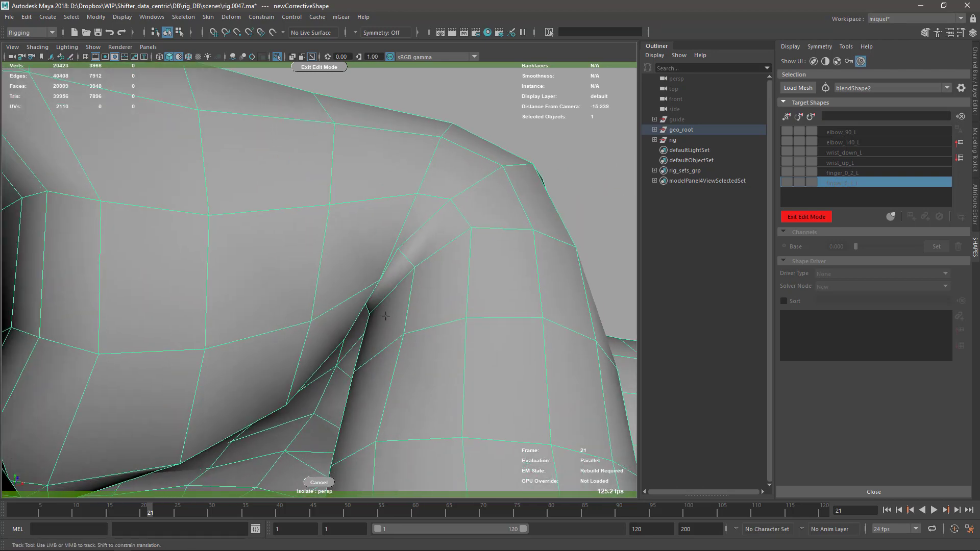
pyautogui.click(391, 275)
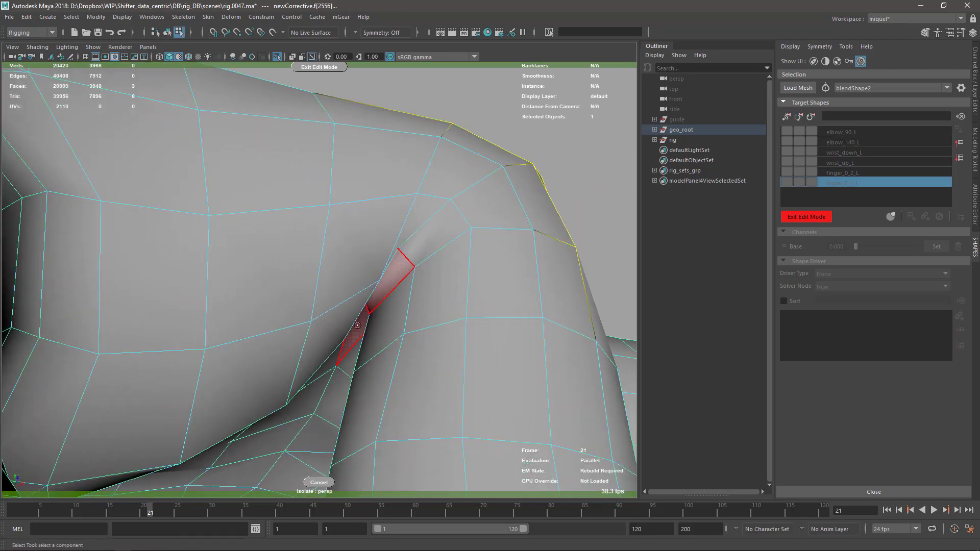
pyautogui.keyDown('alt'); pyautogui.moveTo(357, 325); pyautogui.dragTo(327, 311, button='right'); pyautogui.keyUp('alt')
pyautogui.keyDown('alt'); pyautogui.moveTo(327, 311); pyautogui.dragTo(343, 303); pyautogui.keyUp('alt')
pyautogui.keyDown('alt'); pyautogui.moveTo(343, 302); pyautogui.dragTo(356, 304, button='right'); pyautogui.keyUp('alt')
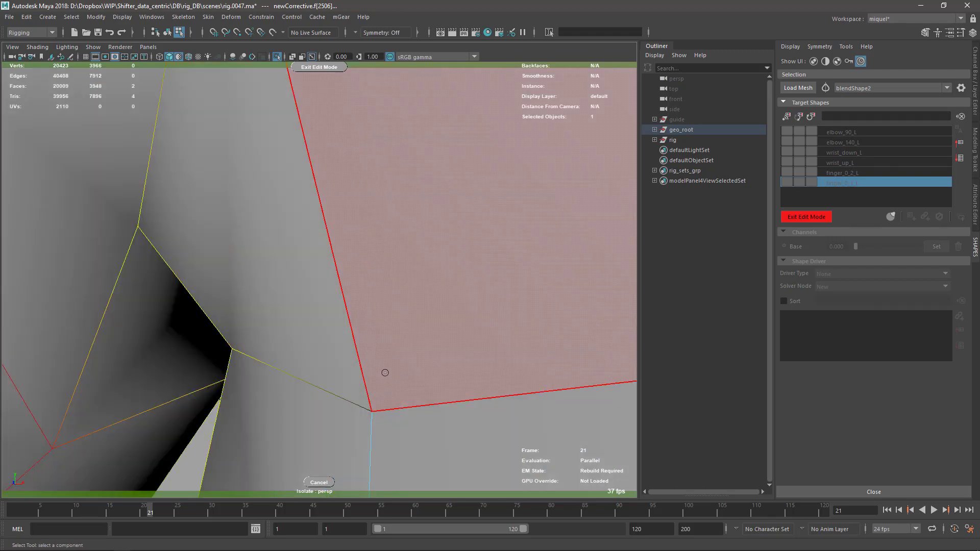
pyautogui.scroll(-4, 385, 372)
pyautogui.press('w')
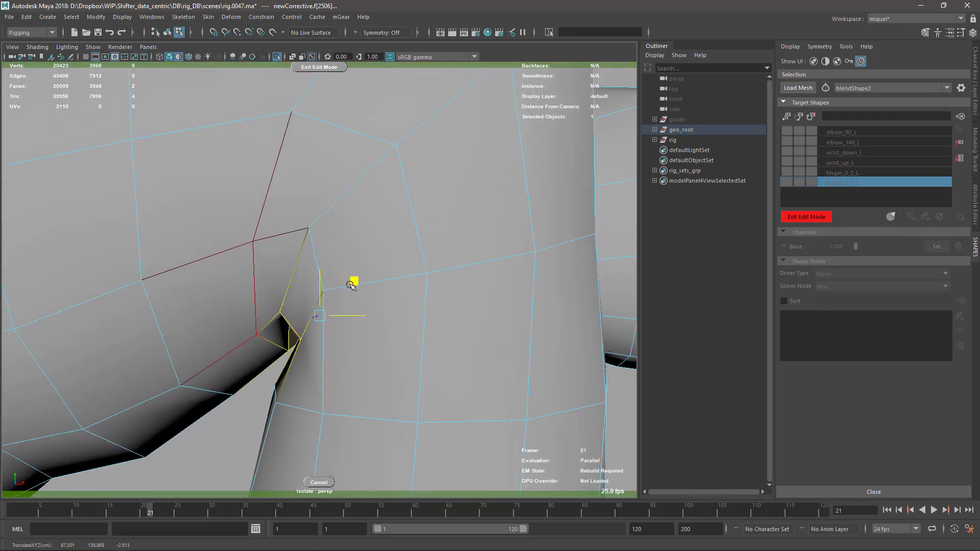
pyautogui.moveTo(350, 284); pyautogui.dragTo(360, 306)
# Show the other objects again, turn on Soft Select and move a face in the base joint's palm-side crease
pyautogui.scroll(-3, 307, 347)
pyautogui.hotkey('ctrl', '1')
pyautogui.press('b')
pyautogui.keyDown('alt'); pyautogui.moveTo(389, 356); pyautogui.dragTo(449, 327); pyautogui.keyUp('alt')
pyautogui.click(326, 294)
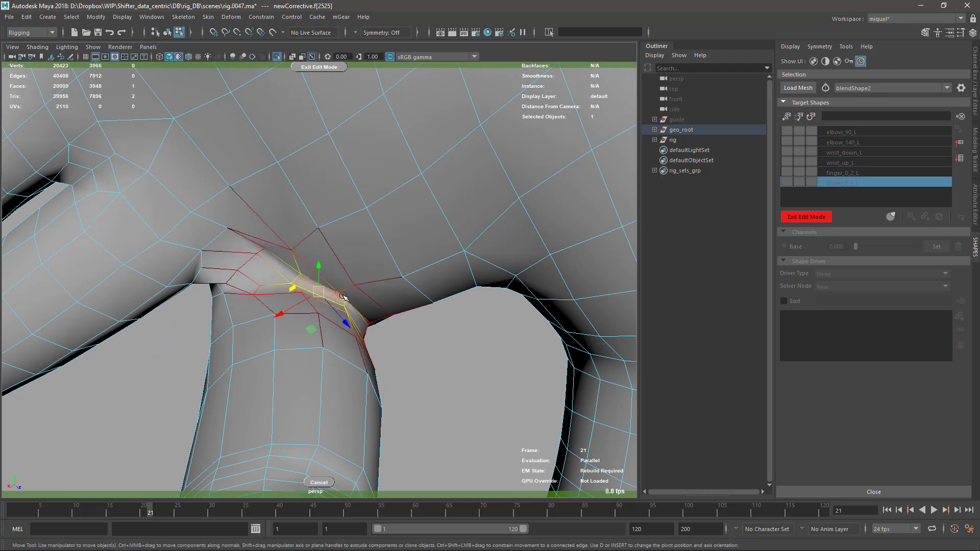
pyautogui.keyDown('alt'); pyautogui.moveTo(380, 278); pyautogui.dragTo(340, 289); pyautogui.keyUp('alt')
pyautogui.moveTo(287, 271); pyautogui.dragTo(305, 282)
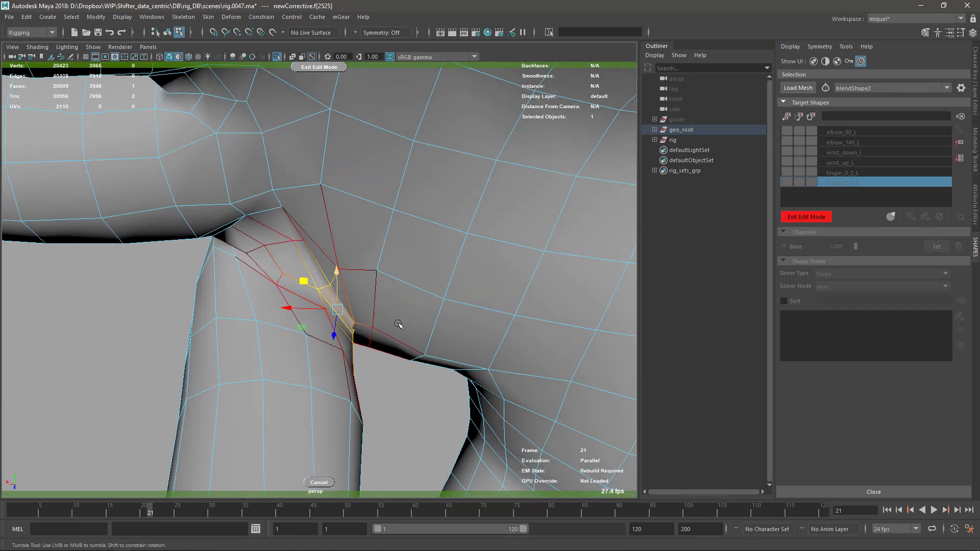
# Return to object selection and smooth the fold between palm and index finger with the Sculpt Geometry Tool
pyautogui.keyDown('alt'); pyautogui.moveTo(399, 326); pyautogui.dragTo(355, 338); pyautogui.keyUp('alt')
pyautogui.press('q')
pyautogui.press('F8')
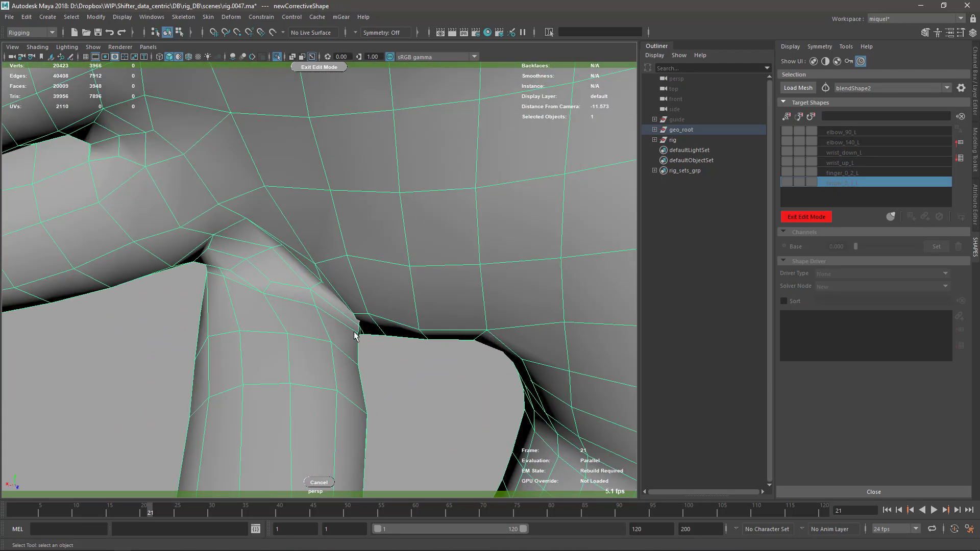
pyautogui.moveTo(238, 279); pyautogui.dragTo(299, 296)
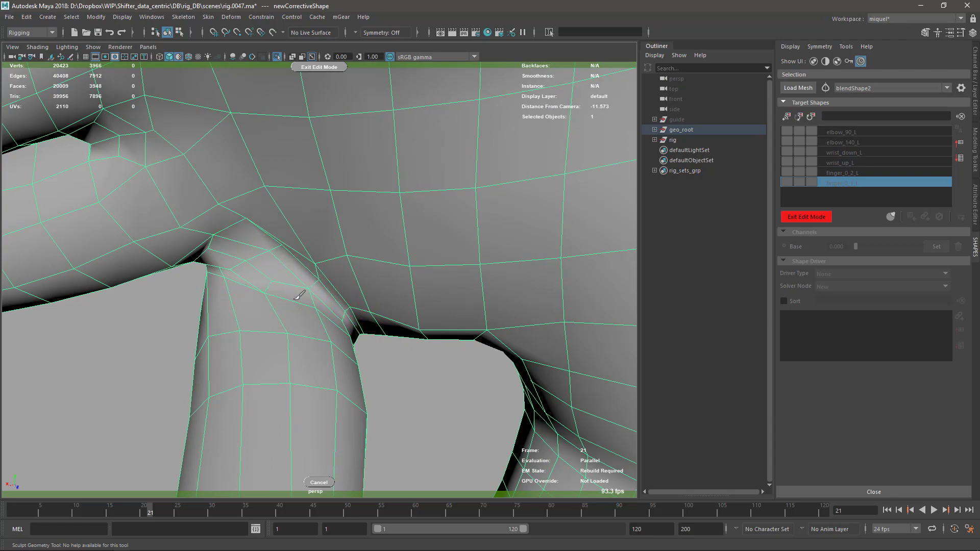
pyautogui.keyDown('alt'); pyautogui.moveTo(406, 370); pyautogui.dragTo(379, 276); pyautogui.keyUp('alt')
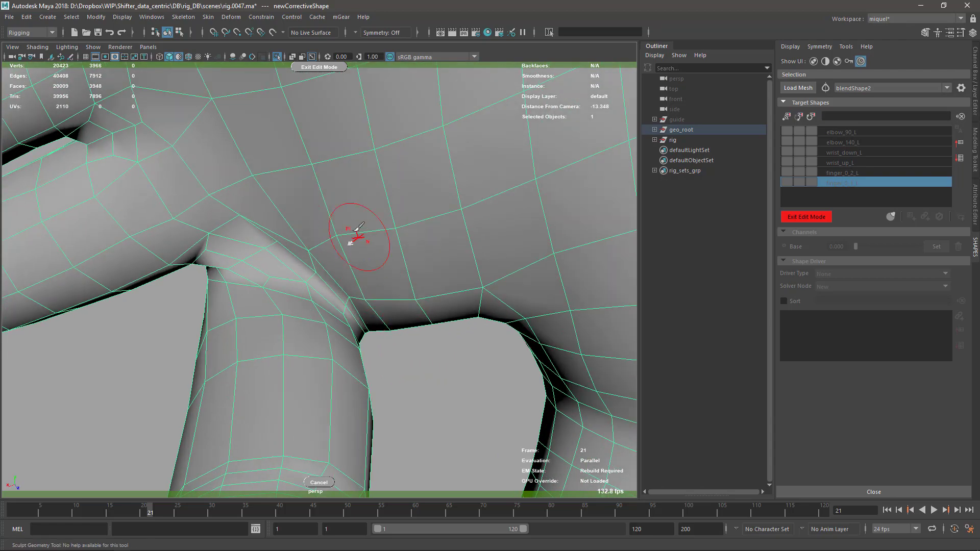
# Inspect the smoothed fold at the index finger's base from the palm, front and side
pyautogui.moveTo(472, 352)
pyautogui.keyDown('alt'); pyautogui.mouseDown()
pyautogui.moveTo(341, 358)
pyautogui.moveTo(360, 334)
pyautogui.moveTo(318, 320)
pyautogui.moveTo(326, 275)
pyautogui.moveTo(372, 284)
pyautogui.moveTo(495, 273)
pyautogui.moveTo(363, 265)
pyautogui.moveTo(442, 306)
pyautogui.mouseUp(); pyautogui.keyUp('alt')
pyautogui.press('y')
pyautogui.moveTo(408, 247)
pyautogui.keyDown('alt'); pyautogui.mouseDown()
pyautogui.moveTo(452, 312)
pyautogui.moveTo(285, 227)
pyautogui.moveTo(316, 230)
pyautogui.mouseUp(); pyautogui.keyUp('alt')
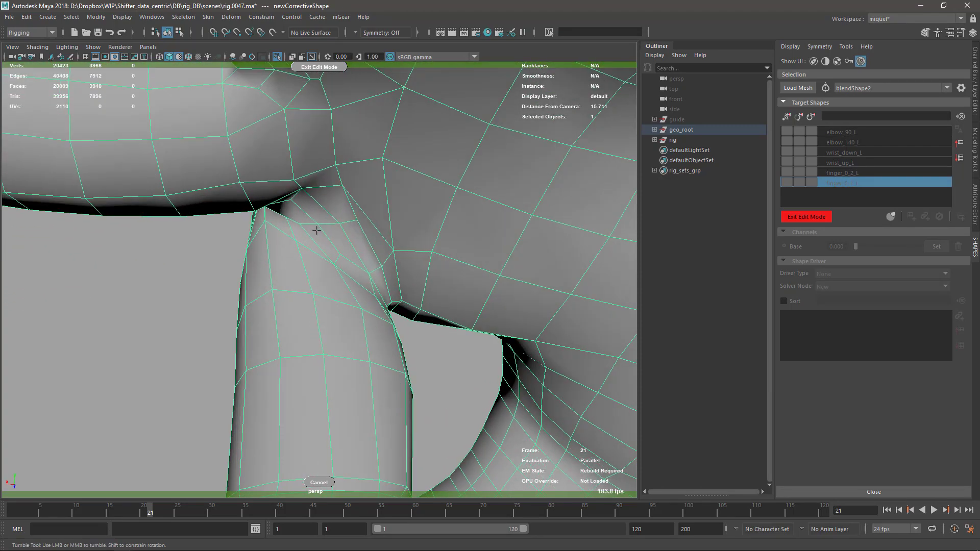
pyautogui.keyDown('alt'); pyautogui.moveTo(360, 273); pyautogui.dragTo(421, 173); pyautogui.keyUp('alt')
pyautogui.keyDown('alt'); pyautogui.moveTo(315, 174); pyautogui.dragTo(369, 257); pyautogui.keyUp('alt')
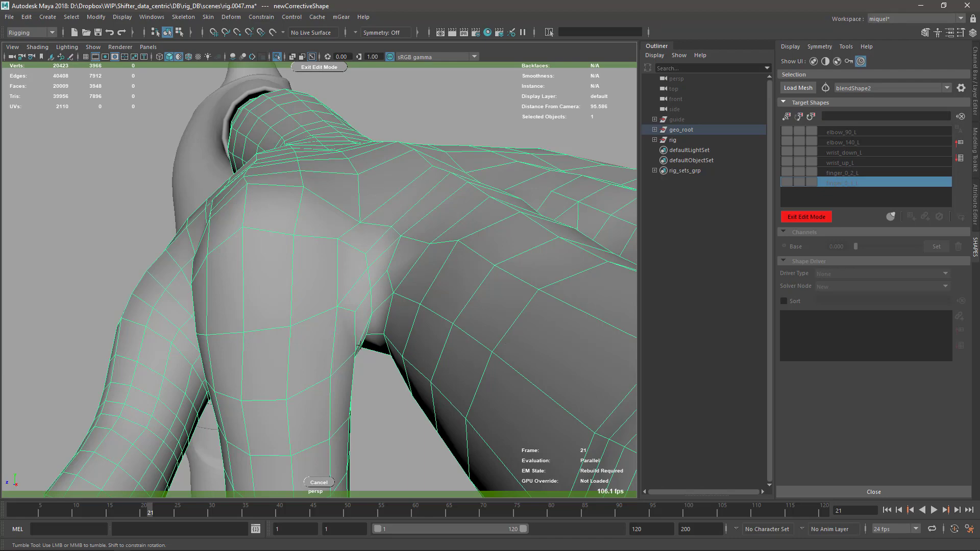
pyautogui.keyDown('alt'); pyautogui.moveTo(360, 346); pyautogui.dragTo(466, 328); pyautogui.keyUp('alt')
pyautogui.keyDown('alt'); pyautogui.moveTo(422, 262); pyautogui.dragTo(490, 241, button='middle'); pyautogui.keyUp('alt')
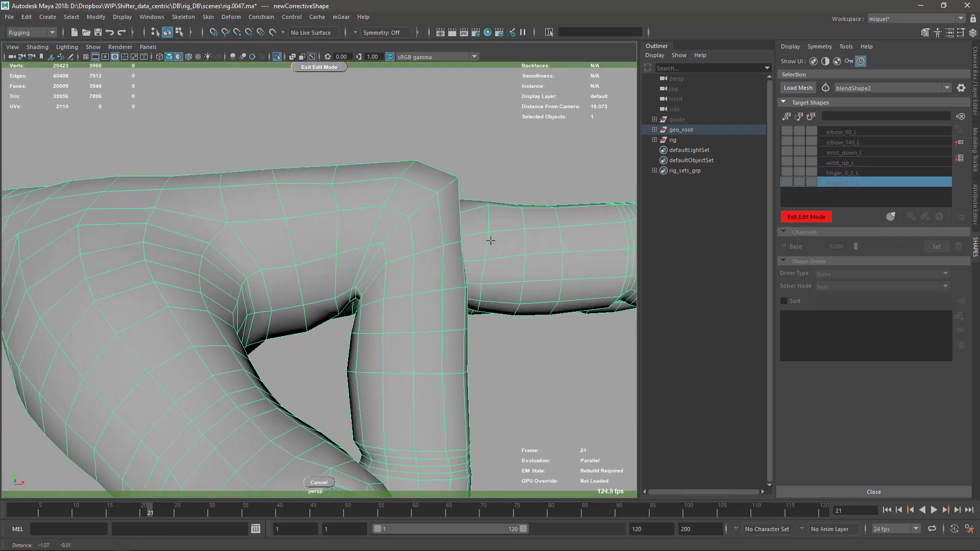
pyautogui.keyDown('alt'); pyautogui.moveTo(490, 240); pyautogui.dragTo(448, 267, button='right'); pyautogui.keyUp('alt')
pyautogui.keyDown('alt'); pyautogui.moveTo(448, 266); pyautogui.dragTo(445, 187); pyautogui.keyUp('alt')
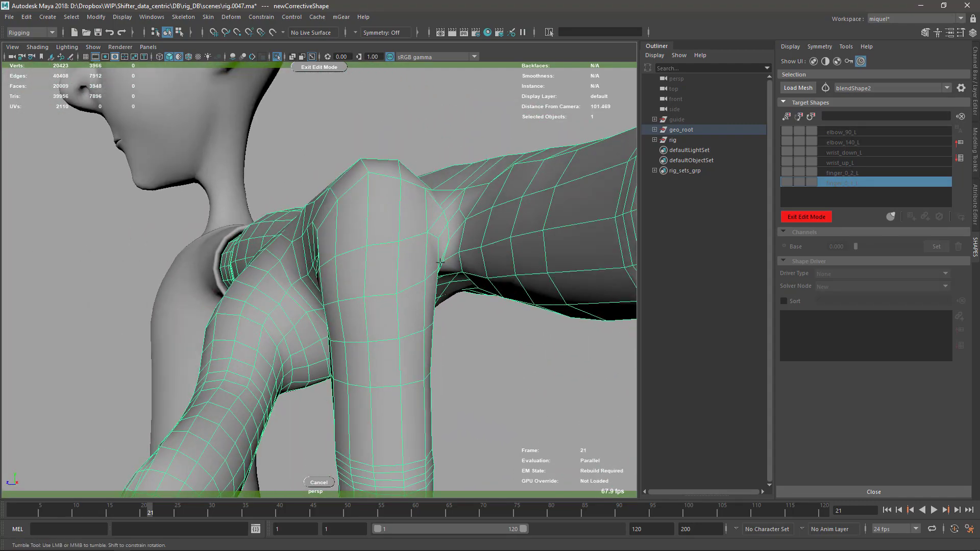
pyautogui.keyDown('alt'); pyautogui.moveTo(440, 262); pyautogui.dragTo(476, 189, button='right'); pyautogui.keyUp('alt')
# Sculpt the base joint's inner crease and push the finger's inner surface just below it outward with the Sculpt Geometry Tool
pyautogui.keyDown('alt'); pyautogui.moveTo(534, 236); pyautogui.dragTo(266, 284); pyautogui.keyUp('alt')
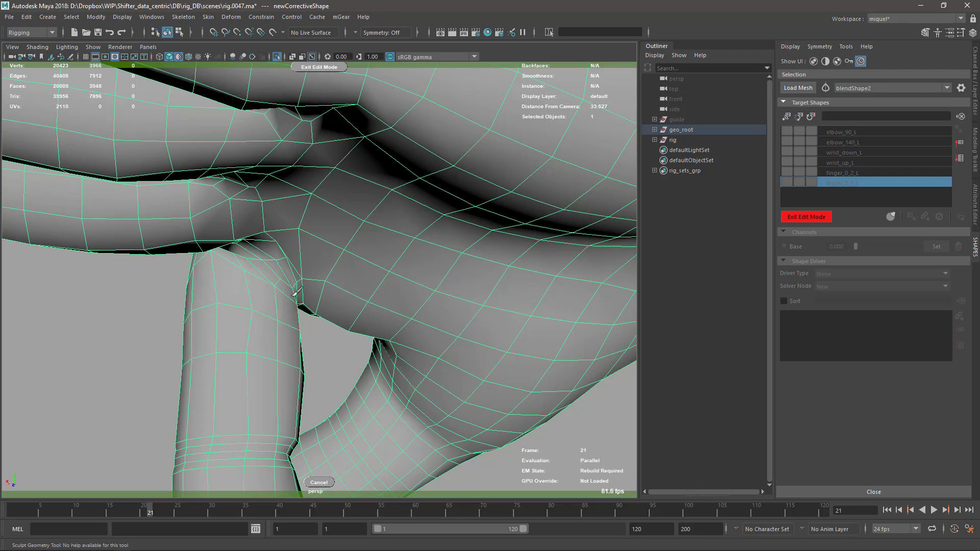
pyautogui.moveTo(342, 329)
pyautogui.keyDown('alt'); pyautogui.mouseDown()
pyautogui.moveTo(245, 325)
pyautogui.moveTo(385, 363)
pyautogui.moveTo(332, 305)
pyautogui.mouseUp(); pyautogui.keyUp('alt')
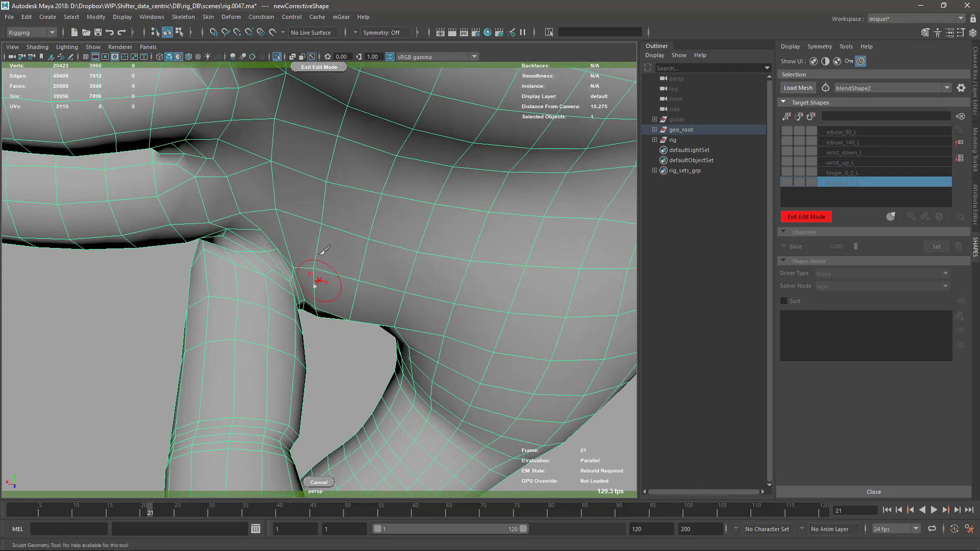
pyautogui.keyDown('alt'); pyautogui.moveTo(390, 338); pyautogui.dragTo(260, 319); pyautogui.keyUp('alt')
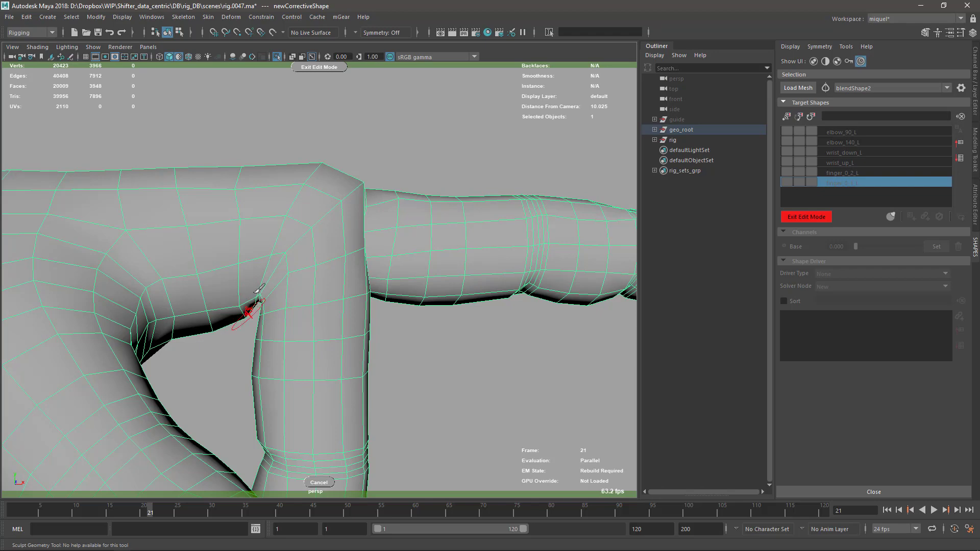
pyautogui.keyDown('alt'); pyautogui.moveTo(241, 284); pyautogui.dragTo(273, 330); pyautogui.keyUp('alt')
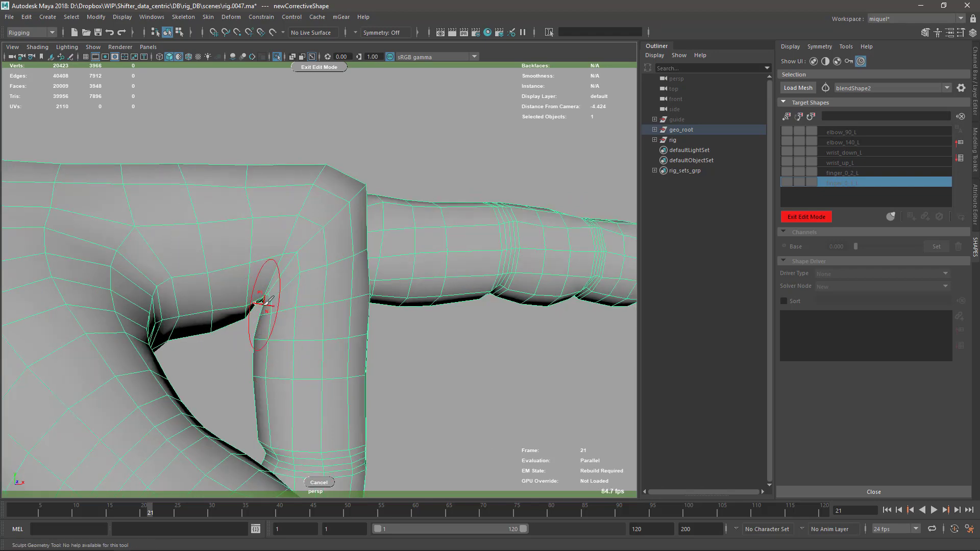
pyautogui.moveTo(266, 309); pyautogui.dragTo(261, 369)
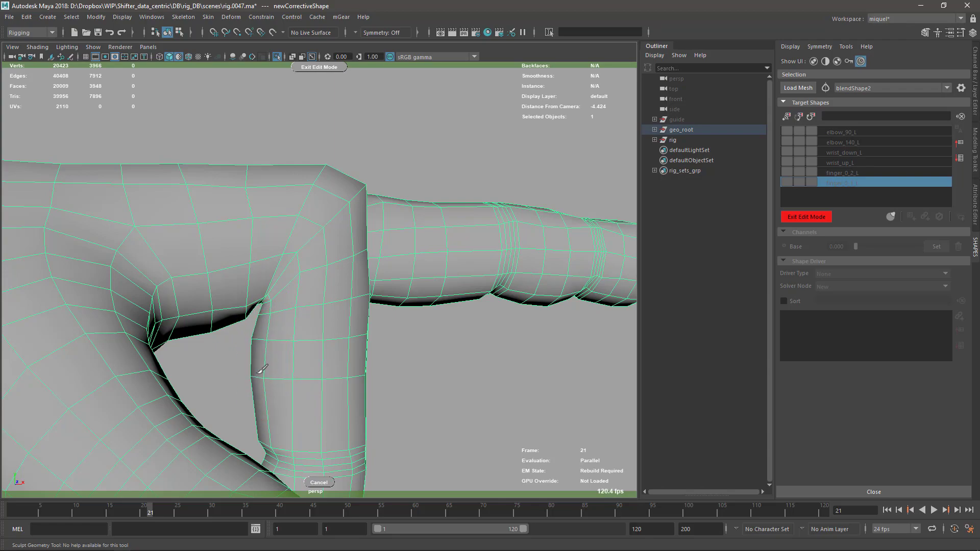
pyautogui.moveTo(262, 313)
pyautogui.mouseDown()
pyautogui.moveTo(302, 303)
pyautogui.moveTo(286, 281)
pyautogui.moveTo(319, 269)
pyautogui.mouseUp()
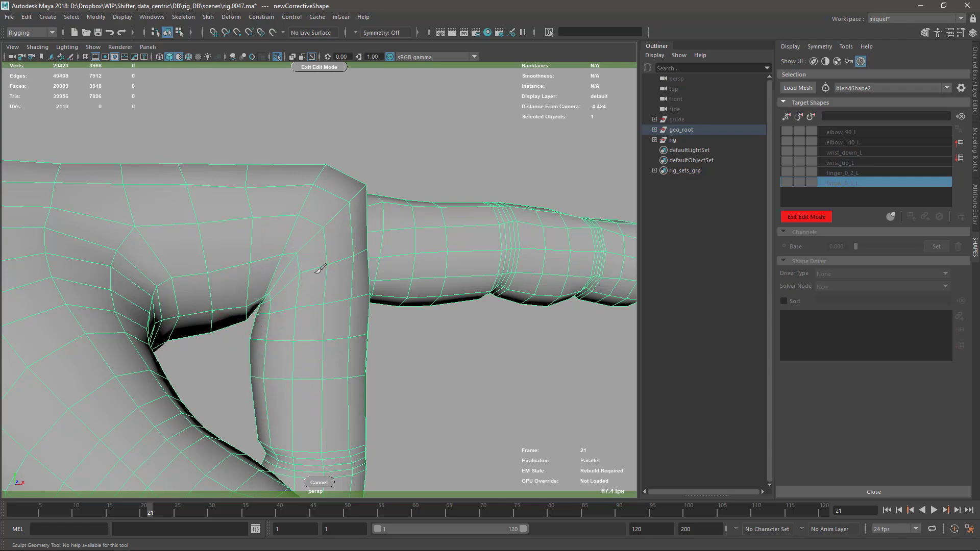
pyautogui.moveTo(360, 221)
pyautogui.keyDown('alt'); pyautogui.mouseDown()
pyautogui.moveTo(323, 328)
pyautogui.moveTo(286, 309)
pyautogui.mouseUp(); pyautogui.keyUp('alt')
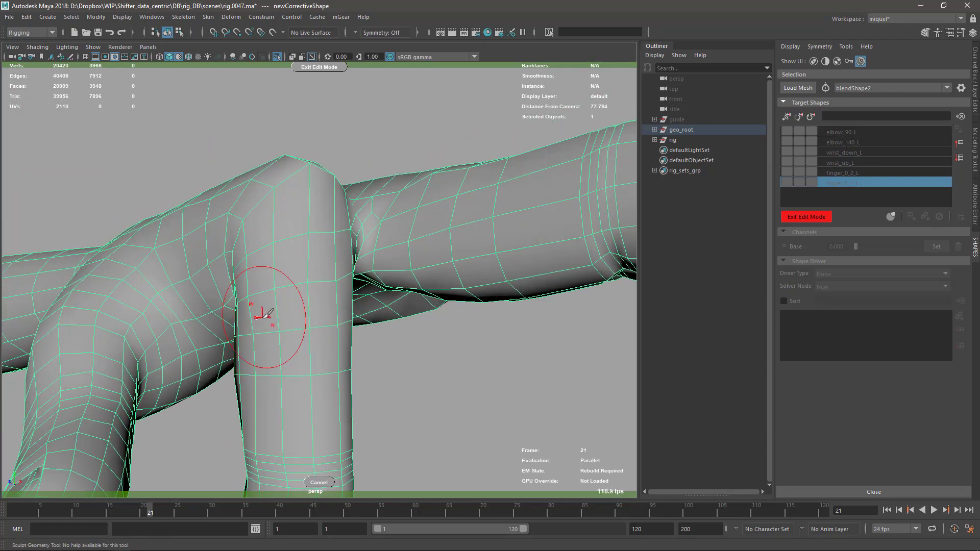
# Deselect the mesh, check the bent finger's silhouette and exit the corrective's edit mode
pyautogui.press('q')
pyautogui.click(419, 405)
pyautogui.keyDown('alt'); pyautogui.moveTo(420, 406); pyautogui.dragTo(465, 401); pyautogui.keyUp('alt')
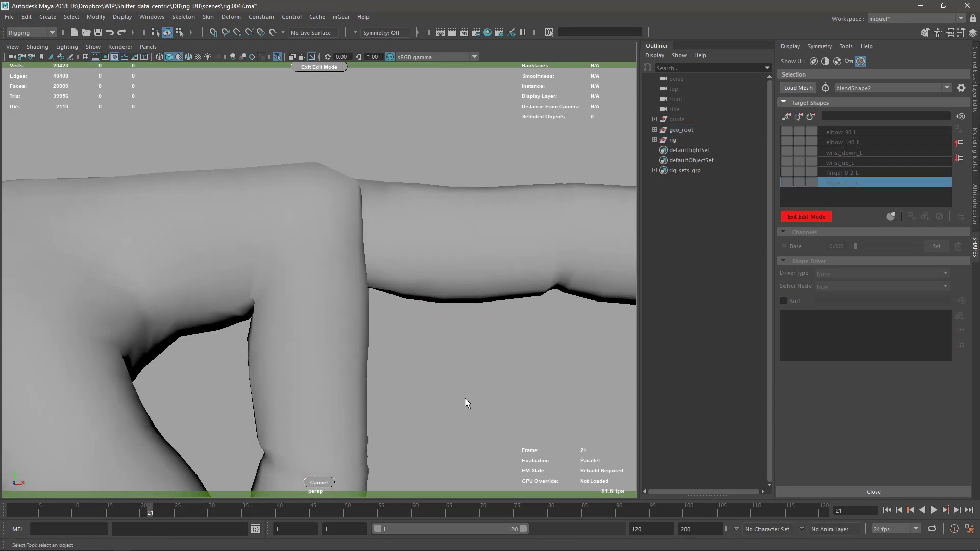
pyautogui.keyDown('alt'); pyautogui.moveTo(465, 401); pyautogui.dragTo(283, 276, button='right'); pyautogui.keyUp('alt')
pyautogui.keyDown('alt'); pyautogui.moveTo(282, 276); pyautogui.dragTo(408, 320); pyautogui.keyUp('alt')
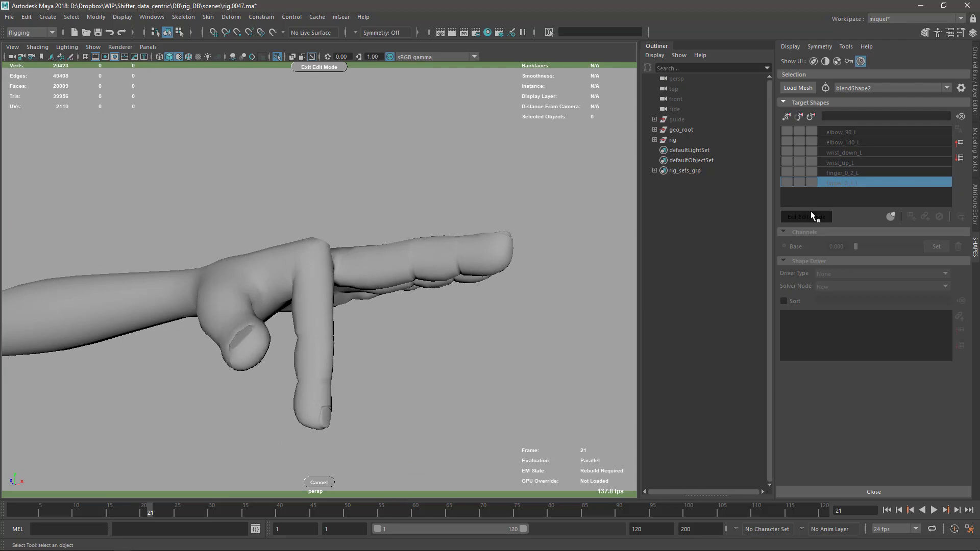
pyautogui.click(811, 215)
# Rename the newCorrective target shape to finger_0_0_L
pyautogui.doubleClick(847, 182)
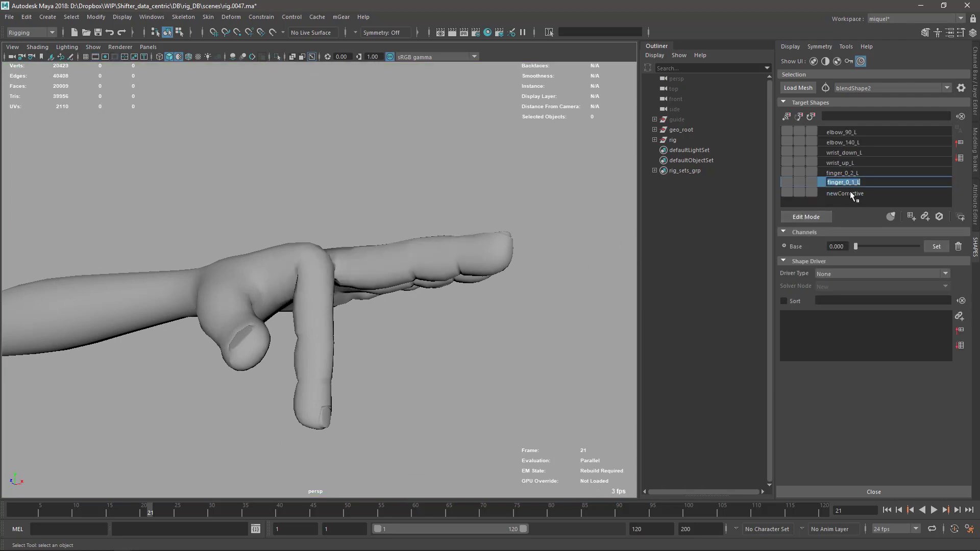
pyautogui.doubleClick(854, 193)
pyautogui.write('finger_0_1_L')
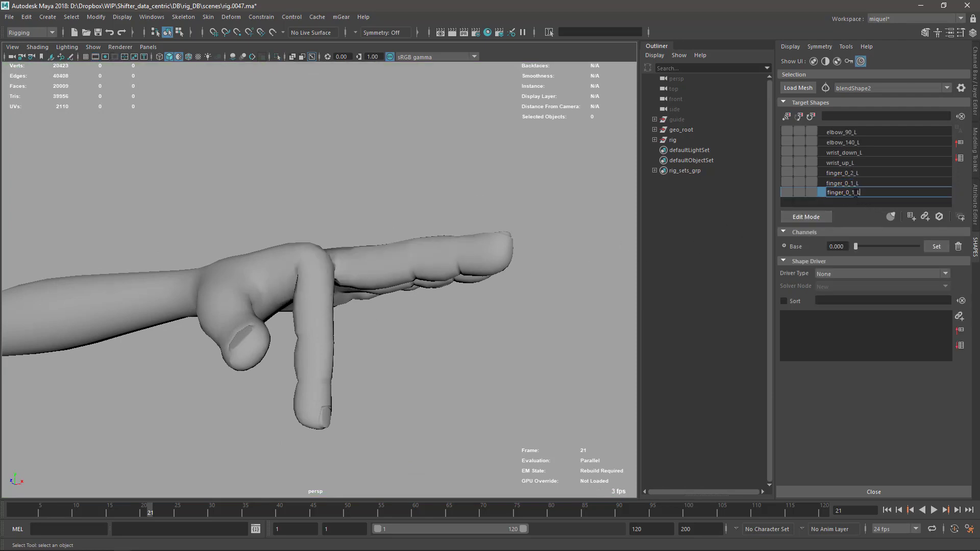
pyautogui.click(854, 193)
pyautogui.press('BackSpace')
pyautogui.write('0')
pyautogui.press('Return')
# Go to frame 22 and set the finger_0_2_L, finger_0_1_L and finger_0_0_L targets to 1.000 together
pyautogui.keyDown('alt'); pyautogui.moveTo(506, 285); pyautogui.dragTo(417, 297); pyautogui.keyUp('alt')
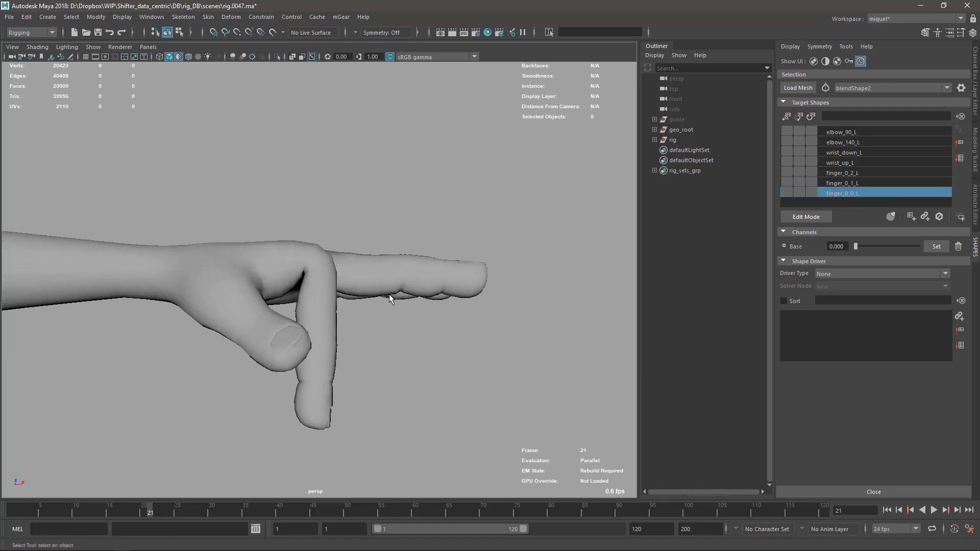
pyautogui.hotkey('alt', '.')
pyautogui.keyDown('alt'); pyautogui.moveTo(346, 304); pyautogui.dragTo(475, 299, button='right'); pyautogui.keyUp('alt')
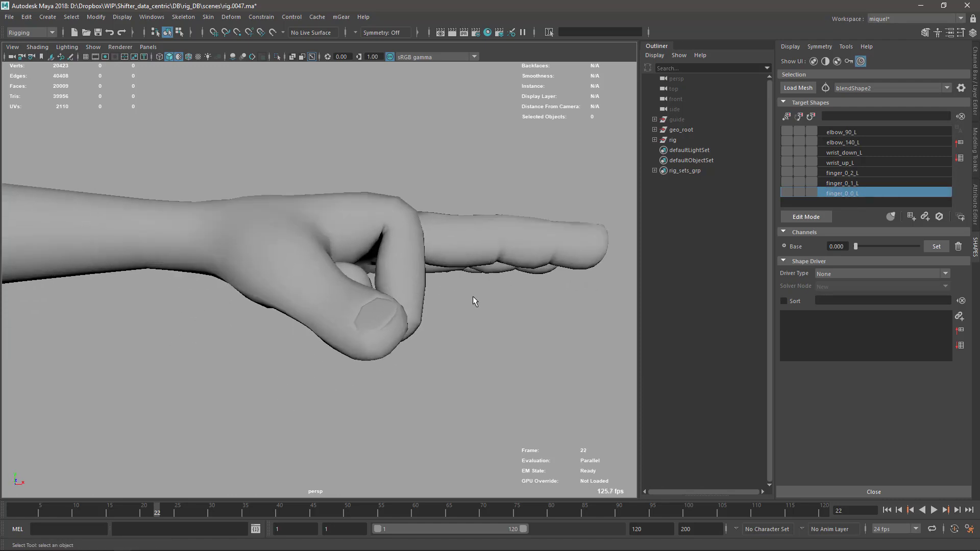
pyautogui.keyDown('alt'); pyautogui.moveTo(474, 299); pyautogui.dragTo(429, 281); pyautogui.keyUp('alt')
pyautogui.keyDown('alt'); pyautogui.moveTo(391, 252); pyautogui.dragTo(461, 316, button='right'); pyautogui.keyUp('alt')
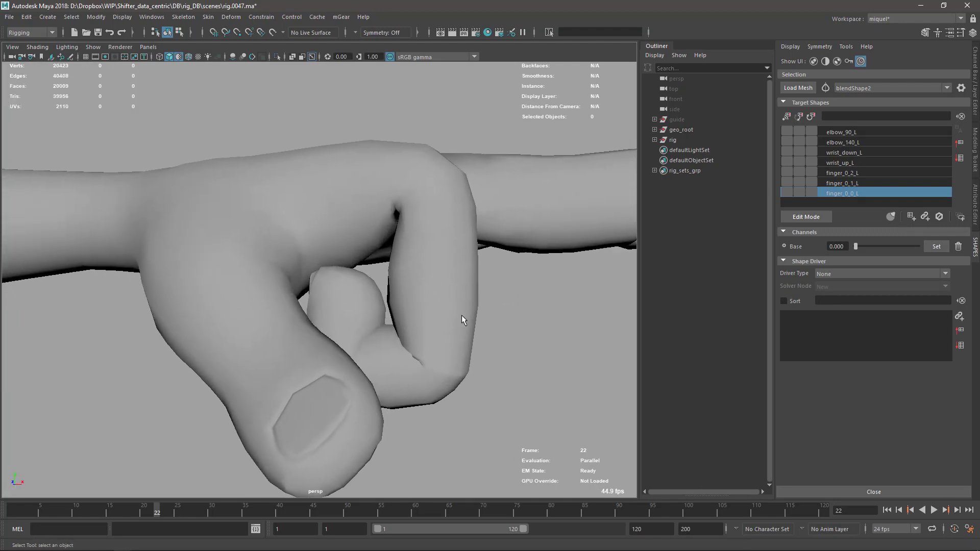
pyautogui.keyDown('alt'); pyautogui.moveTo(461, 316); pyautogui.dragTo(386, 273); pyautogui.keyUp('alt')
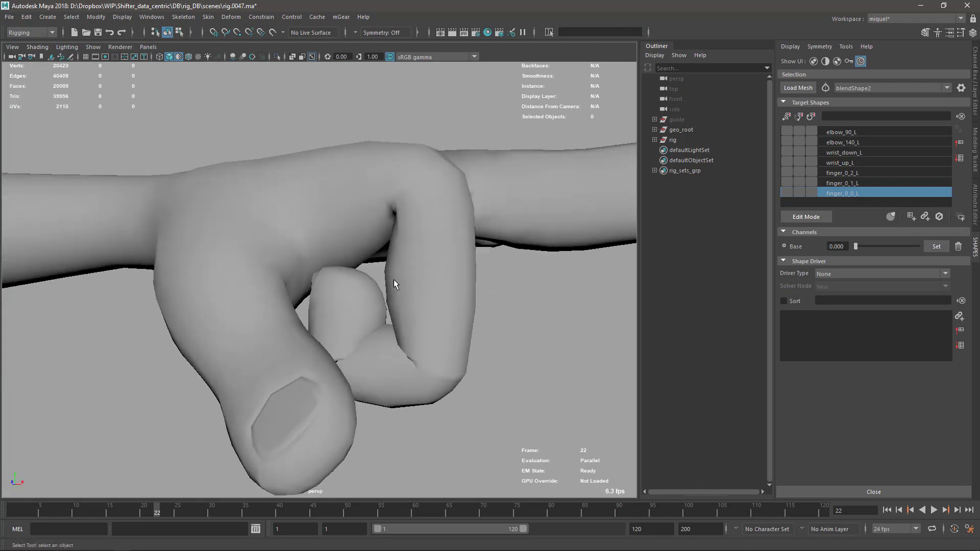
pyautogui.click(849, 174)
pyautogui.keyDown('shift'); pyautogui.click(850, 194); pyautogui.keyUp('shift')
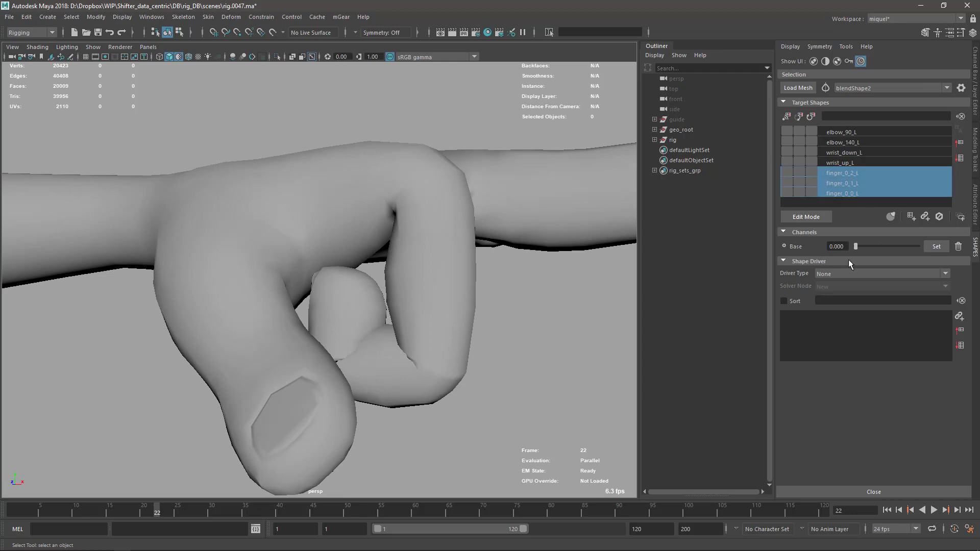
pyautogui.moveTo(855, 246); pyautogui.dragTo(918, 246)
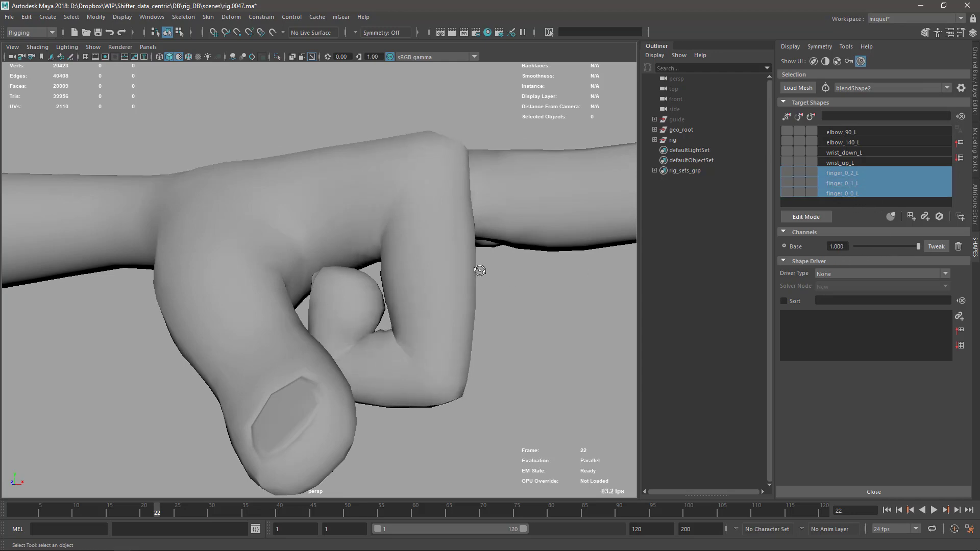
# Examine the fully curled index finger from the palm and thumb sides with the three correctives on
pyautogui.keyDown('alt'); pyautogui.moveTo(480, 271); pyautogui.dragTo(312, 262); pyautogui.keyUp('alt')
pyautogui.keyDown('alt'); pyautogui.moveTo(390, 254); pyautogui.dragTo(367, 236, button='middle'); pyautogui.keyUp('alt')
pyautogui.keyDown('alt'); pyautogui.moveTo(367, 235); pyautogui.dragTo(369, 234, button='right'); pyautogui.keyUp('alt')
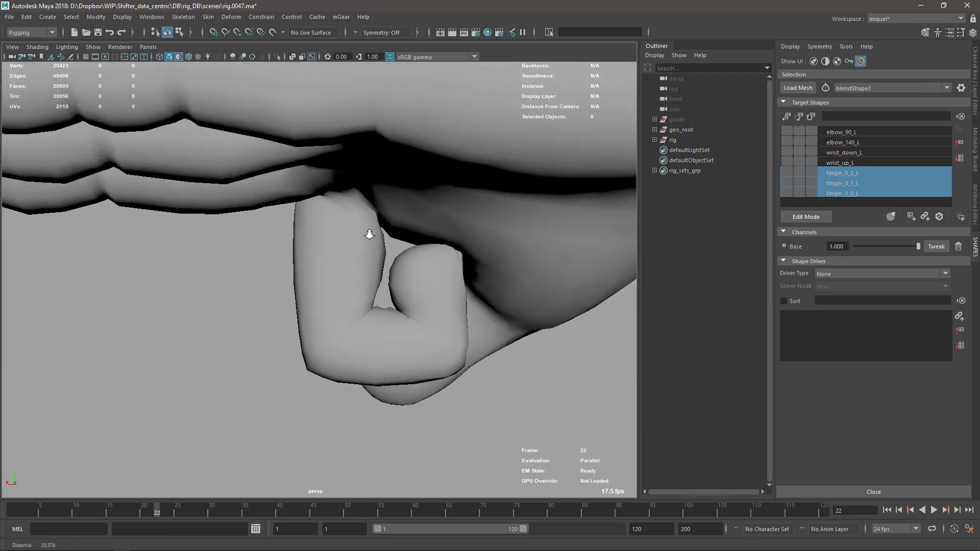
pyautogui.keyDown('alt'); pyautogui.moveTo(392, 280); pyautogui.dragTo(457, 291); pyautogui.keyUp('alt')
pyautogui.keyDown('alt'); pyautogui.moveTo(357, 299); pyautogui.dragTo(555, 312); pyautogui.keyUp('alt')
pyautogui.keyDown('alt'); pyautogui.moveTo(391, 237); pyautogui.dragTo(424, 225, button='right'); pyautogui.keyUp('alt')
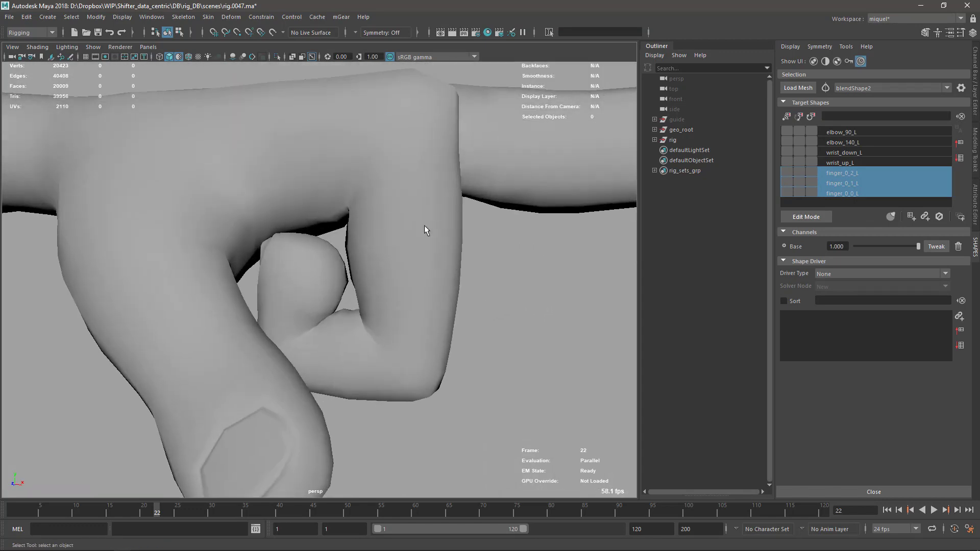
pyautogui.keyDown('alt'); pyautogui.moveTo(388, 271); pyautogui.dragTo(423, 259, button='middle'); pyautogui.keyUp('alt')
pyautogui.keyDown('alt'); pyautogui.moveTo(369, 279); pyautogui.dragTo(409, 271, button='right'); pyautogui.keyUp('alt')
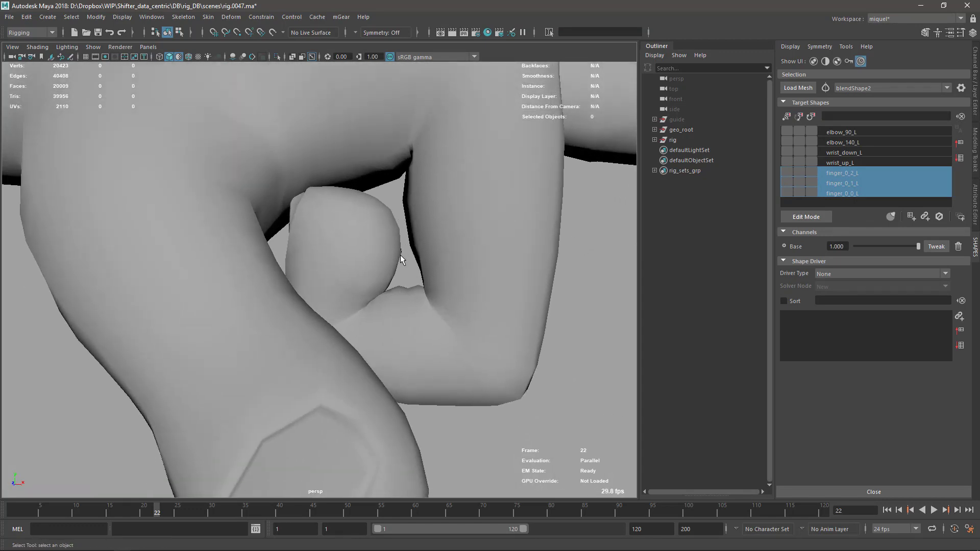
# Enter edit mode for a new corrective at frame 22 and begin sculpting the curled finger's middle joint crease on the isolated mesh
pyautogui.click(807, 216)
pyautogui.keyDown('alt'); pyautogui.moveTo(424, 309); pyautogui.dragTo(435, 274, button='right'); pyautogui.keyUp('alt')
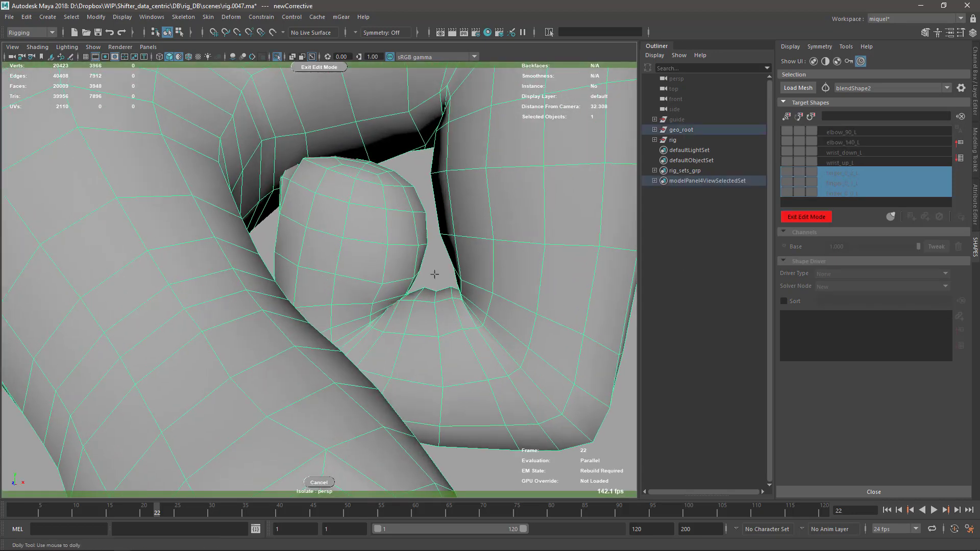
pyautogui.keyDown('alt'); pyautogui.moveTo(434, 274); pyautogui.dragTo(400, 309); pyautogui.keyUp('alt')
pyautogui.moveTo(414, 268)
pyautogui.mouseDown()
pyautogui.moveTo(402, 280)
pyautogui.moveTo(402, 270)
pyautogui.moveTo(400, 285)
pyautogui.moveTo(406, 266)
pyautogui.moveTo(392, 257)
pyautogui.mouseUp()
pyautogui.press('y')
pyautogui.press('b')
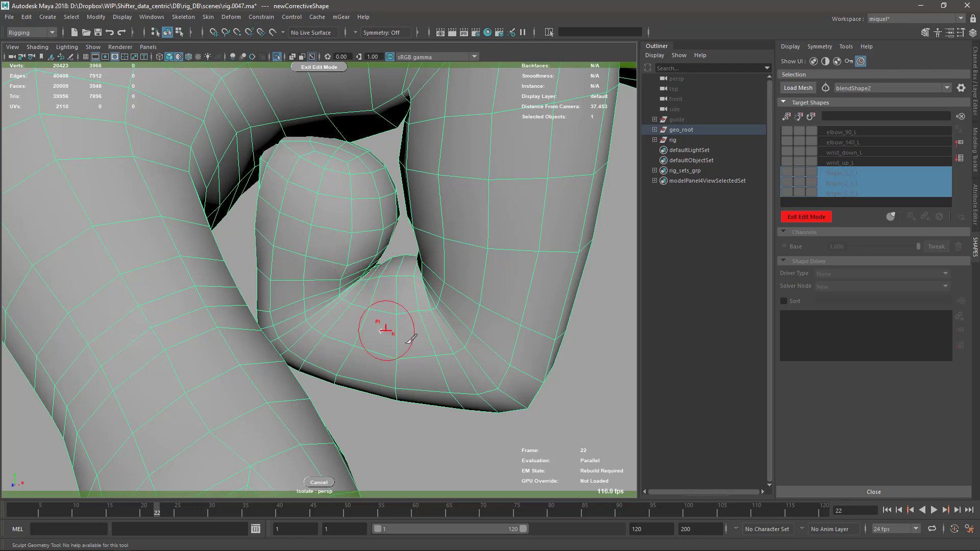
pyautogui.moveTo(444, 238)
pyautogui.keyDown('alt'); pyautogui.mouseDown()
pyautogui.moveTo(383, 254)
pyautogui.moveTo(403, 228)
pyautogui.moveTo(396, 214)
pyautogui.mouseUp(); pyautogui.keyUp('alt')
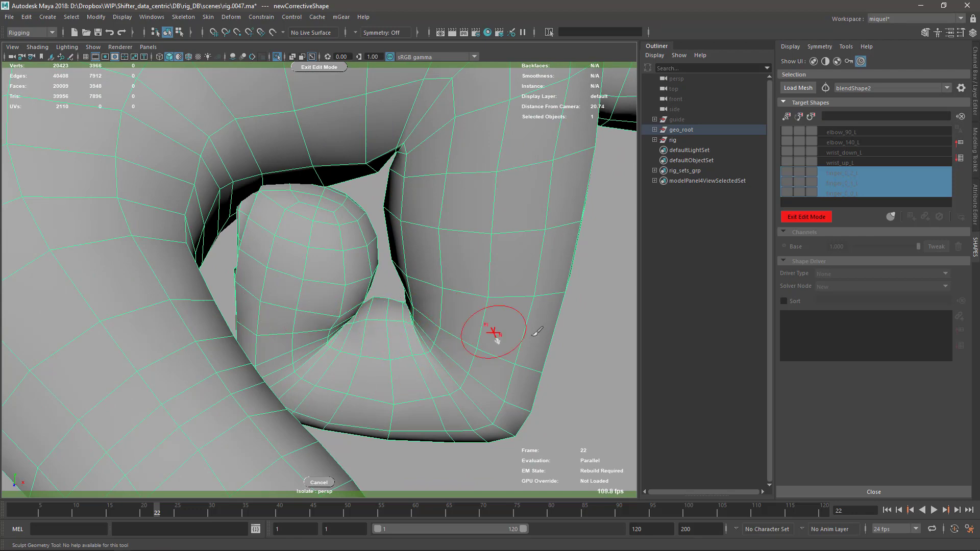
# Smooth the inner crease at the curled index finger's middle joint, working from both sides of the finger
pyautogui.keyDown('alt'); pyautogui.moveTo(532, 334); pyautogui.dragTo(344, 262); pyautogui.keyUp('alt')
pyautogui.keyDown('alt'); pyautogui.moveTo(341, 332); pyautogui.dragTo(348, 312); pyautogui.keyUp('alt')
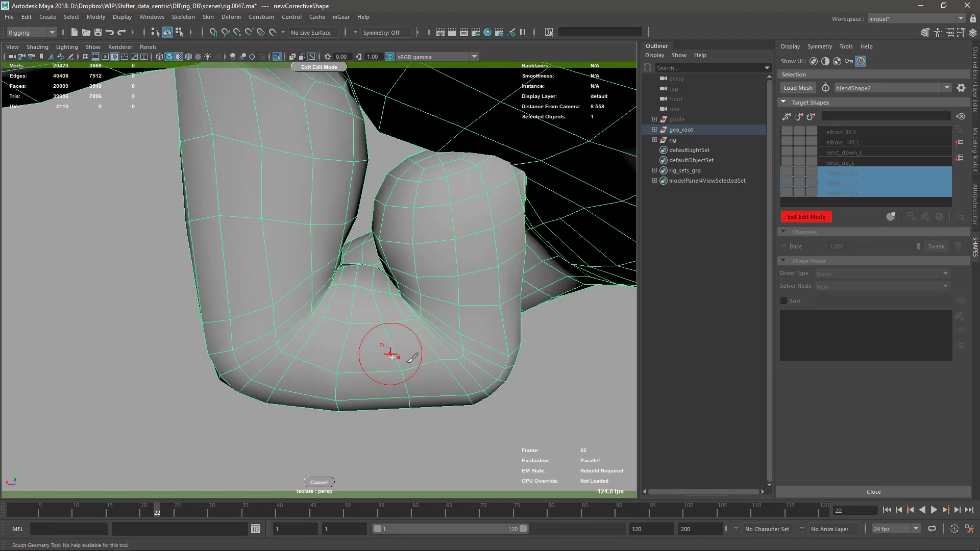
pyautogui.keyDown('shift'); pyautogui.moveTo(400, 288); pyautogui.dragTo(398, 298); pyautogui.keyUp('shift')
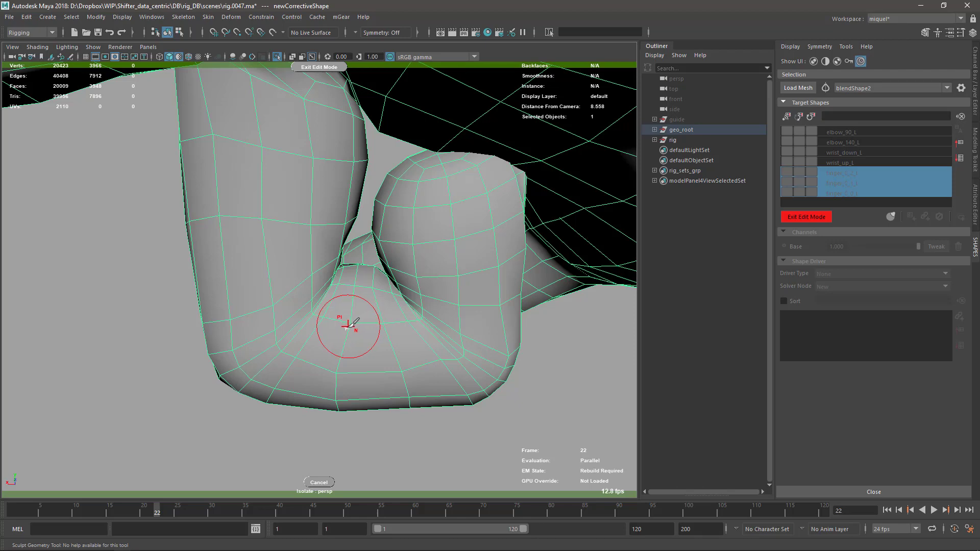
pyautogui.moveTo(371, 302)
pyautogui.keyDown('alt'); pyautogui.mouseDown()
pyautogui.moveTo(361, 325)
pyautogui.moveTo(333, 338)
pyautogui.mouseUp(); pyautogui.keyUp('alt')
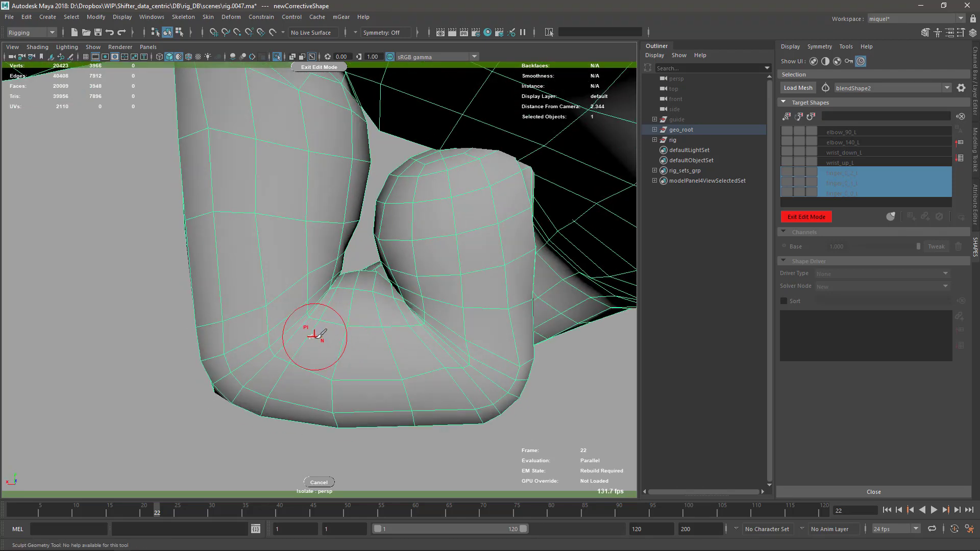
pyautogui.moveTo(371, 369)
pyautogui.keyDown('shift'); pyautogui.mouseDown()
pyautogui.moveTo(438, 374)
pyautogui.moveTo(399, 339)
pyautogui.moveTo(428, 295)
pyautogui.moveTo(328, 321)
pyautogui.moveTo(378, 317)
pyautogui.moveTo(385, 297)
pyautogui.mouseUp(); pyautogui.keyUp('shift')
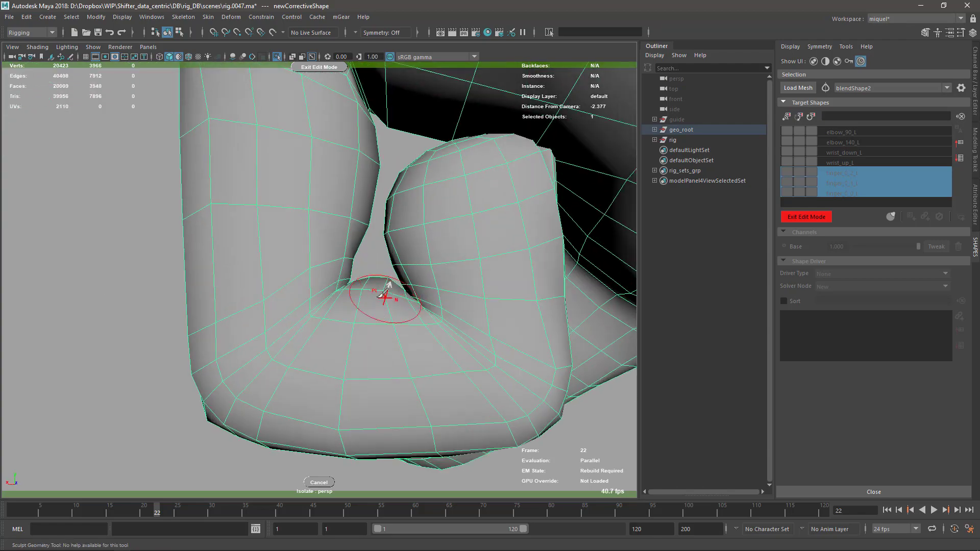
pyautogui.scroll(2, 385, 297)
pyautogui.keyDown('shift'); pyautogui.moveTo(353, 233); pyautogui.dragTo(356, 247); pyautogui.keyUp('shift')
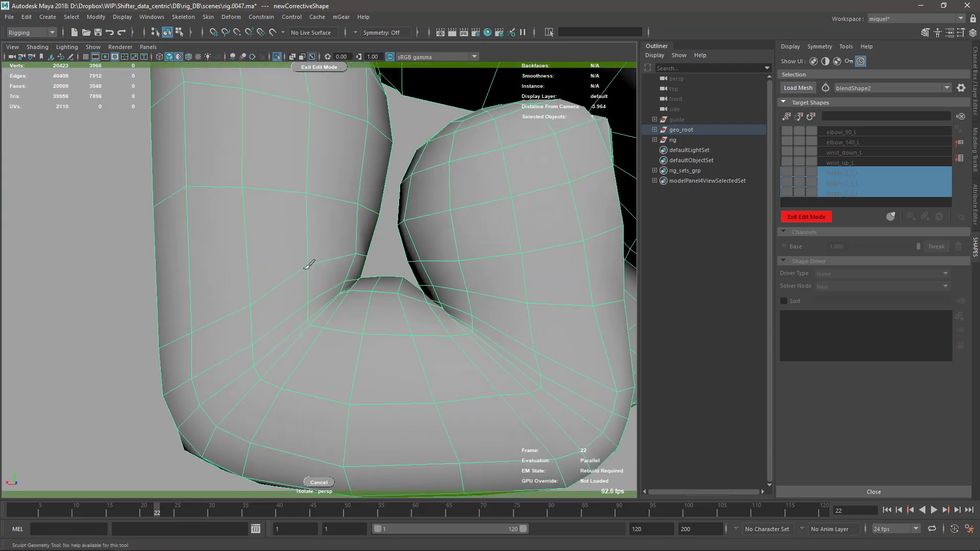
# Reshape the fold between the curled finger's base segment and tip segment with a sculpt stroke down into the crease
pyautogui.keyDown('alt'); pyautogui.moveTo(259, 284); pyautogui.dragTo(409, 273); pyautogui.keyUp('alt')
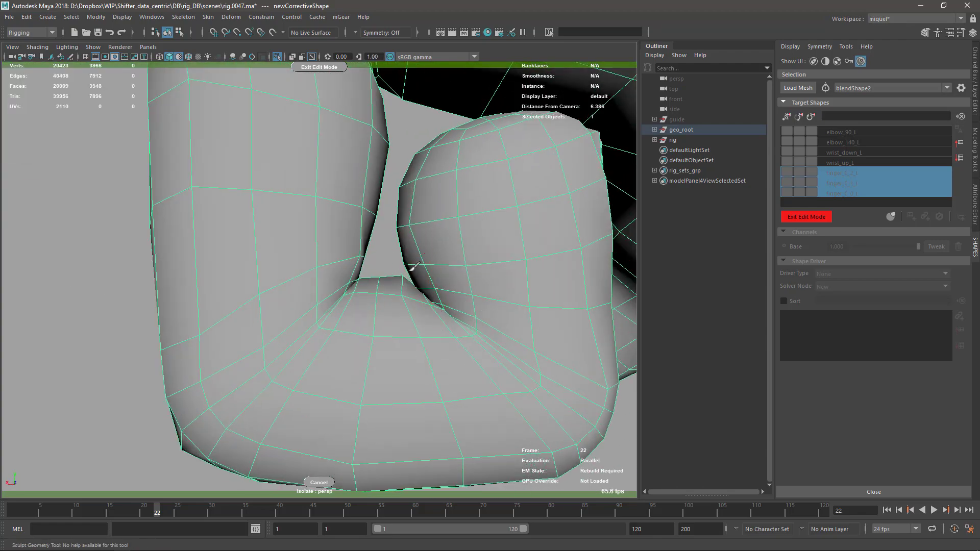
pyautogui.keyDown('alt'); pyautogui.moveTo(459, 323); pyautogui.dragTo(238, 326); pyautogui.keyUp('alt')
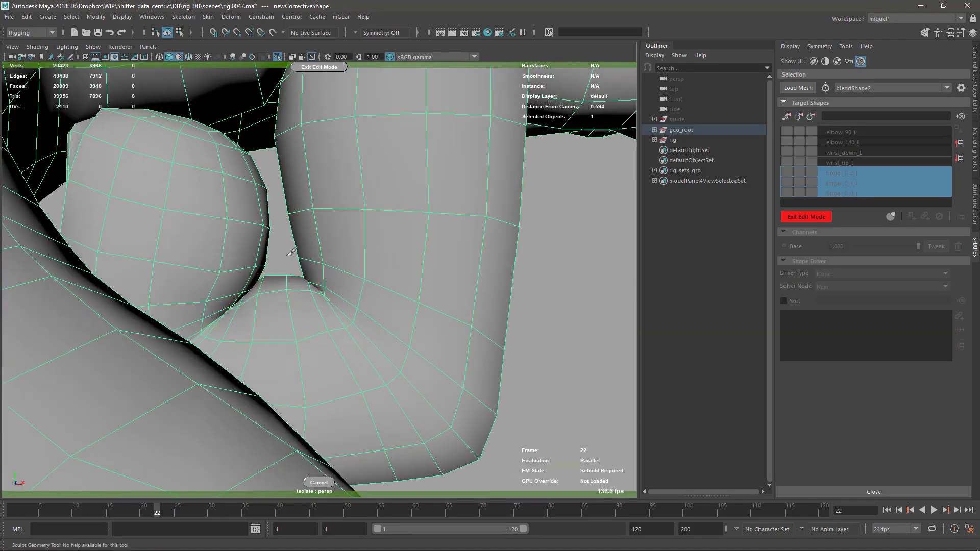
pyautogui.keyDown('alt'); pyautogui.moveTo(268, 275); pyautogui.dragTo(306, 278); pyautogui.keyUp('alt')
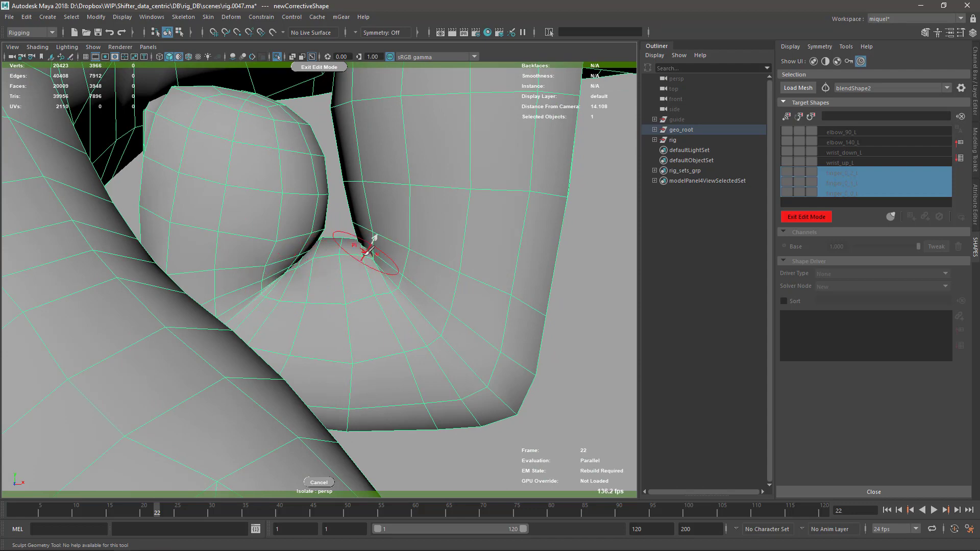
pyautogui.keyDown('alt'); pyautogui.moveTo(428, 269); pyautogui.dragTo(378, 265); pyautogui.keyUp('alt')
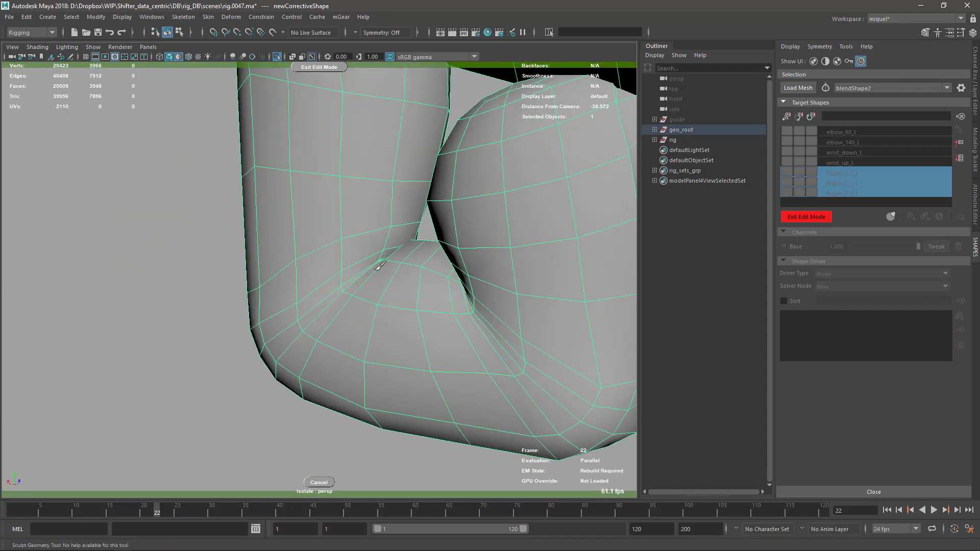
pyautogui.keyDown('alt'); pyautogui.moveTo(345, 305); pyautogui.dragTo(364, 261); pyautogui.keyUp('alt')
pyautogui.moveTo(367, 224)
pyautogui.mouseDown()
pyautogui.moveTo(367, 200)
pyautogui.moveTo(336, 255)
pyautogui.moveTo(397, 282)
pyautogui.moveTo(359, 279)
pyautogui.mouseUp()
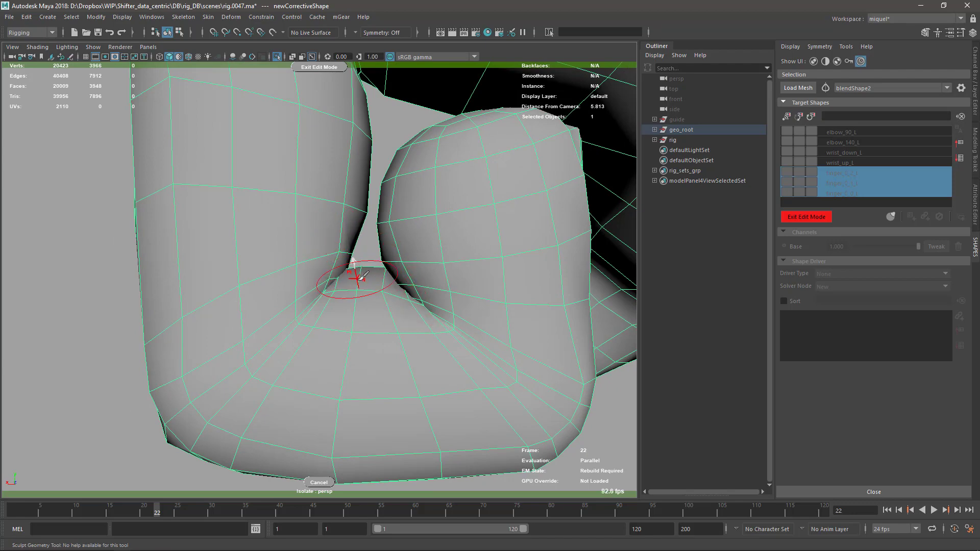
# Pull the inner surface of the finger's base segment toward the fingertip just above the crease with the Grab brush
pyautogui.moveTo(426, 284)
pyautogui.keyDown('alt'); pyautogui.mouseDown()
pyautogui.moveTo(267, 275)
pyautogui.moveTo(314, 274)
pyautogui.moveTo(280, 268)
pyautogui.moveTo(300, 210)
pyautogui.mouseUp(); pyautogui.keyUp('alt')
pyautogui.moveTo(303, 309)
pyautogui.keyDown('alt'); pyautogui.mouseDown()
pyautogui.moveTo(291, 324)
pyautogui.moveTo(256, 313)
pyautogui.mouseUp(); pyautogui.keyUp('alt')
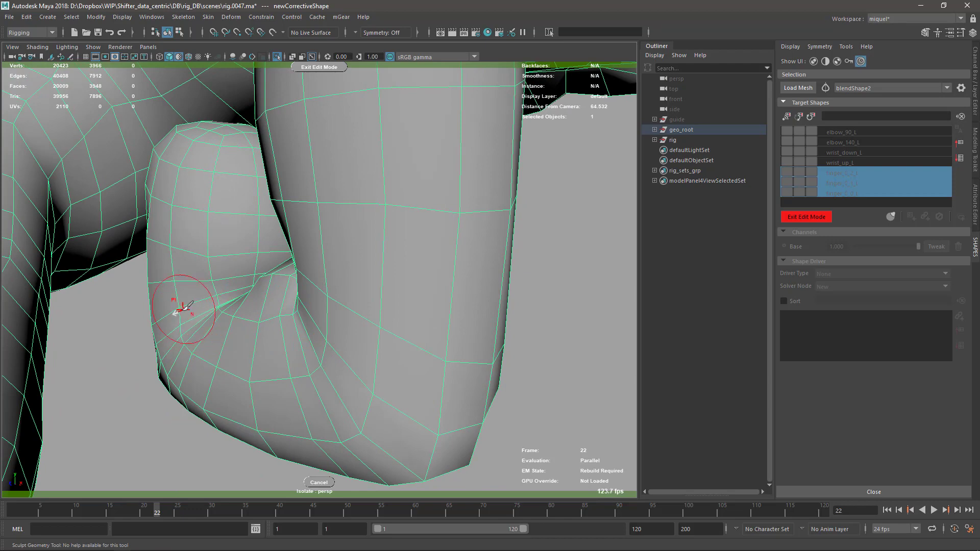
pyautogui.moveTo(262, 318)
pyautogui.keyDown('alt'); pyautogui.mouseDown()
pyautogui.moveTo(293, 310)
pyautogui.moveTo(321, 274)
pyautogui.moveTo(295, 268)
pyautogui.mouseUp(); pyautogui.keyUp('alt')
pyautogui.press('y')
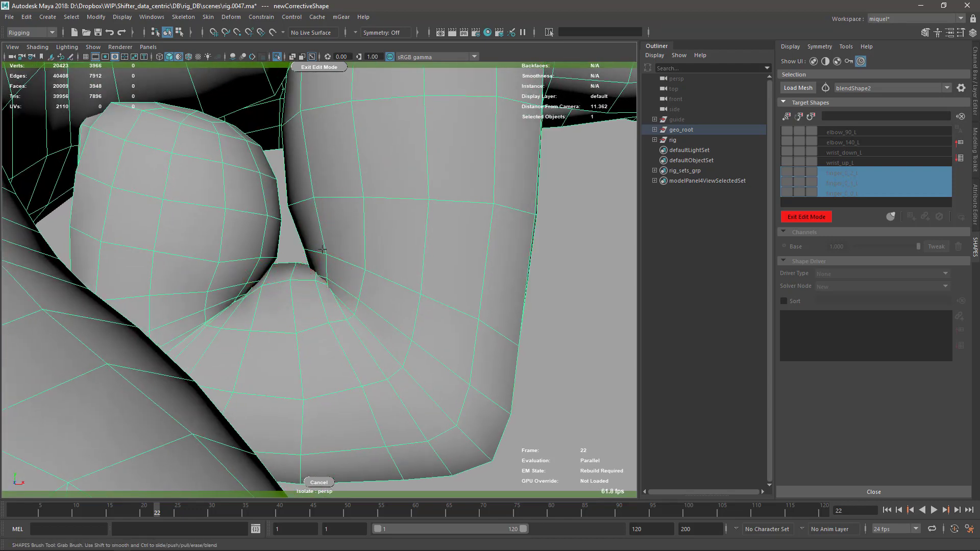
pyautogui.moveTo(309, 248)
pyautogui.mouseDown(button='middle')
pyautogui.moveTo(240, 252)
pyautogui.moveTo(261, 255)
pyautogui.mouseUp(button='middle')
pyautogui.moveTo(296, 263)
pyautogui.mouseDown()
pyautogui.moveTo(307, 240)
pyautogui.moveTo(293, 251)
pyautogui.mouseUp()
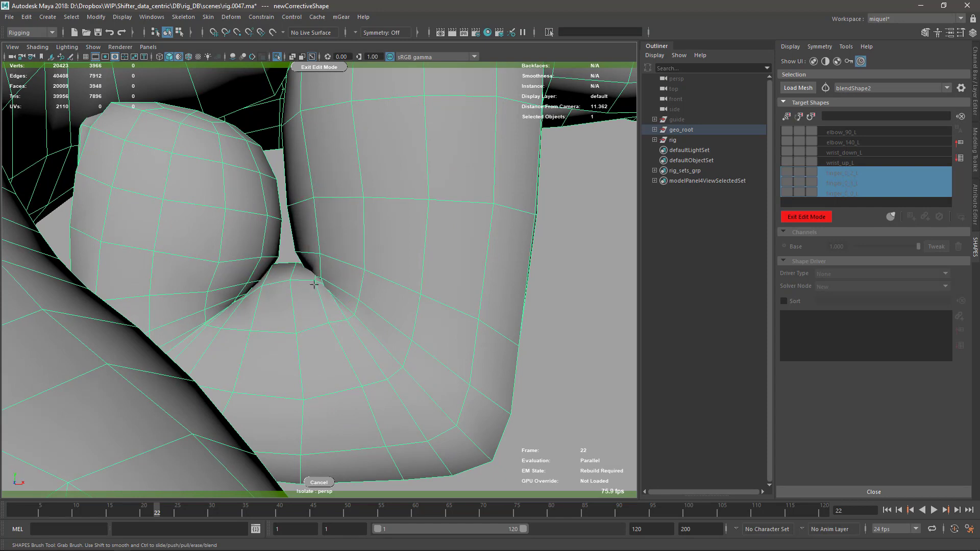
# Undo the last grab strokes and smooth the crease on both sides of the fold instead
pyautogui.moveTo(328, 284); pyautogui.dragTo(348, 287)
pyautogui.hotkey('ctrl', 'z')
pyautogui.hotkey('ctrl', 'z')
pyautogui.keyDown('shift'); pyautogui.moveTo(325, 291); pyautogui.dragTo(310, 278); pyautogui.keyUp('shift')
pyautogui.keyDown('shift'); pyautogui.moveTo(257, 294); pyautogui.dragTo(227, 309); pyautogui.keyUp('shift')
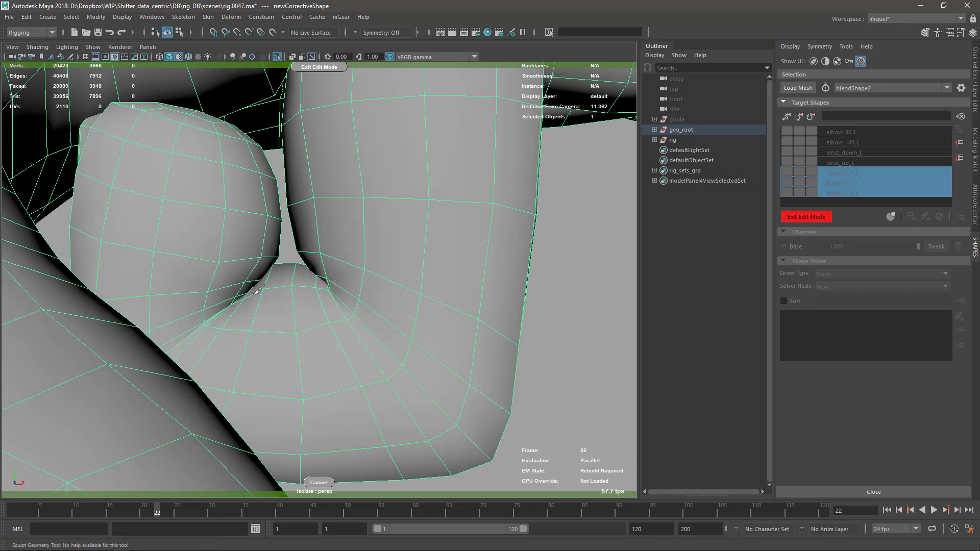
pyautogui.keyDown('shift'); pyautogui.moveTo(288, 301); pyautogui.dragTo(298, 292); pyautogui.keyUp('shift')
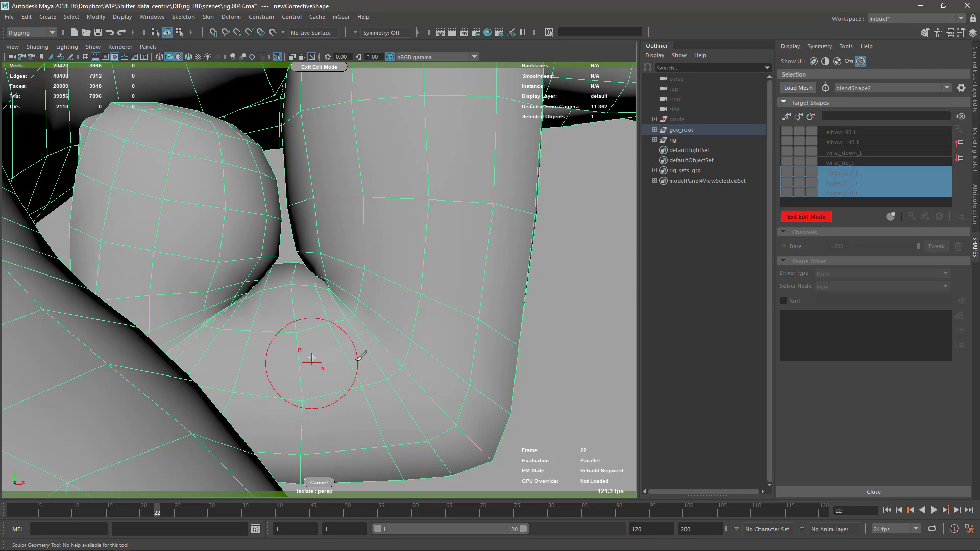
# Examine the sculpted full curl from the palm, thumb and underside, checking the crease and overall finger volume
pyautogui.moveTo(312, 356)
pyautogui.keyDown('alt'); pyautogui.mouseDown()
pyautogui.moveTo(252, 368)
pyautogui.moveTo(317, 343)
pyautogui.mouseUp(); pyautogui.keyUp('alt')
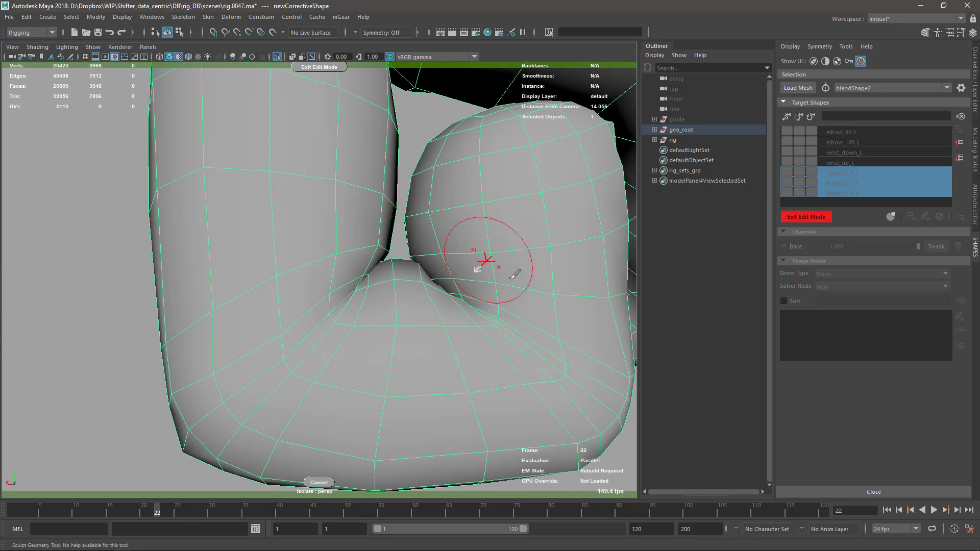
pyautogui.moveTo(482, 263)
pyautogui.keyDown('alt'); pyautogui.mouseDown()
pyautogui.moveTo(255, 288)
pyautogui.moveTo(325, 282)
pyautogui.mouseUp(); pyautogui.keyUp('alt')
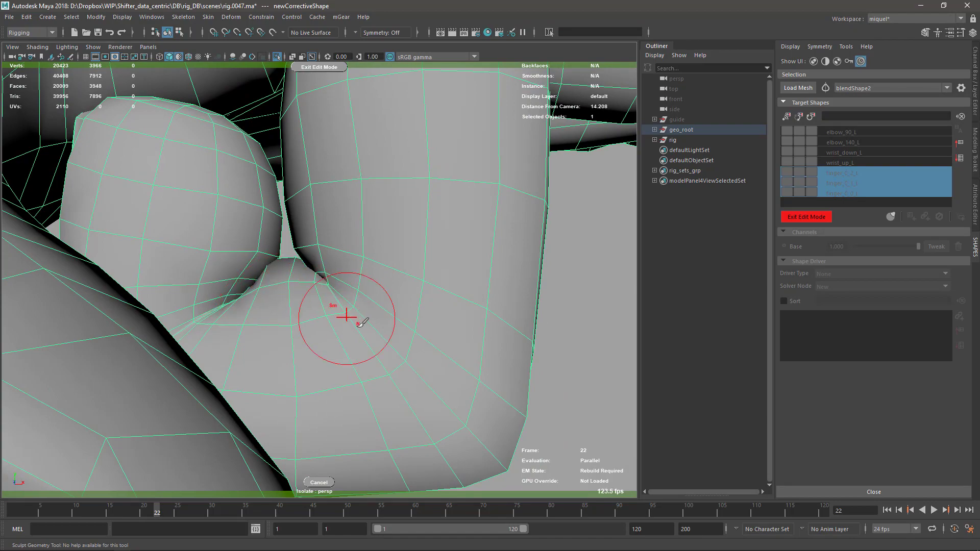
pyautogui.keyDown('alt'); pyautogui.moveTo(352, 391); pyautogui.dragTo(266, 262, button='right'); pyautogui.keyUp('alt')
pyautogui.keyDown('alt'); pyautogui.moveTo(351, 315); pyautogui.dragTo(299, 323); pyautogui.keyUp('alt')
pyautogui.scroll(3, 299, 323)
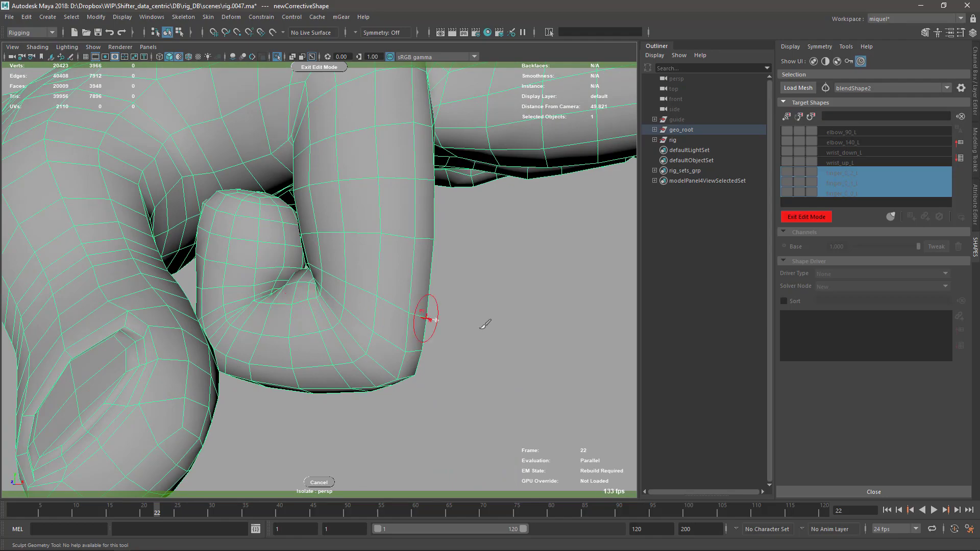
pyautogui.moveTo(427, 312)
pyautogui.keyDown('alt'); pyautogui.mouseDown()
pyautogui.moveTo(468, 325)
pyautogui.moveTo(511, 306)
pyautogui.mouseUp(); pyautogui.keyUp('alt')
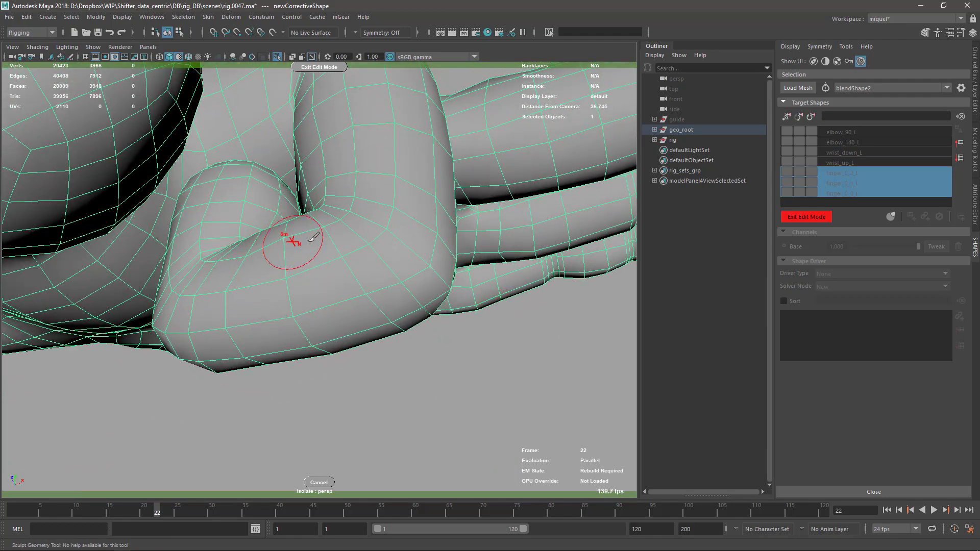
pyautogui.moveTo(401, 381)
pyautogui.keyDown('alt'); pyautogui.mouseDown()
pyautogui.moveTo(430, 368)
pyautogui.moveTo(439, 374)
pyautogui.moveTo(357, 224)
pyautogui.mouseUp(); pyautogui.keyUp('alt')
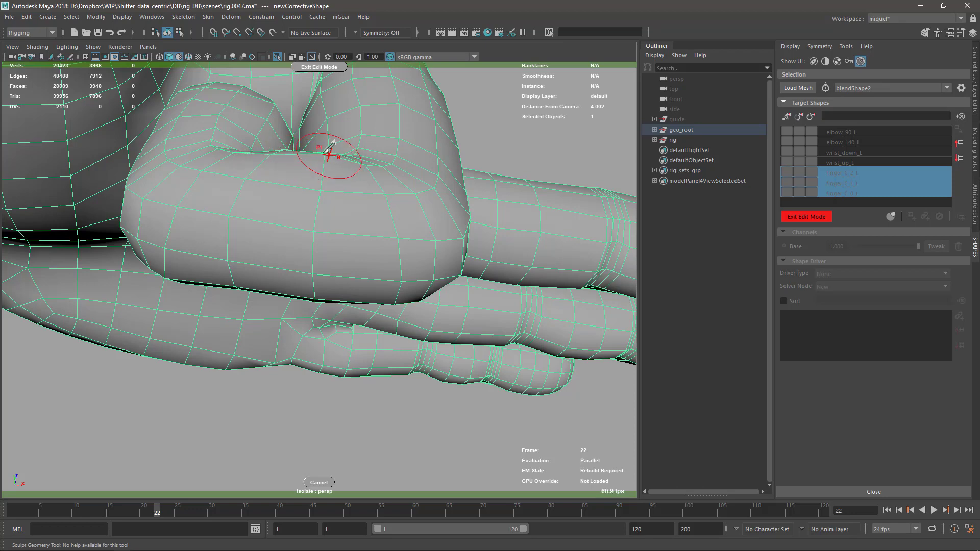
pyautogui.keyDown('alt'); pyautogui.moveTo(363, 166); pyautogui.dragTo(148, 292); pyautogui.keyUp('alt')
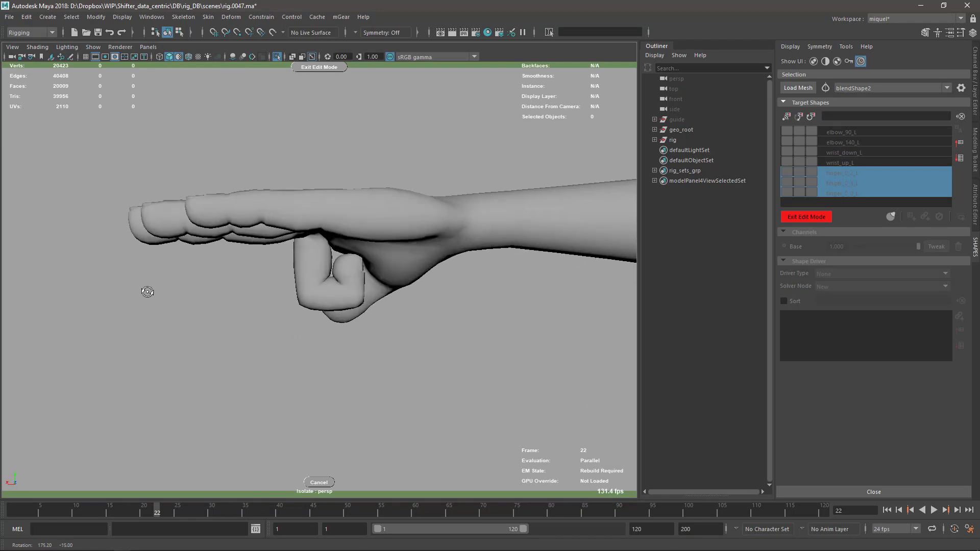
# Exit edit mode and rename the new combined corrective target finger_0_COMBO_L
pyautogui.click(815, 217)
pyautogui.doubleClick(856, 183)
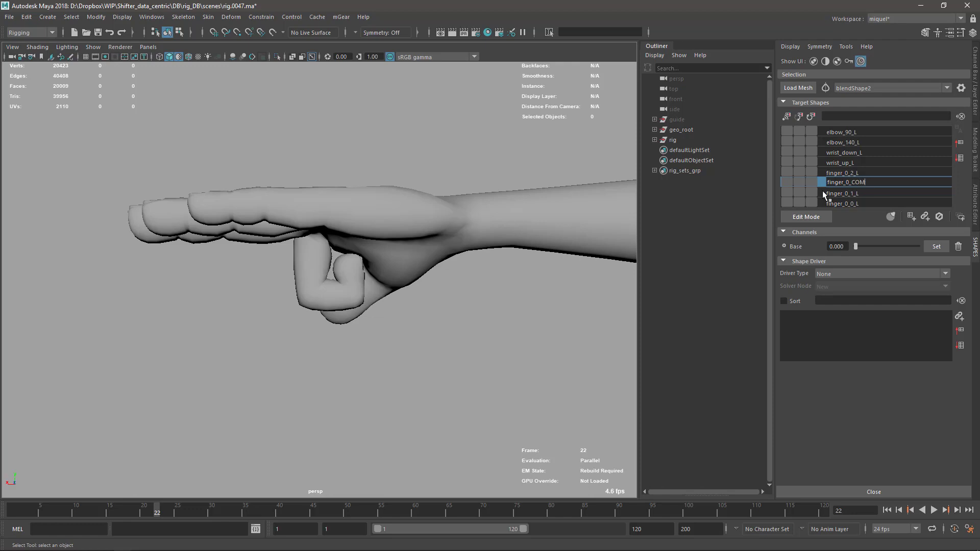
pyautogui.write('L')
pyautogui.press('Return')
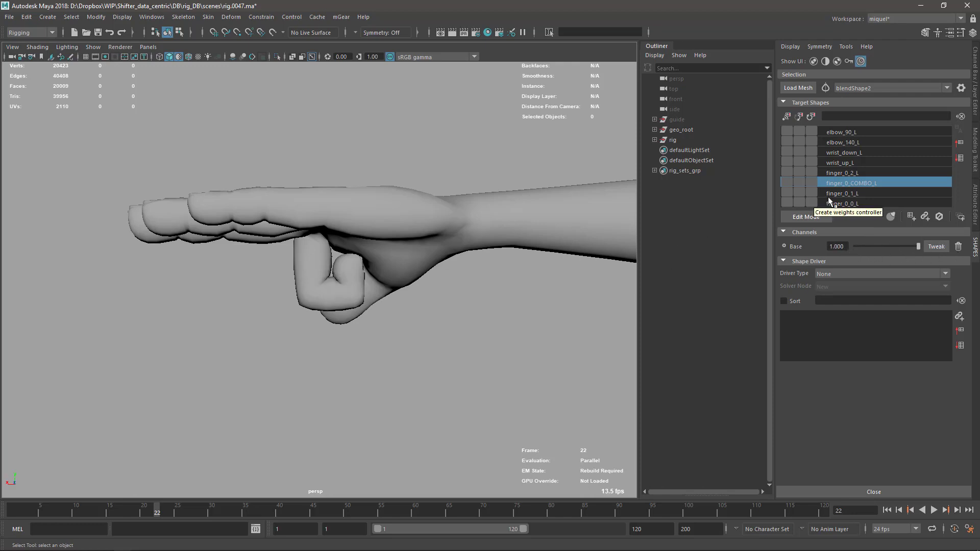
# Select the finger_0_2_L, finger_0_1_L and finger_0_0_L targets together and save the scene
pyautogui.click(856, 174)
pyautogui.keyDown('ctrl'); pyautogui.click(854, 193); pyautogui.keyUp('ctrl')
pyautogui.keyDown('ctrl'); pyautogui.click(853, 205); pyautogui.keyUp('ctrl')
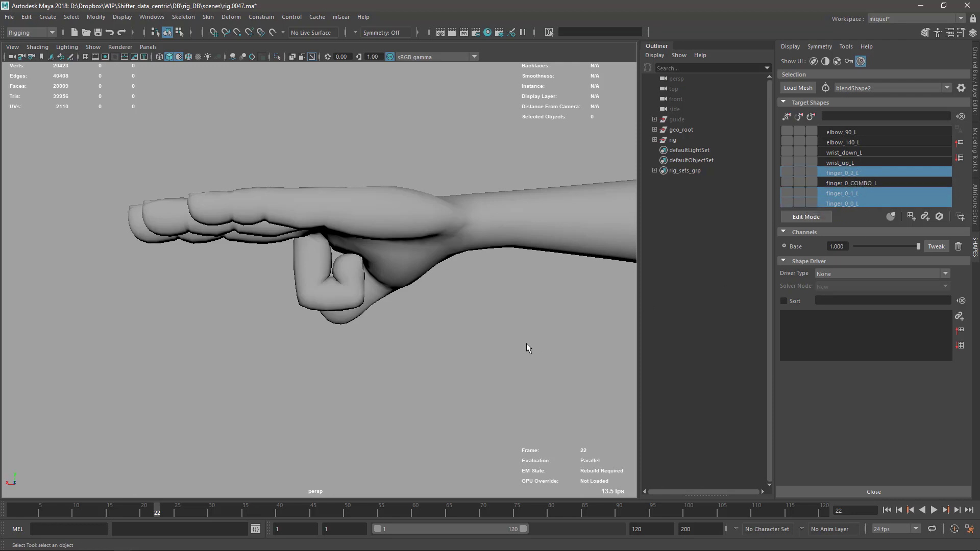
pyautogui.keyDown('alt'); pyautogui.moveTo(422, 330); pyautogui.dragTo(540, 350); pyautogui.keyUp('alt')
pyautogui.keyDown('alt'); pyautogui.moveTo(376, 351); pyautogui.dragTo(472, 347); pyautogui.keyUp('alt')
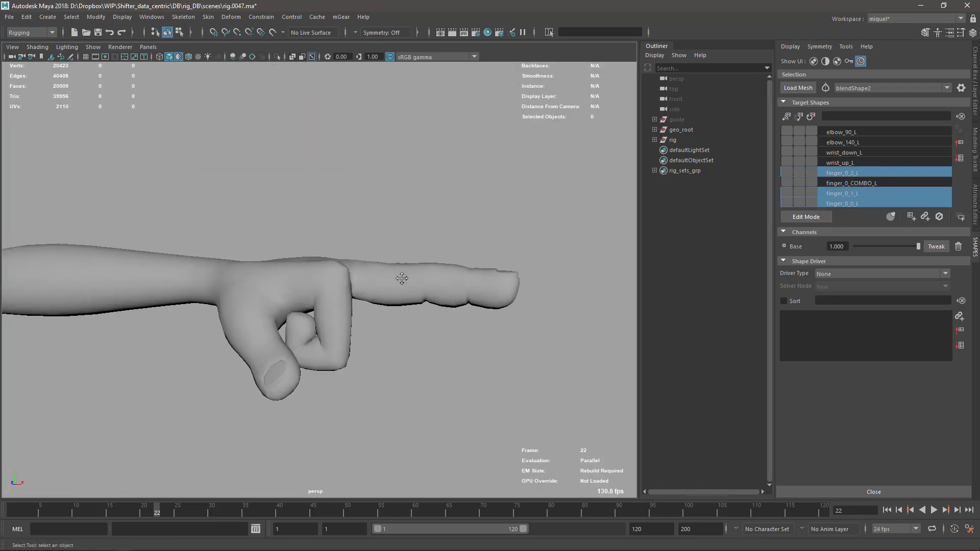
pyautogui.keyDown('alt'); pyautogui.moveTo(402, 278); pyautogui.dragTo(492, 260, button='middle'); pyautogui.keyUp('alt')
pyautogui.hotkey('ctrl', 's')
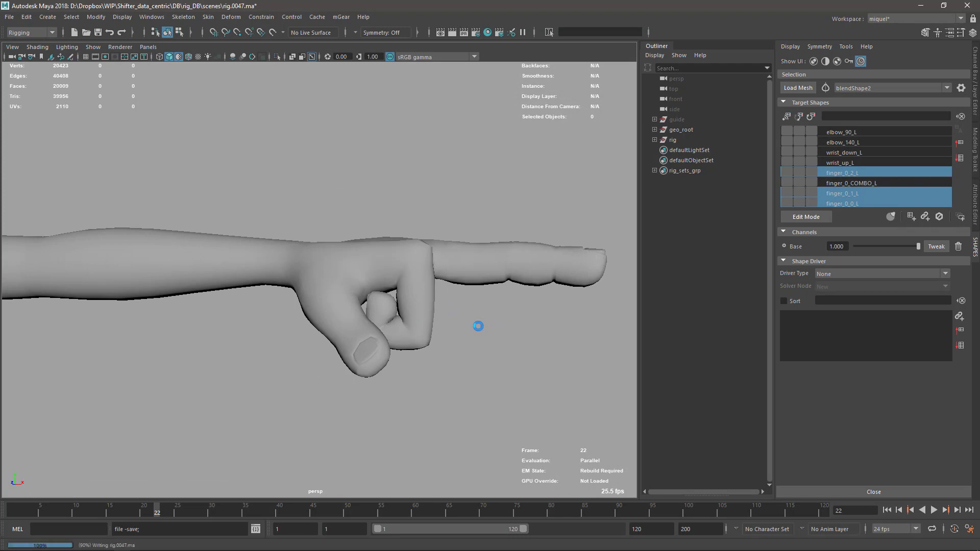